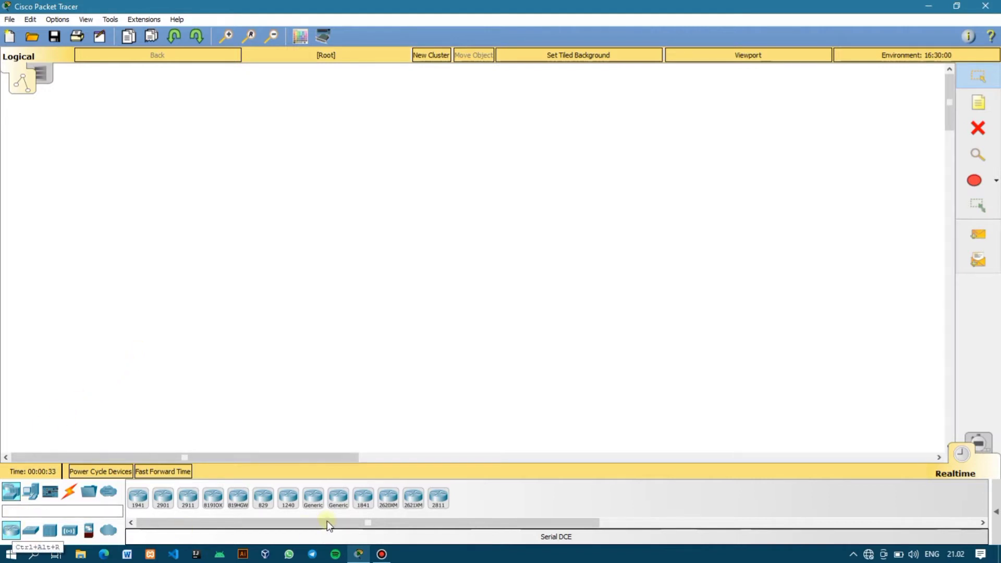
# Place three generic Router-PT routers in the workspace, with Router1 above and between Router0 and Router2.
pyautogui.moveTo(313, 497); pyautogui.dragTo(315, 435)
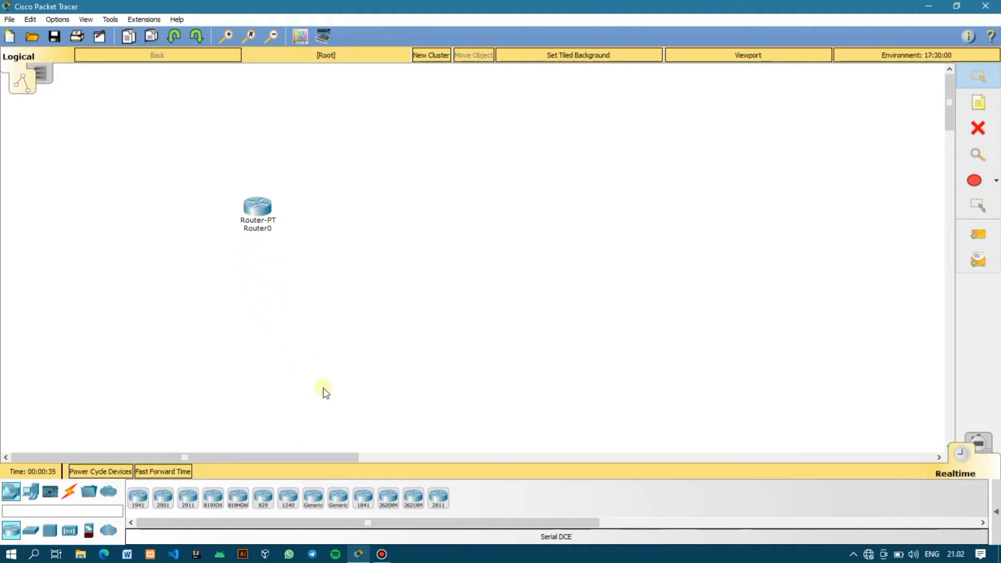
pyautogui.moveTo(313, 498); pyautogui.dragTo(402, 139)
pyautogui.moveTo(312, 498); pyautogui.dragTo(480, 336)
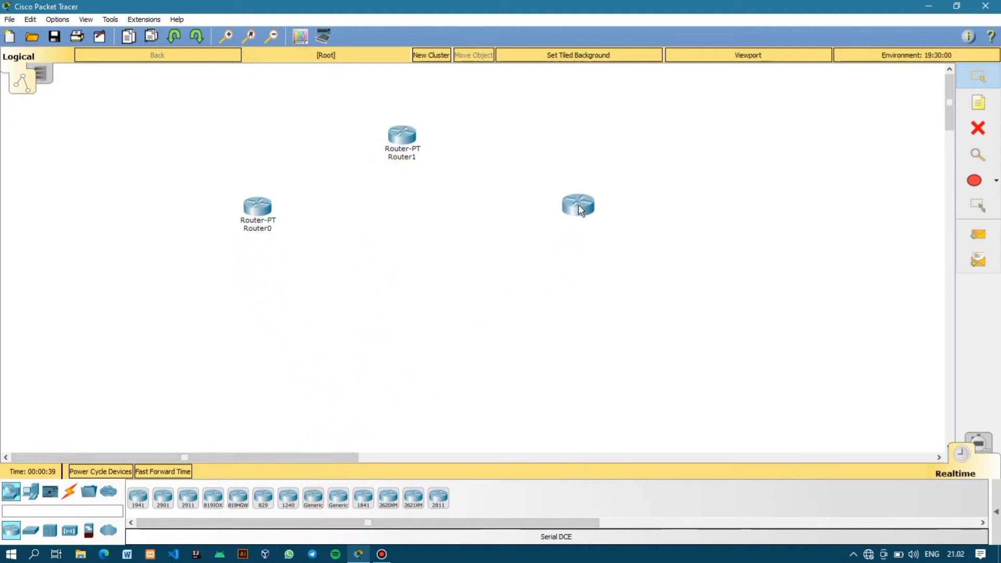
pyautogui.moveTo(578, 204); pyautogui.dragTo(578, 205)
pyautogui.moveTo(49, 531); pyautogui.dragTo(224, 344)
pyautogui.moveTo(256, 269); pyautogui.dragTo(262, 280)
pyautogui.moveTo(262, 281)
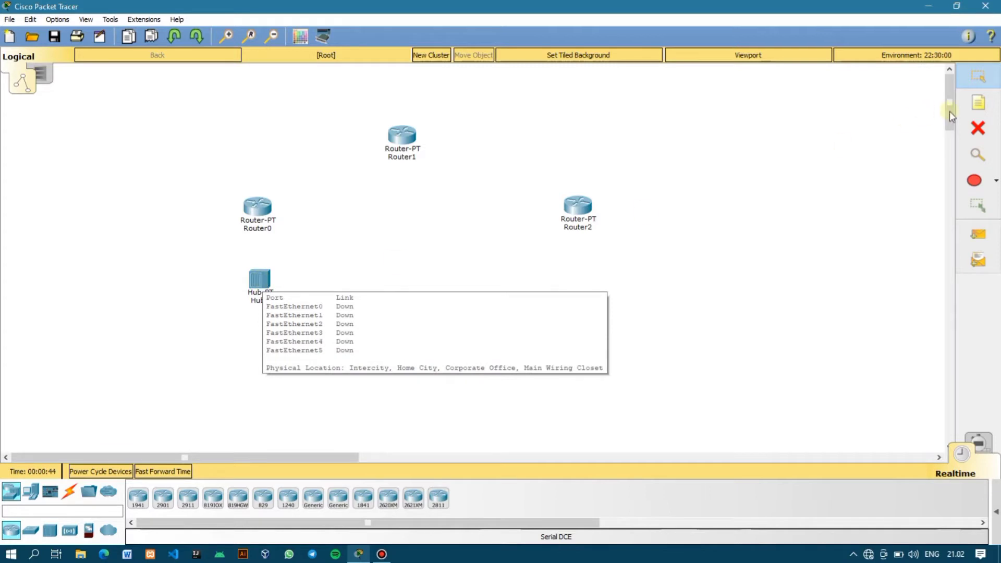
pyautogui.click(979, 128)
pyautogui.click(260, 280)
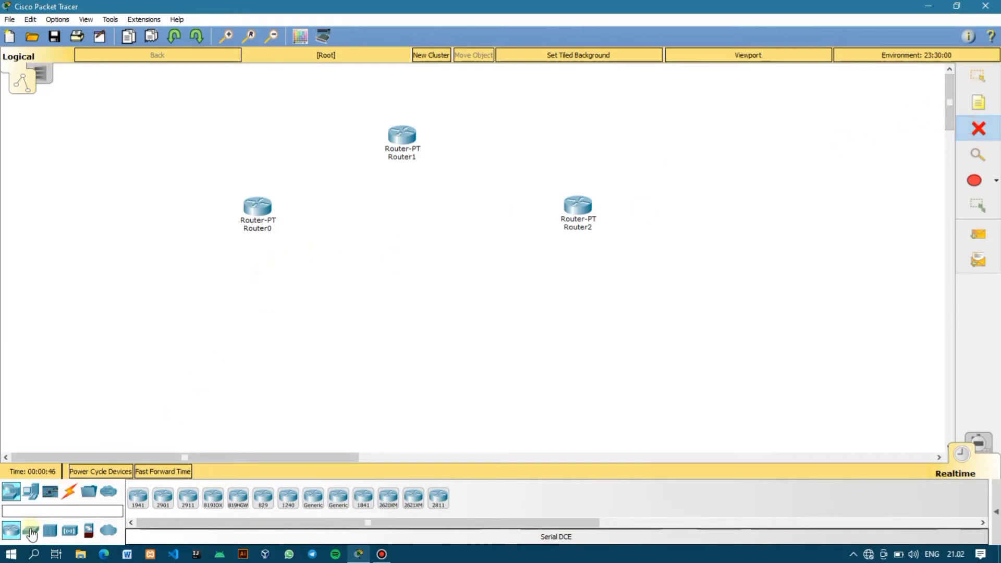
# Place a 2960-24TT switch below each of the three routers.
pyautogui.moveTo(31, 532); pyautogui.dragTo(406, 201)
pyautogui.moveTo(31, 531); pyautogui.dragTo(578, 269)
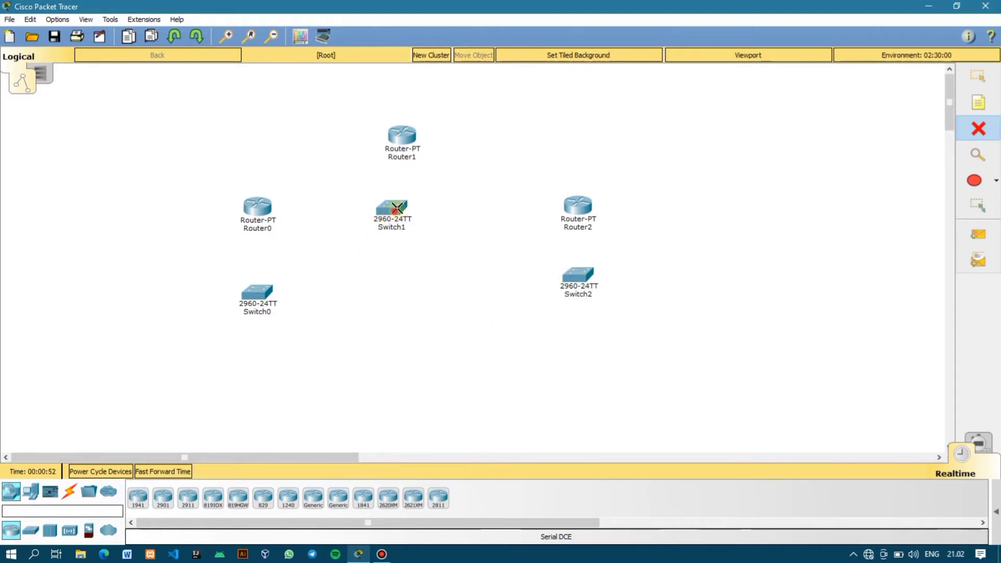
pyautogui.click(989, 78)
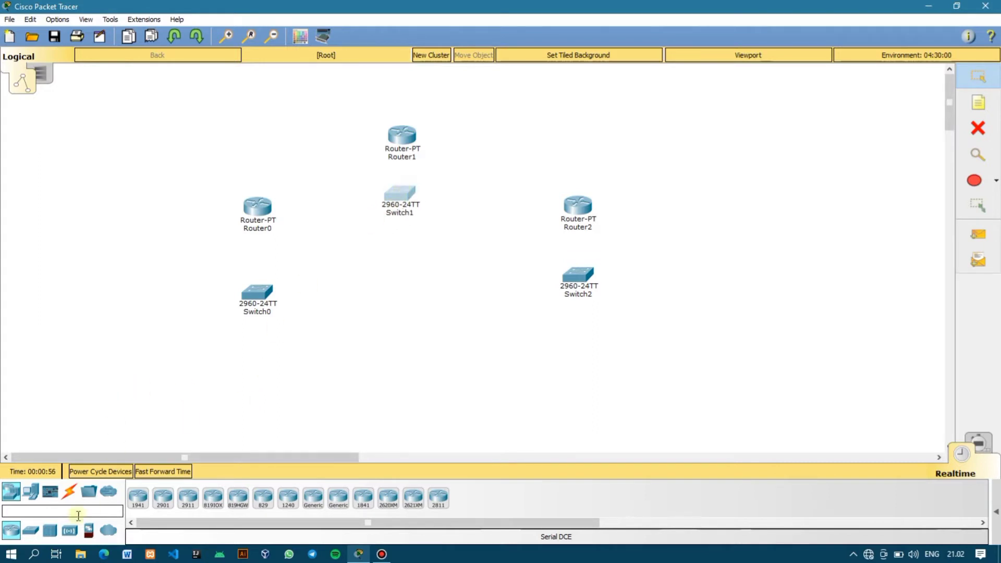
# Place six generic PCs in the workspace, two below each switch.
pyautogui.click(31, 492)
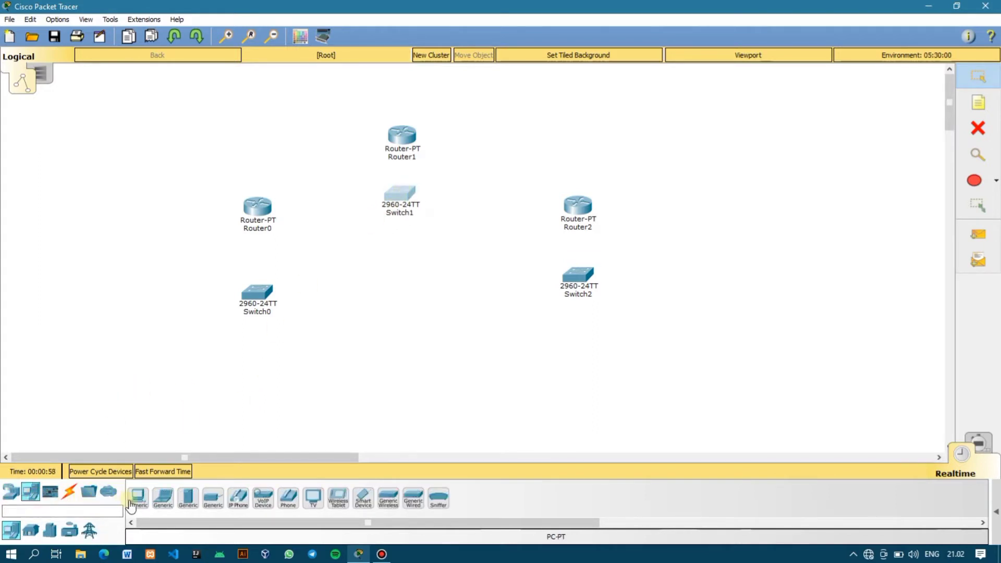
pyautogui.moveTo(131, 504); pyautogui.dragTo(161, 372)
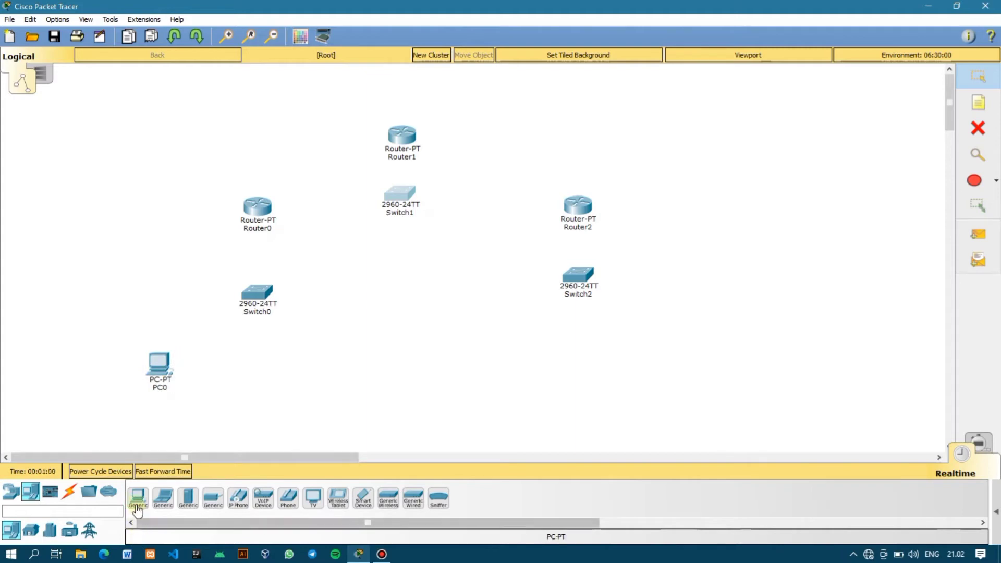
pyautogui.moveTo(138, 499); pyautogui.dragTo(313, 358)
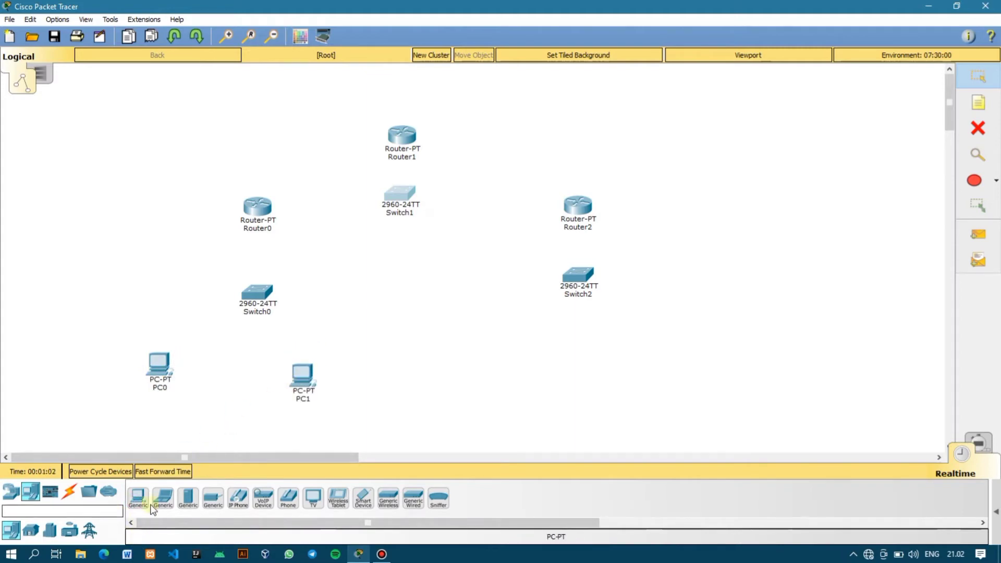
pyautogui.moveTo(150, 488); pyautogui.dragTo(365, 256)
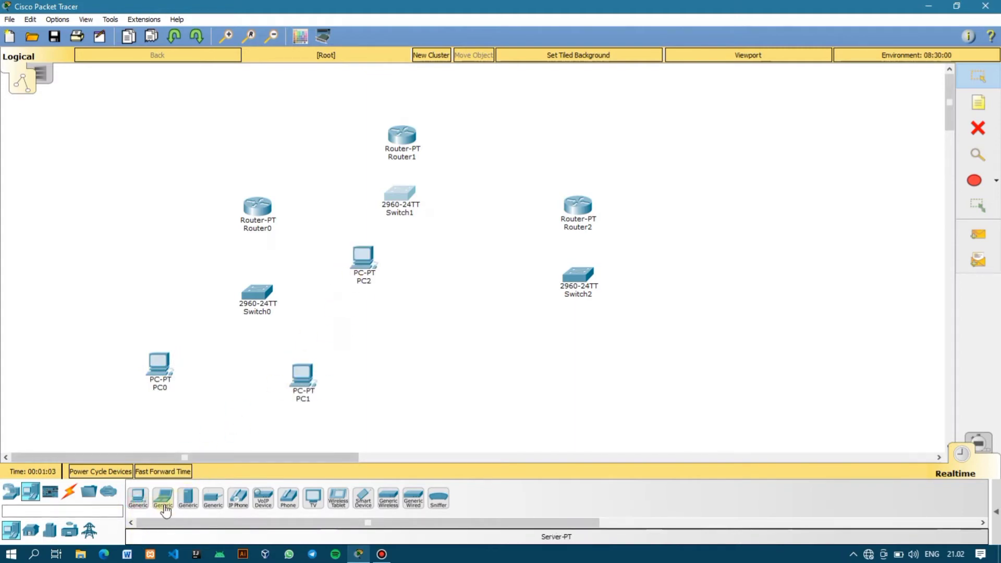
pyautogui.moveTo(138, 498); pyautogui.dragTo(451, 255)
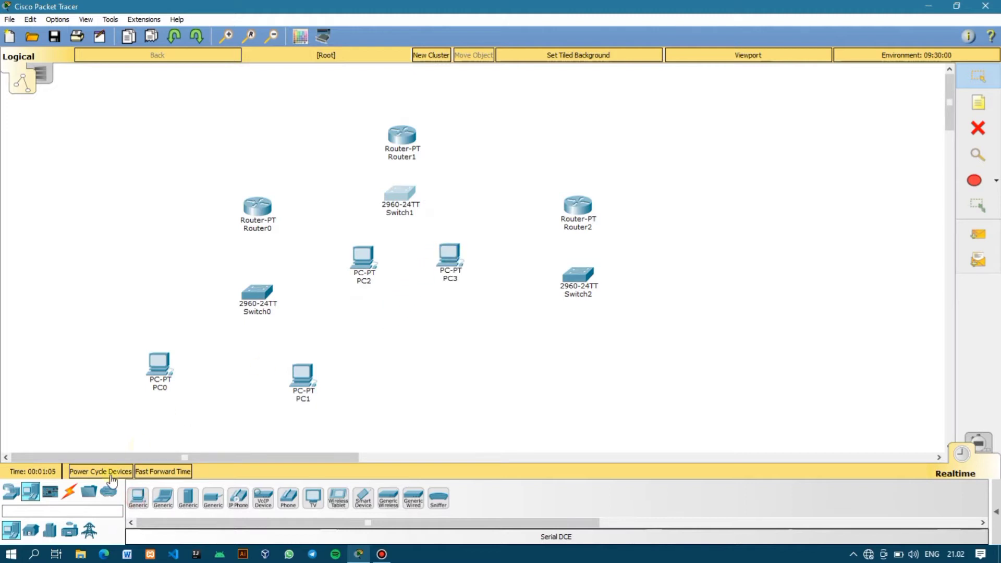
pyautogui.moveTo(138, 499); pyautogui.dragTo(521, 343)
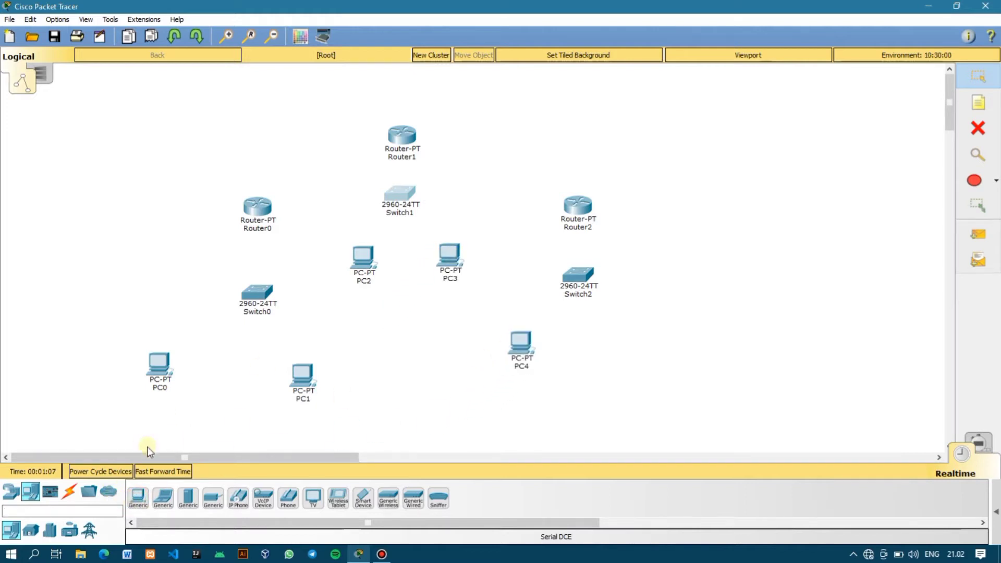
pyautogui.moveTo(137, 498); pyautogui.dragTo(641, 342)
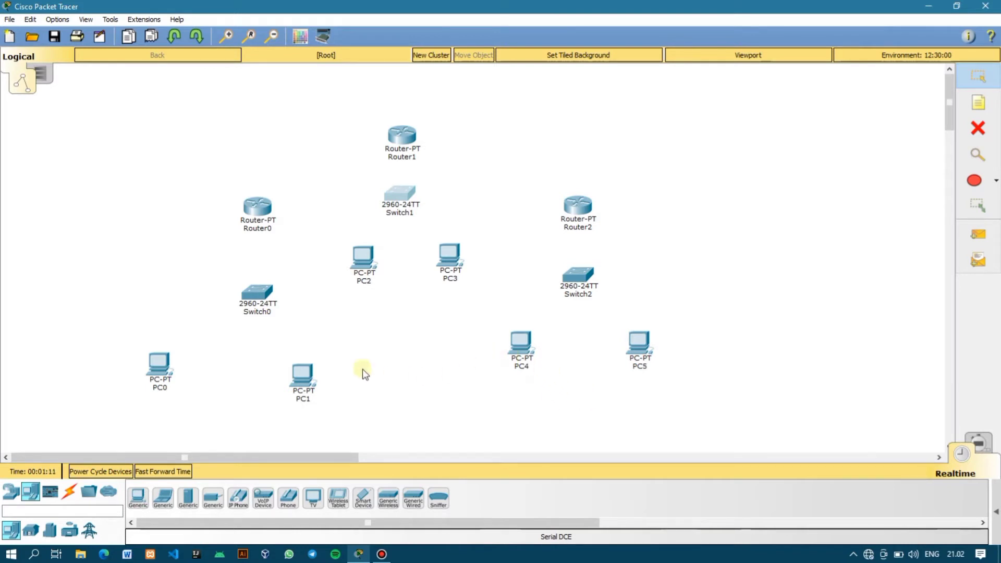
# Connect PC0's FastEthernet0 to Switch0's FastEthernet0/1 with a copper straight-through cable.
pyautogui.click(70, 491)
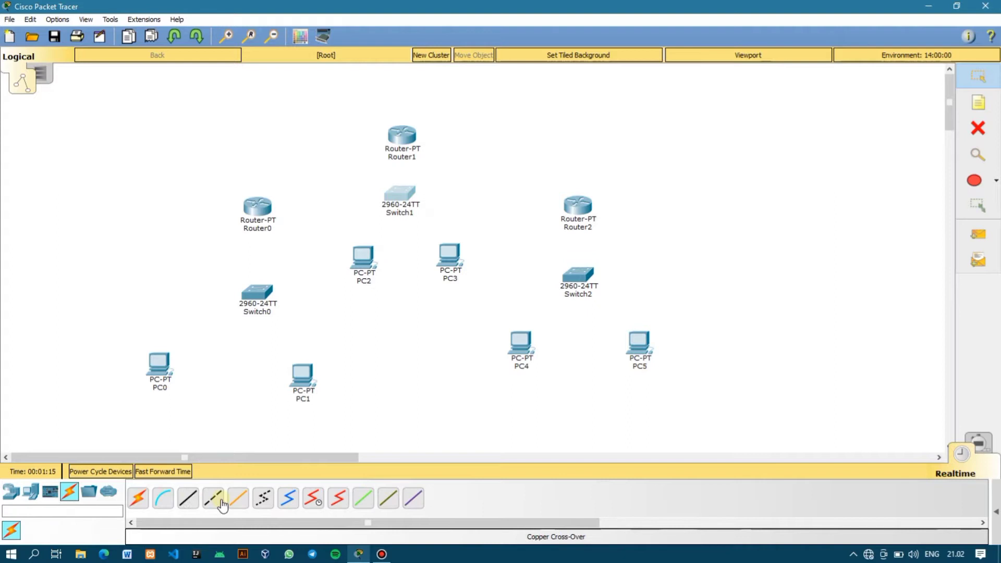
pyautogui.click(188, 499)
pyautogui.click(166, 372)
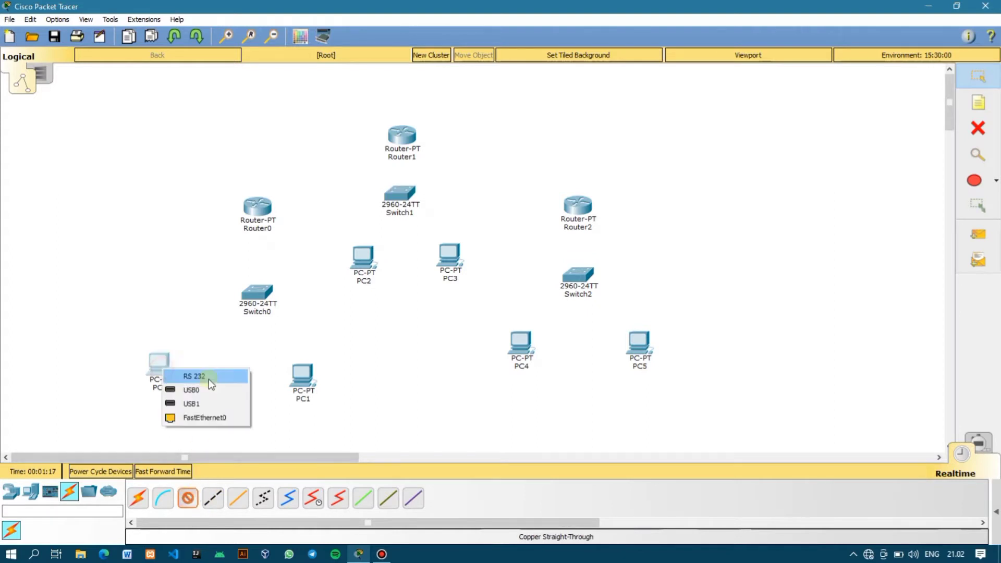
pyautogui.click(205, 418)
pyautogui.click(264, 299)
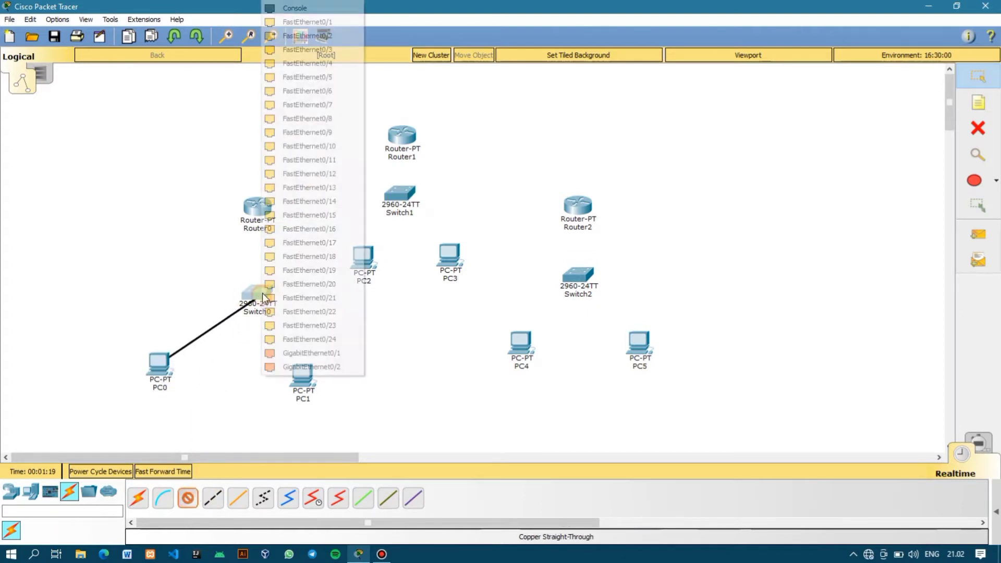
pyautogui.click(304, 37)
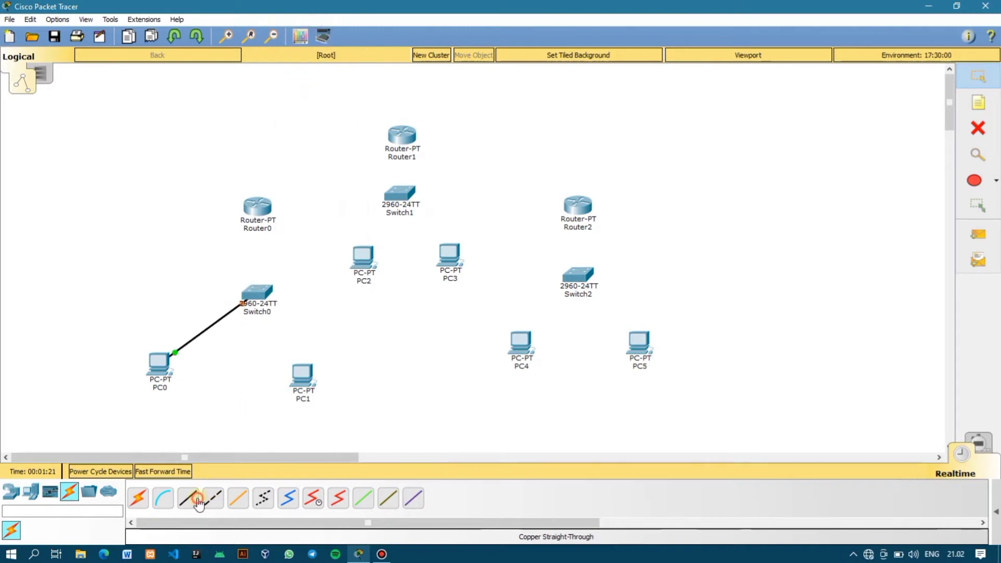
# Connect PC1's FastEthernet0 to Switch0's FastEthernet0/2 with a copper straight-through cable.
pyautogui.click(188, 498)
pyautogui.click(304, 387)
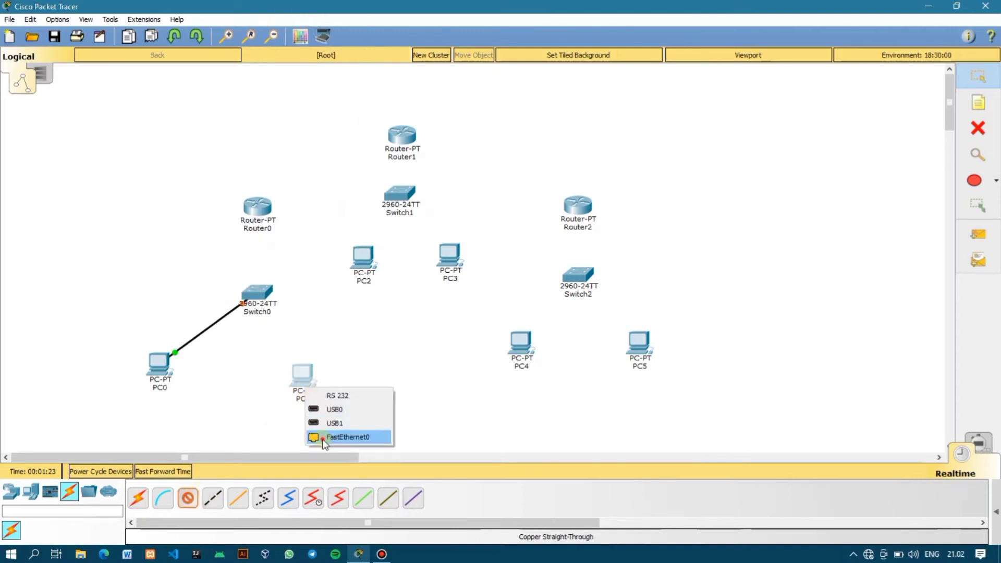
pyautogui.click(334, 438)
pyautogui.click(257, 293)
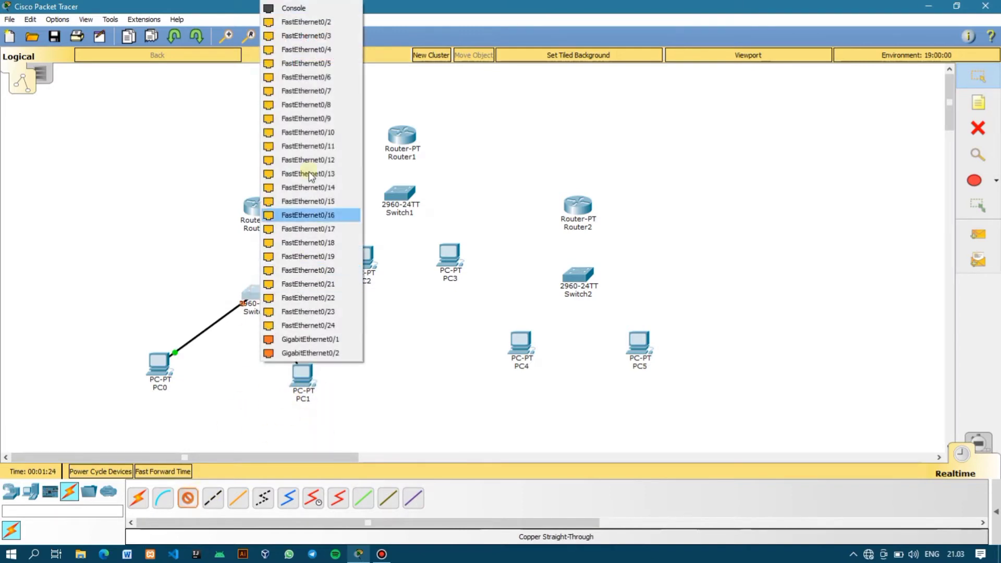
pyautogui.click(308, 24)
# Connect PC2's FastEthernet0 to Switch1's FastEthernet0/1 with a copper straight-through cable.
pyautogui.click(211, 500)
pyautogui.click(188, 498)
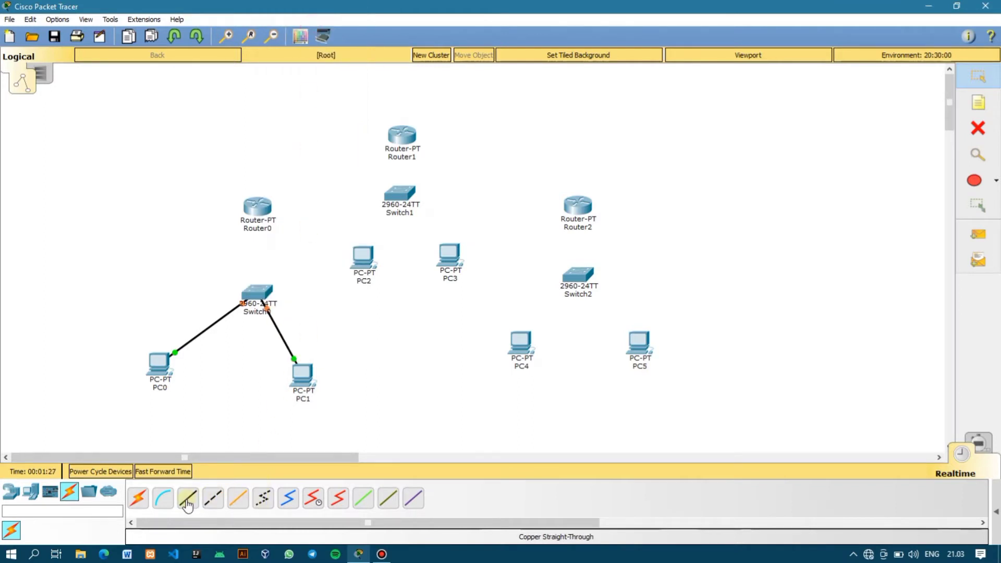
pyautogui.click(361, 257)
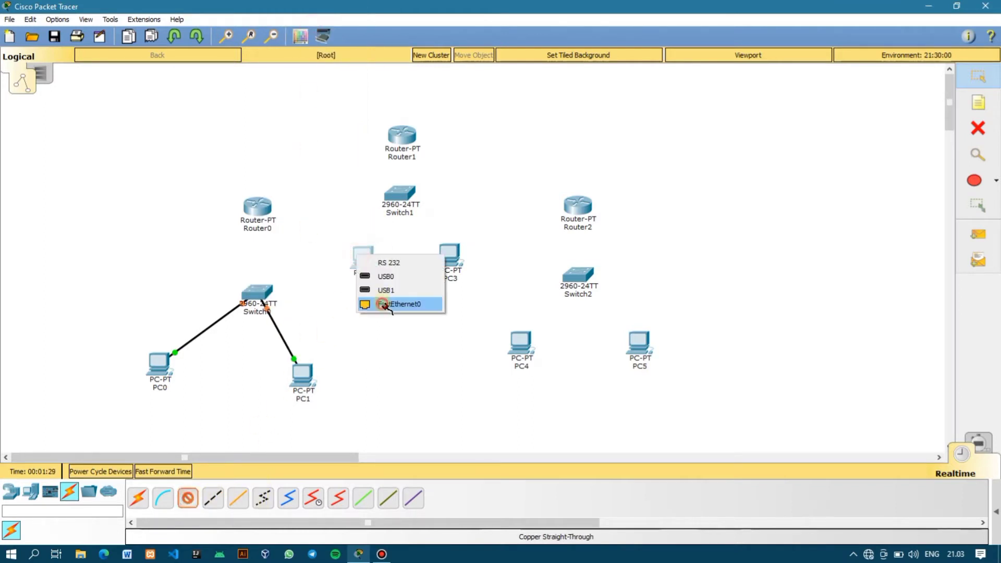
pyautogui.click(383, 305)
pyautogui.click(399, 196)
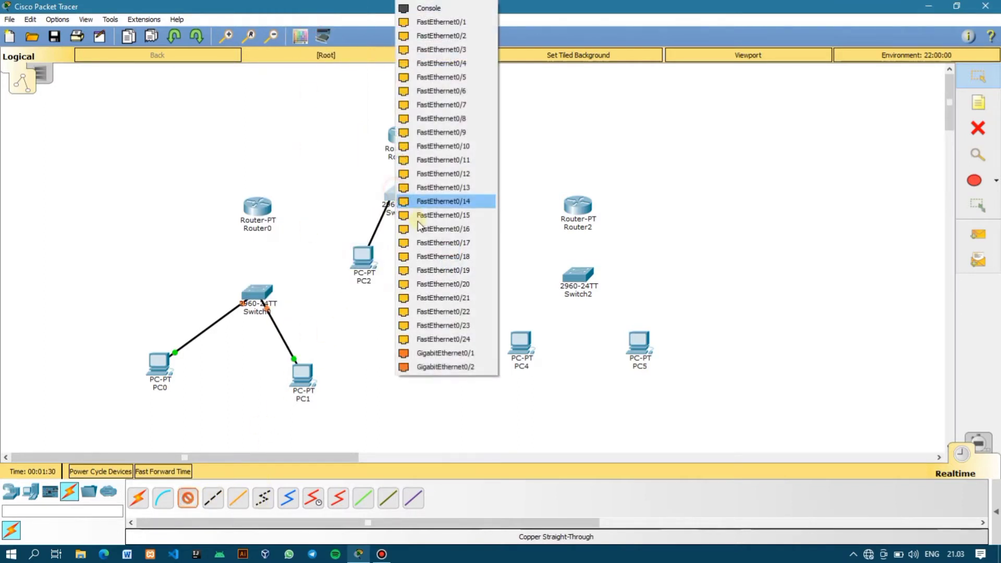
pyautogui.click(455, 23)
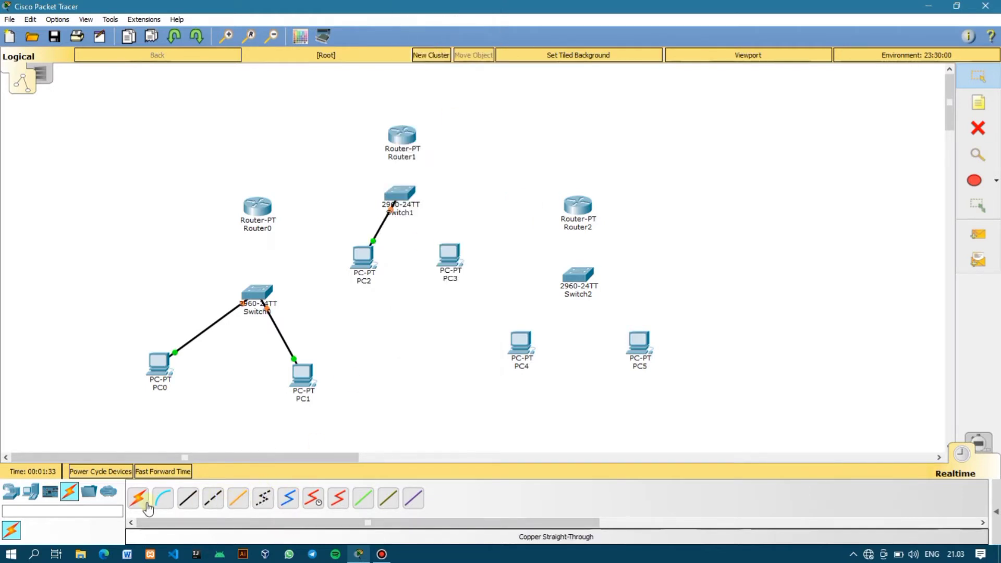
# Connect PC3's FastEthernet0 to Switch1's FastEthernet0/2 with a copper straight-through cable.
pyautogui.click(188, 501)
pyautogui.click(450, 257)
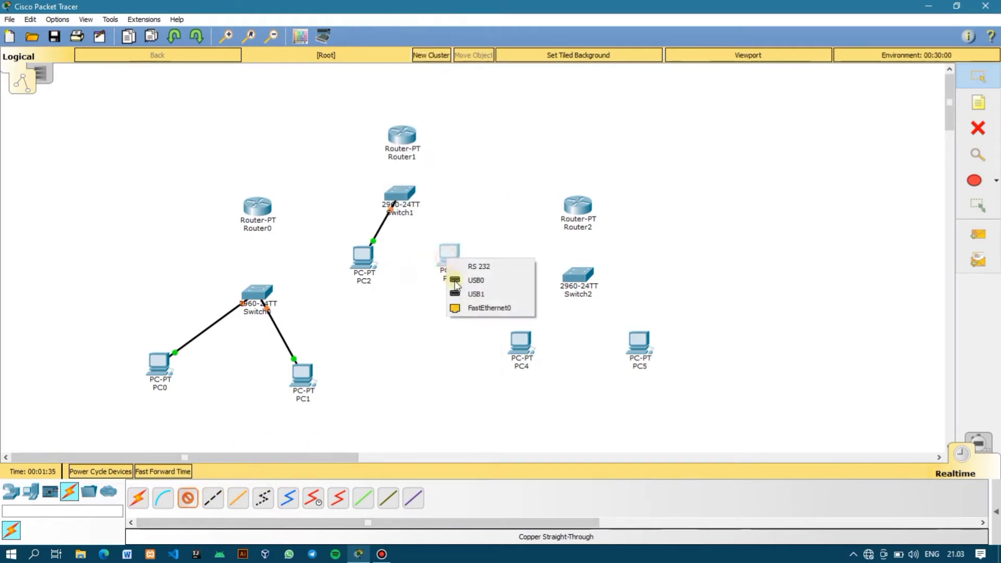
pyautogui.click(466, 309)
pyautogui.click(399, 195)
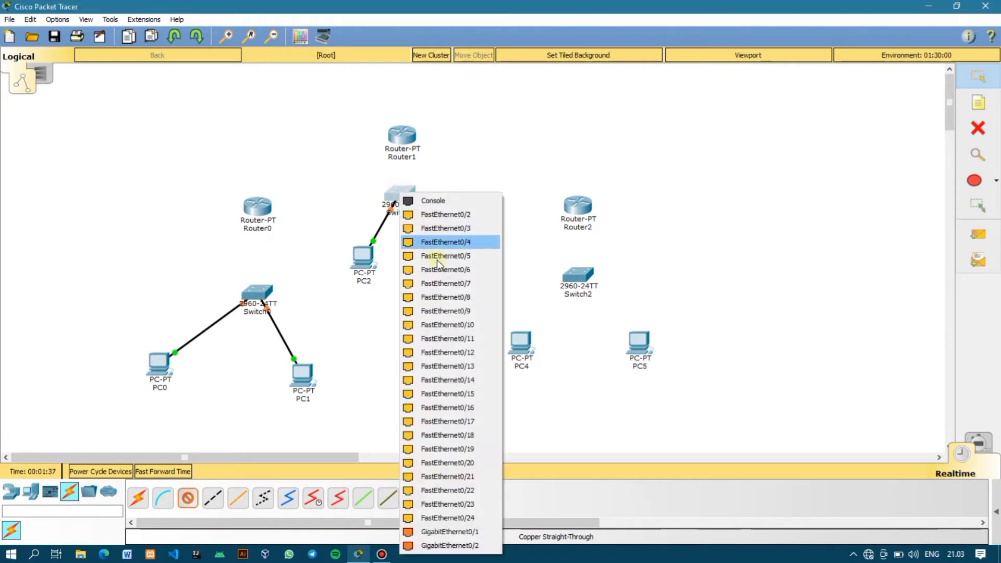
pyautogui.click(442, 215)
# Connect PC4's FastEthernet0 to Switch2's FastEthernet0/1 with a copper straight-through cable.
pyautogui.click(188, 498)
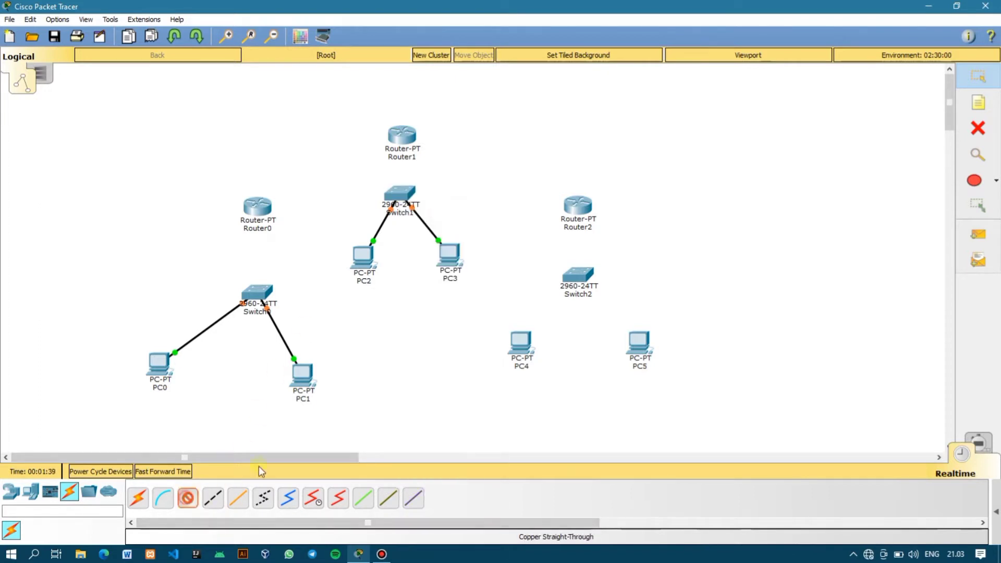
pyautogui.click(531, 359)
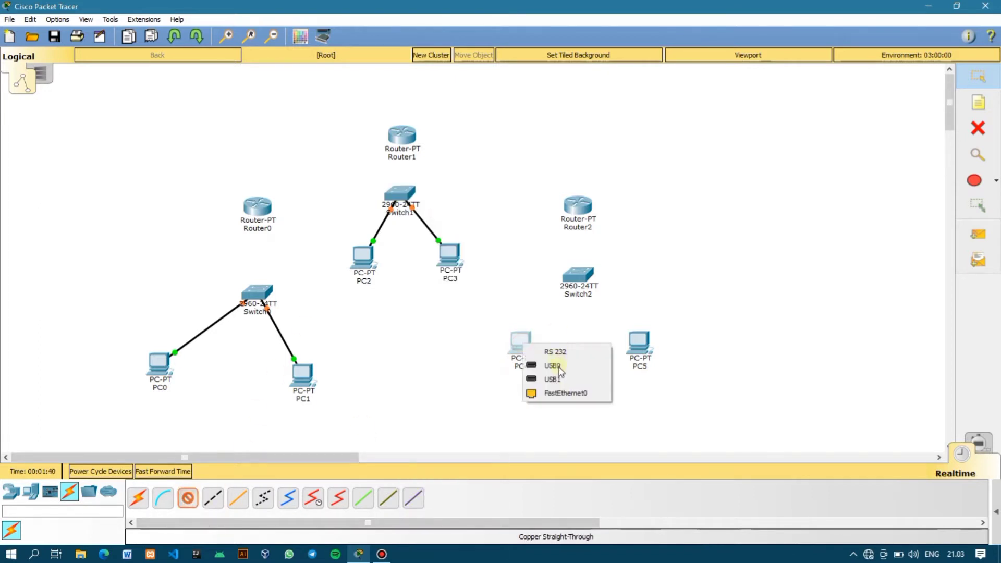
pyautogui.click(548, 394)
pyautogui.click(584, 272)
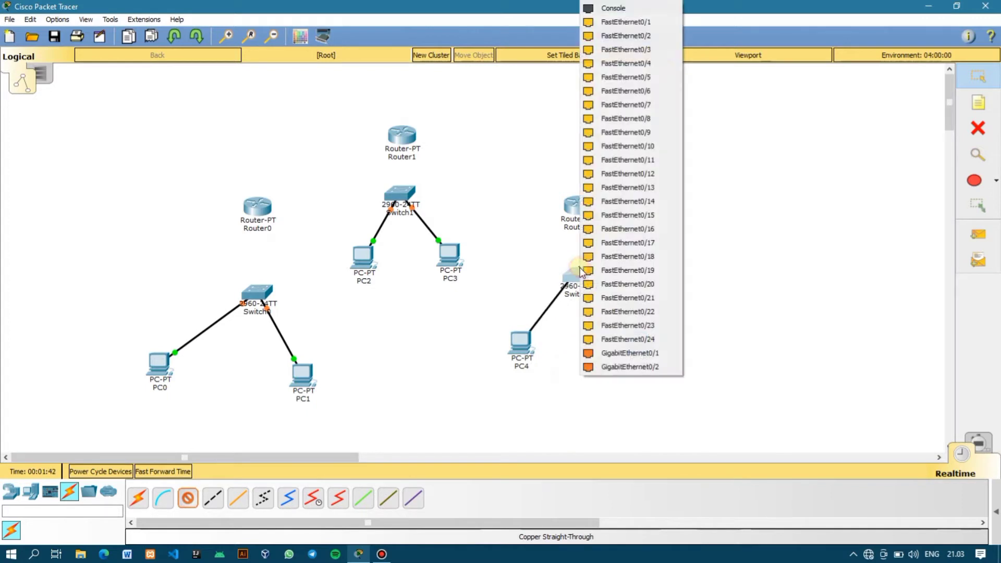
pyautogui.click(642, 25)
# Connect PC5's FastEthernet0 to Switch2's FastEthernet0/2 with a copper straight-through cable.
pyautogui.click(188, 499)
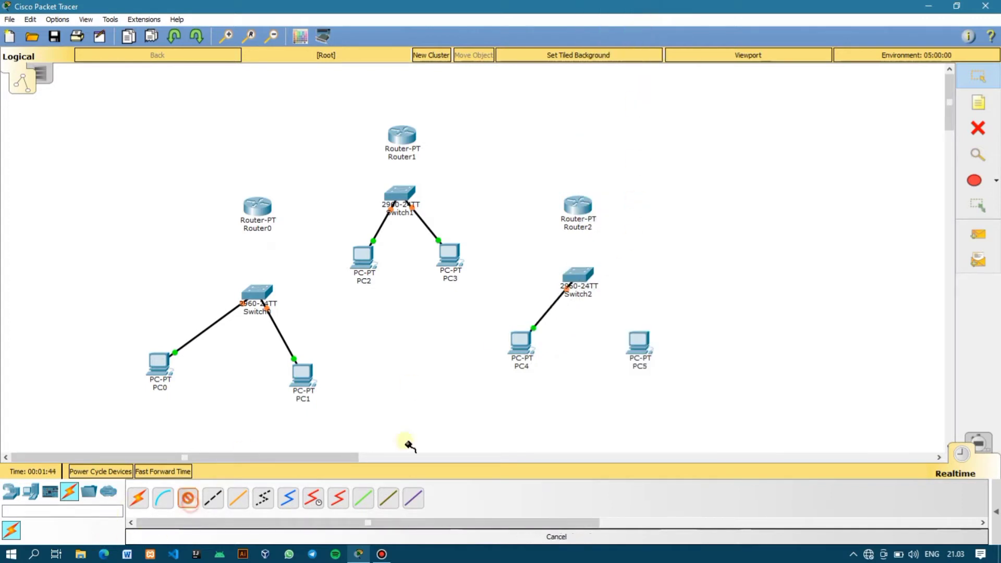
pyautogui.click(643, 347)
pyautogui.click(678, 394)
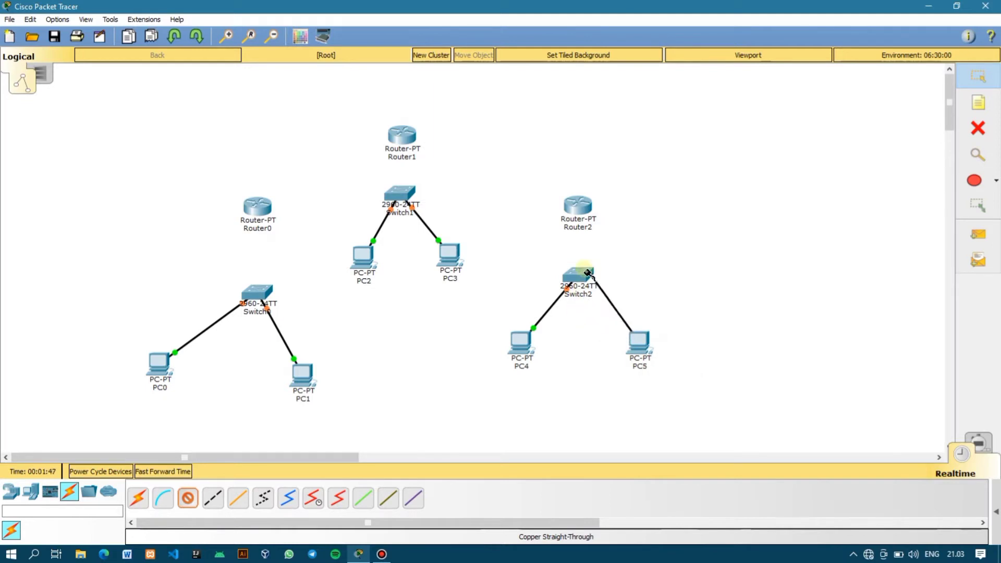
pyautogui.click(585, 272)
pyautogui.click(646, 22)
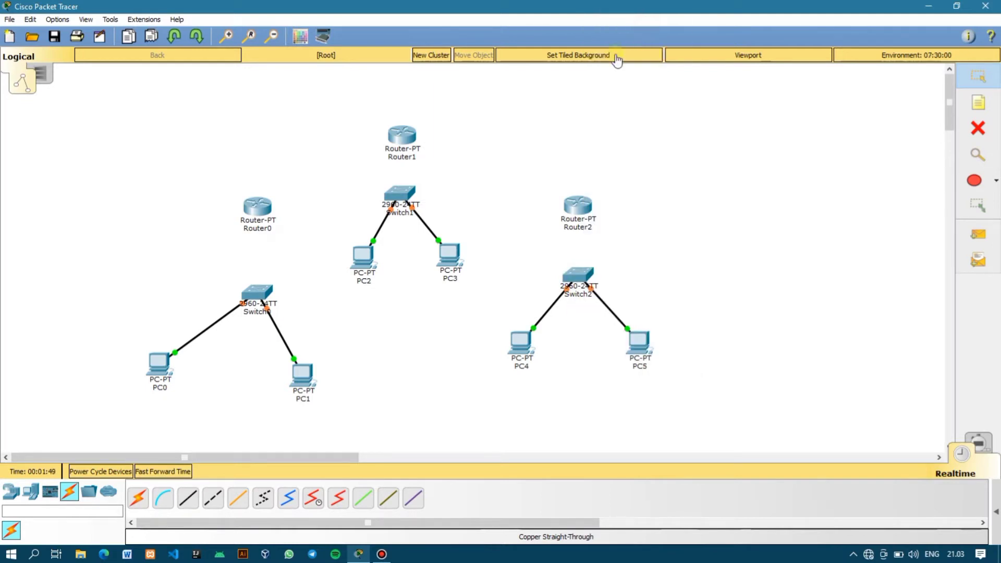
# Connect Switch0's FastEthernet0/3 to Router0's FastEthernet0/0 with a copper straight-through cable.
pyautogui.click(188, 498)
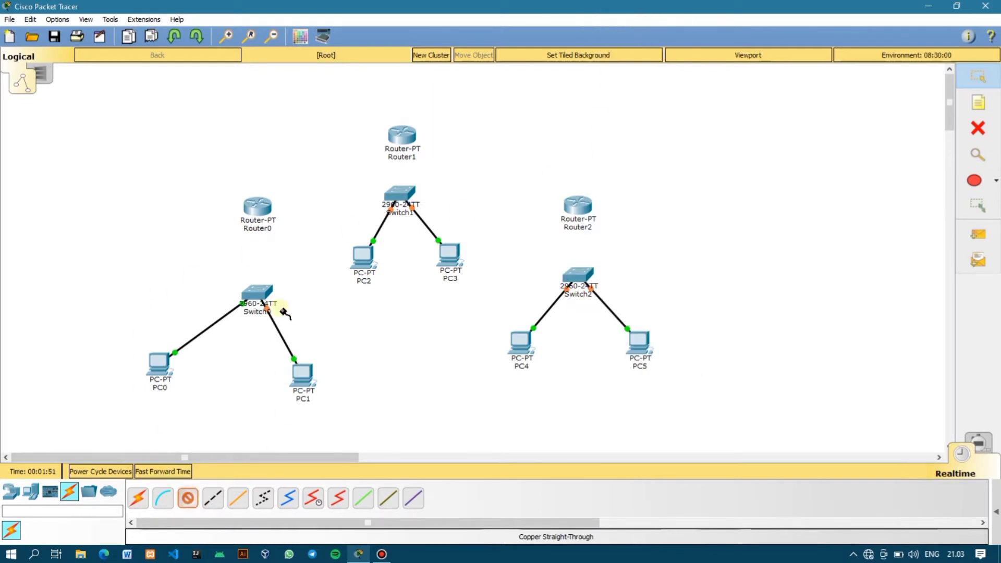
pyautogui.click(258, 296)
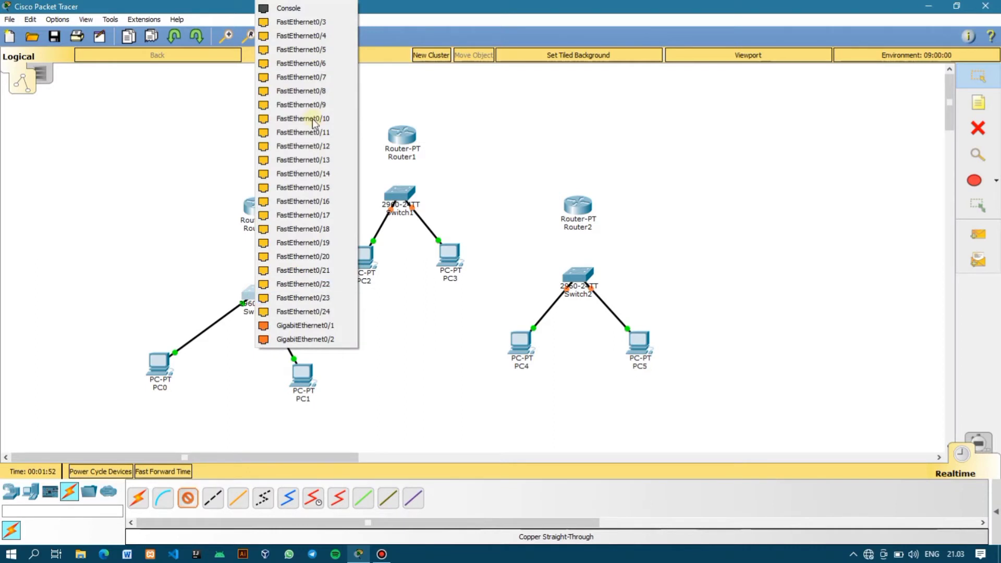
pyautogui.click(329, 22)
pyautogui.click(257, 208)
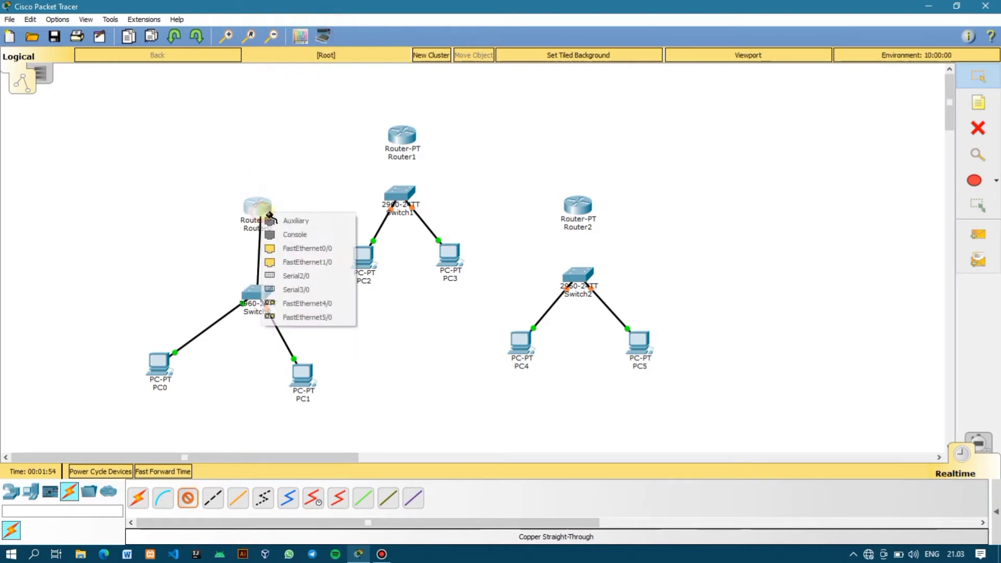
pyautogui.click(282, 249)
# Connect Switch1 to Router1's FastEthernet0/0 with a copper straight-through cable.
pyautogui.click(188, 498)
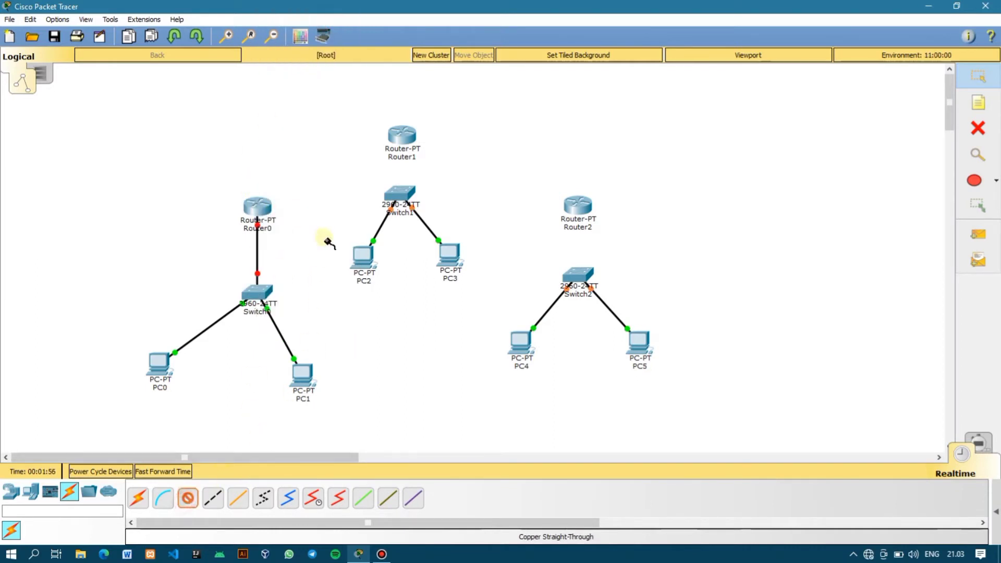
pyautogui.click(392, 194)
pyautogui.click(412, 213)
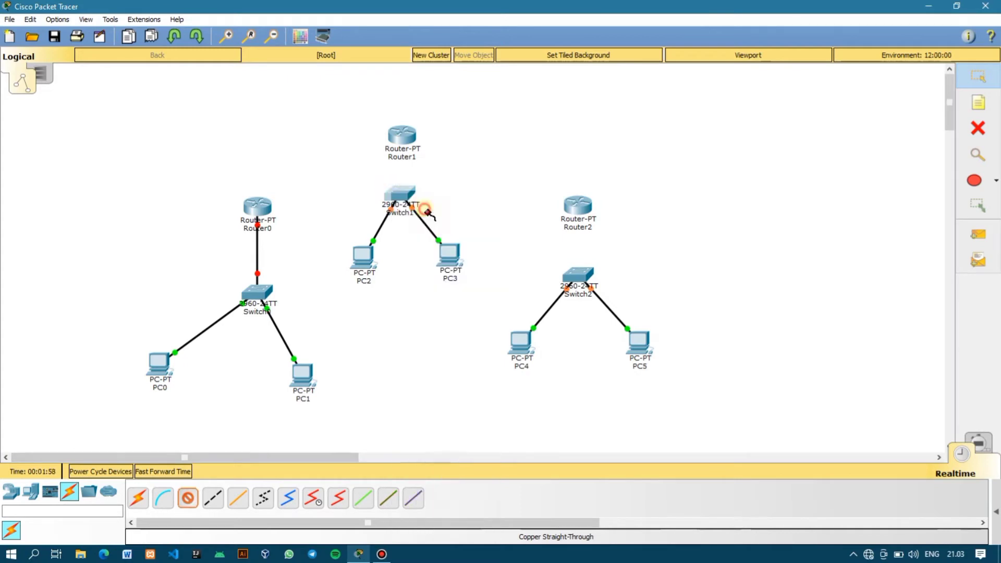
pyautogui.click(401, 135)
pyautogui.click(433, 168)
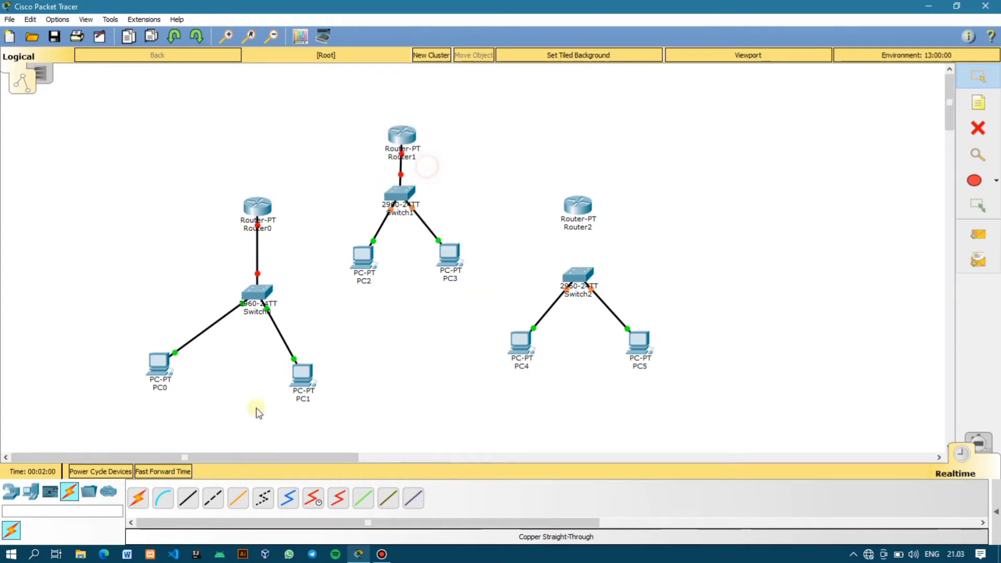
# Connect Switch2's FastEthernet0/3 to Router2's FastEthernet0/0 with a copper straight-through cable.
pyautogui.click(188, 498)
pyautogui.click(574, 277)
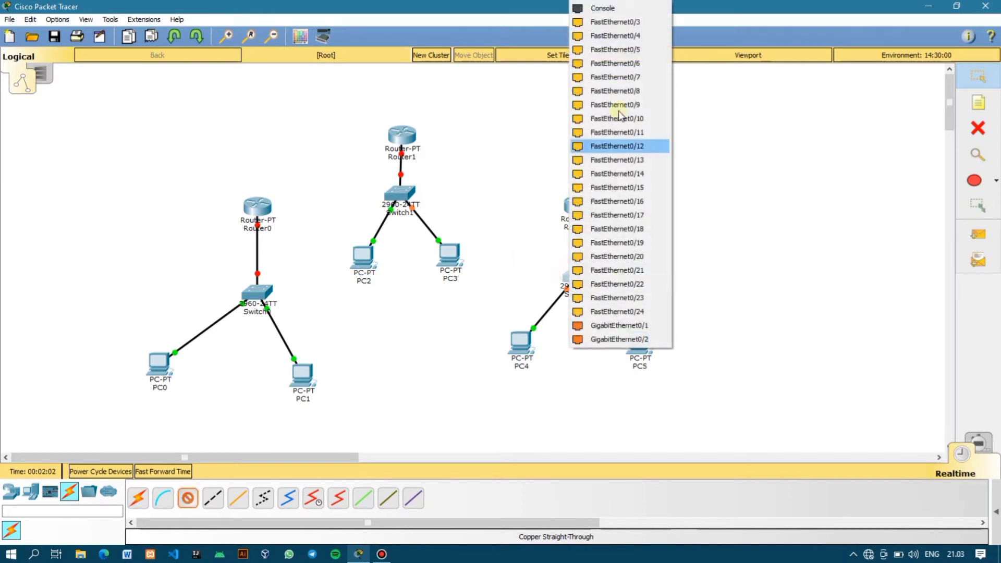
pyautogui.click(618, 21)
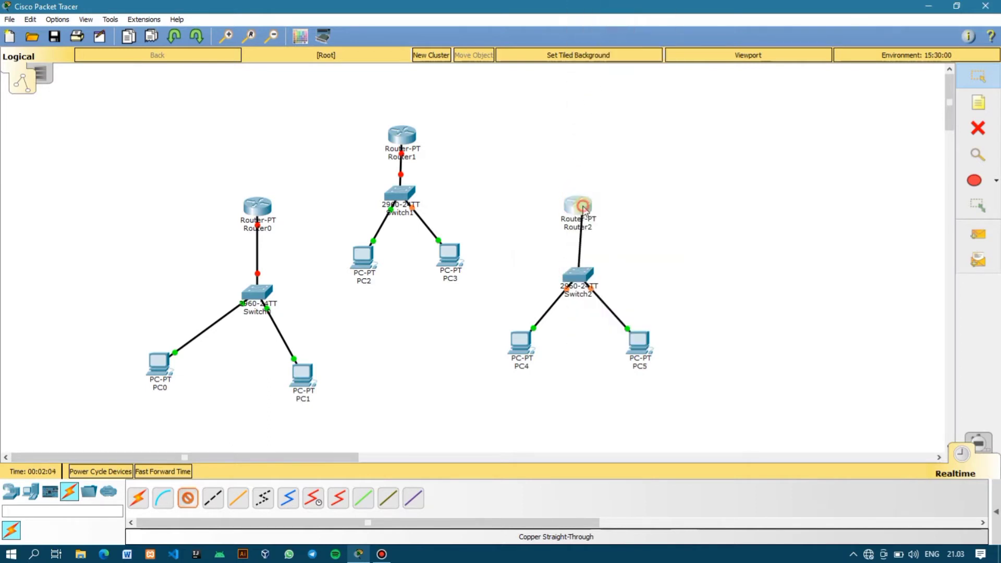
pyautogui.click(579, 207)
pyautogui.click(607, 243)
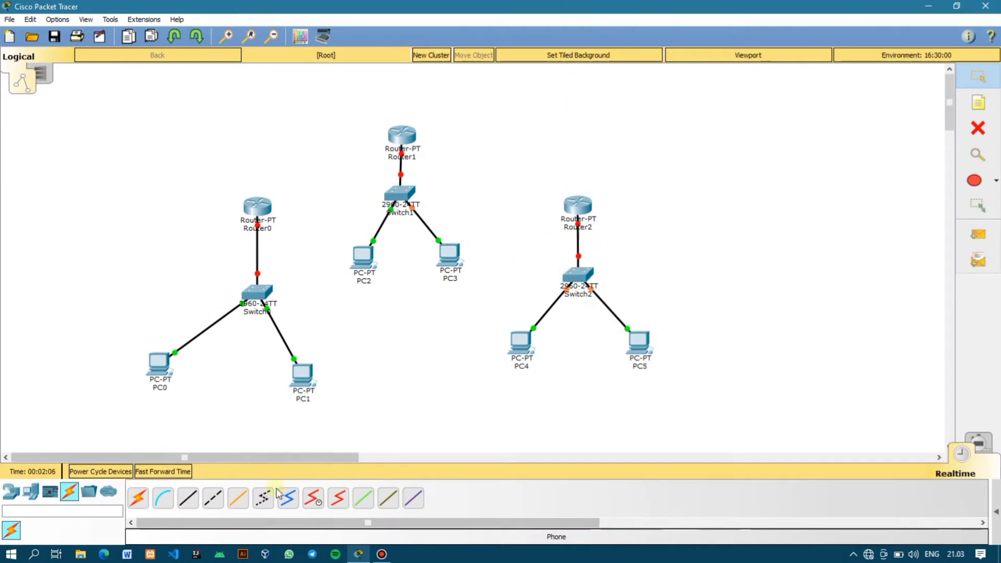
# Connect Router0's Serial2/0 to Router1's Serial2/0 with a Serial DCE cable.
pyautogui.click(314, 501)
pyautogui.click(258, 210)
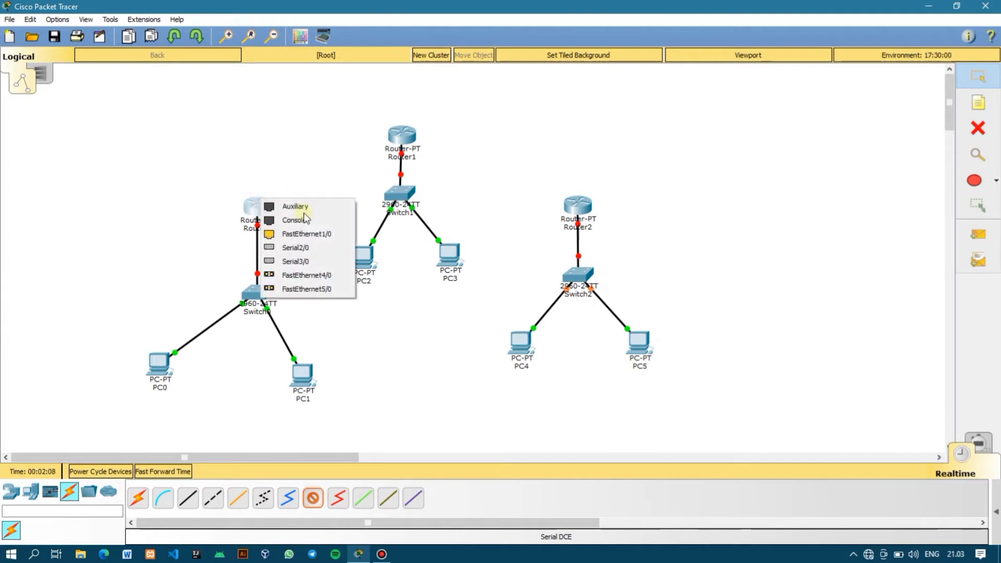
pyautogui.click(301, 247)
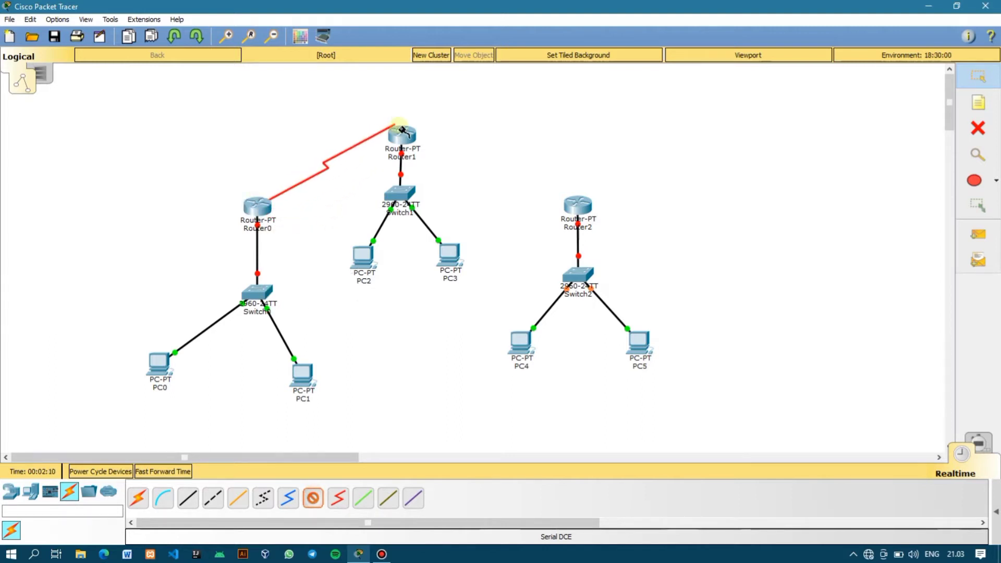
pyautogui.click(402, 136)
pyautogui.click(436, 184)
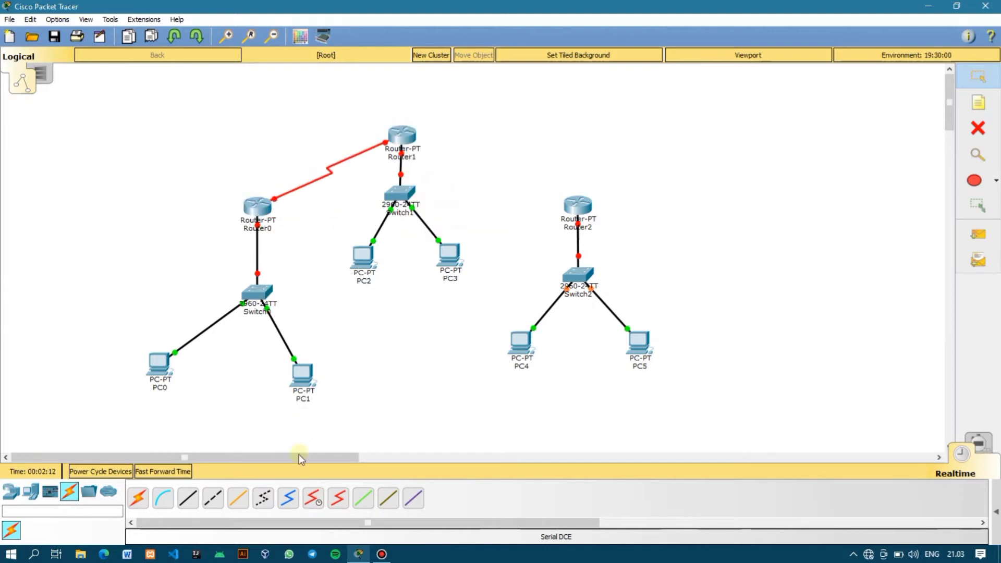
# Connect Router1's Serial3/0 to Router2's Serial3/0 with a Serial DCE cable.
pyautogui.click(399, 141)
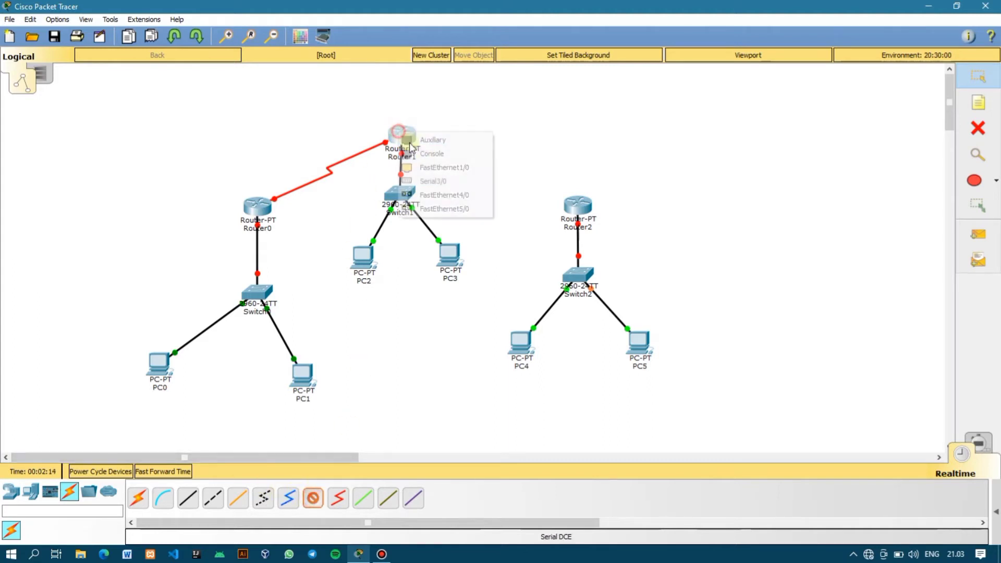
pyautogui.click(468, 183)
pyautogui.click(572, 210)
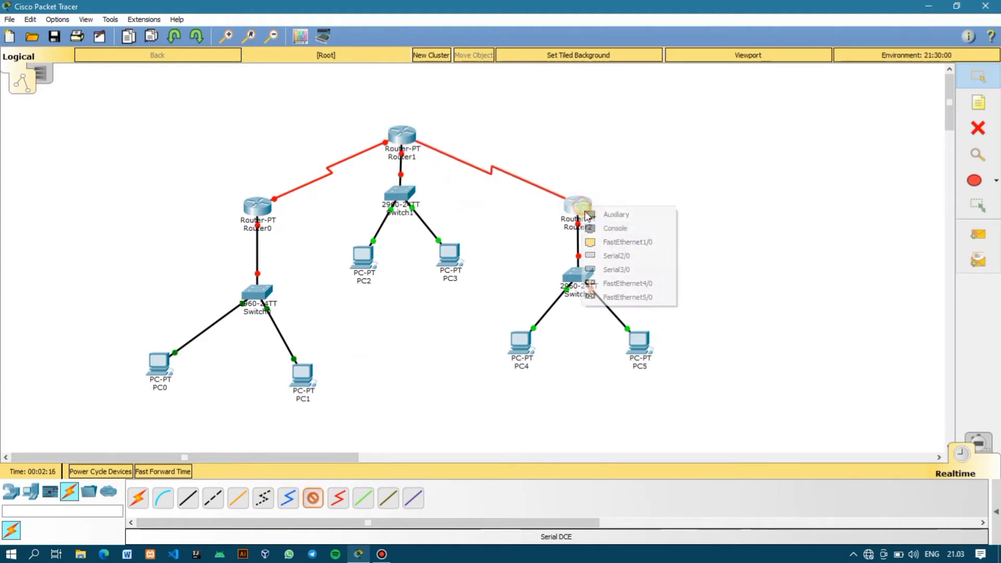
pyautogui.click(641, 268)
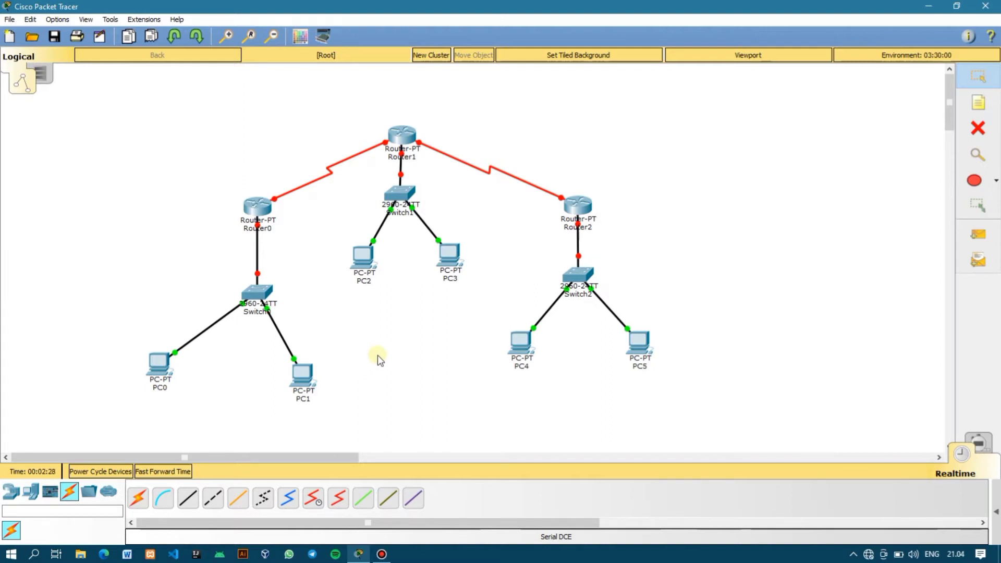
# Enable Router0's FastEthernet0/0 port and assign it IP address 192.168.1.1 with subnet mask 255.255.255.0.
pyautogui.click(265, 213)
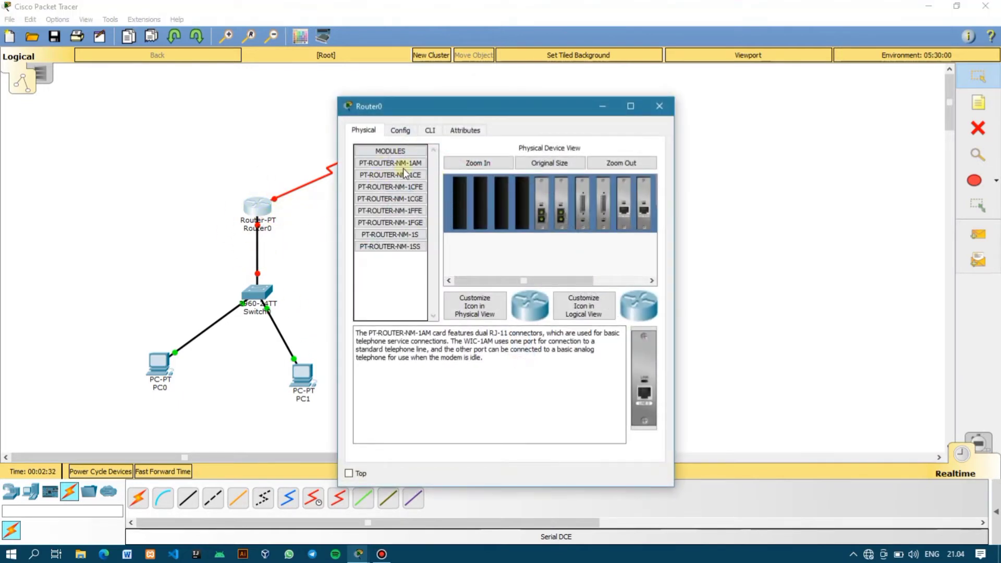
pyautogui.click(408, 134)
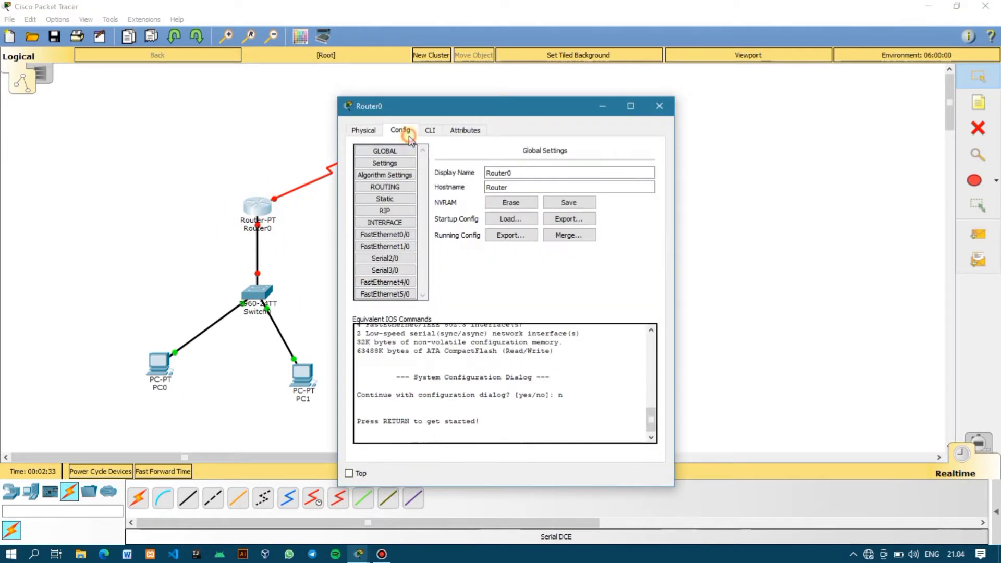
pyautogui.click(407, 237)
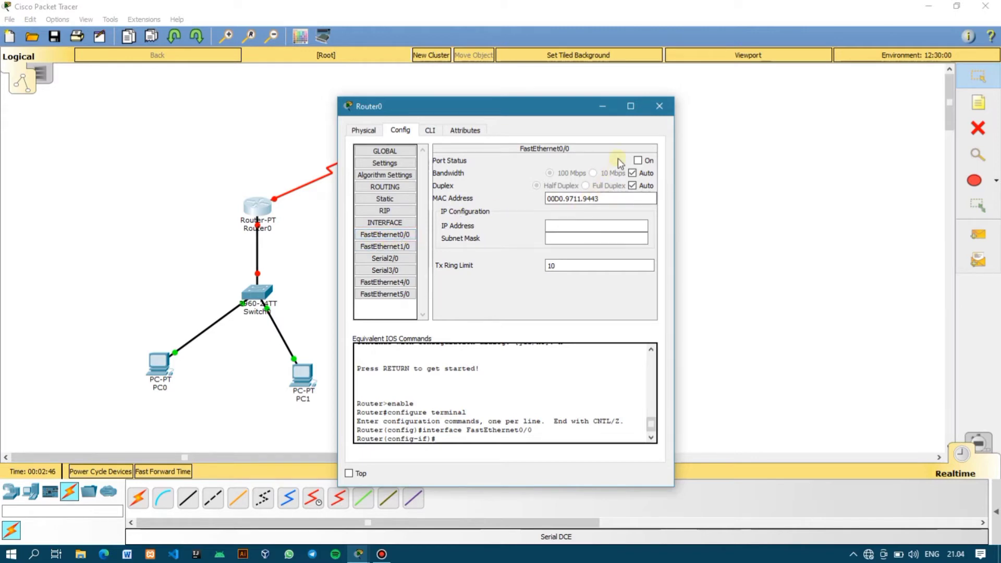
pyautogui.click(644, 160)
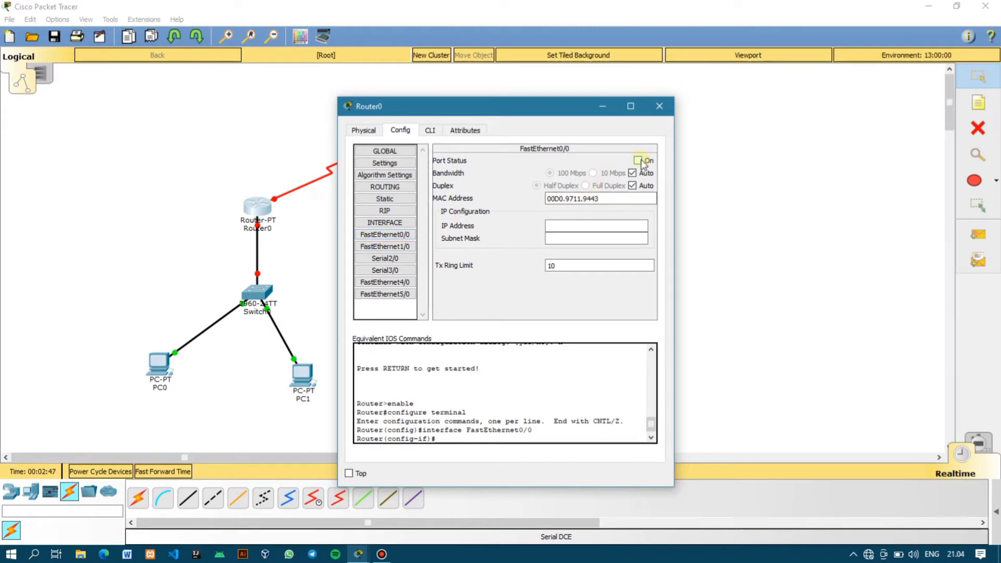
pyautogui.click(606, 225)
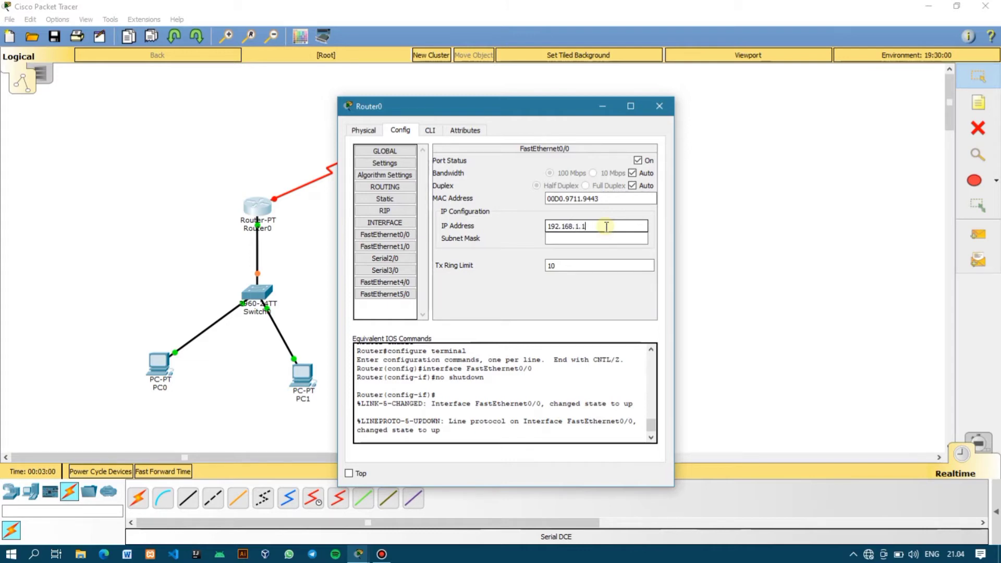
pyautogui.moveTo(591, 230); pyautogui.dragTo(518, 225)
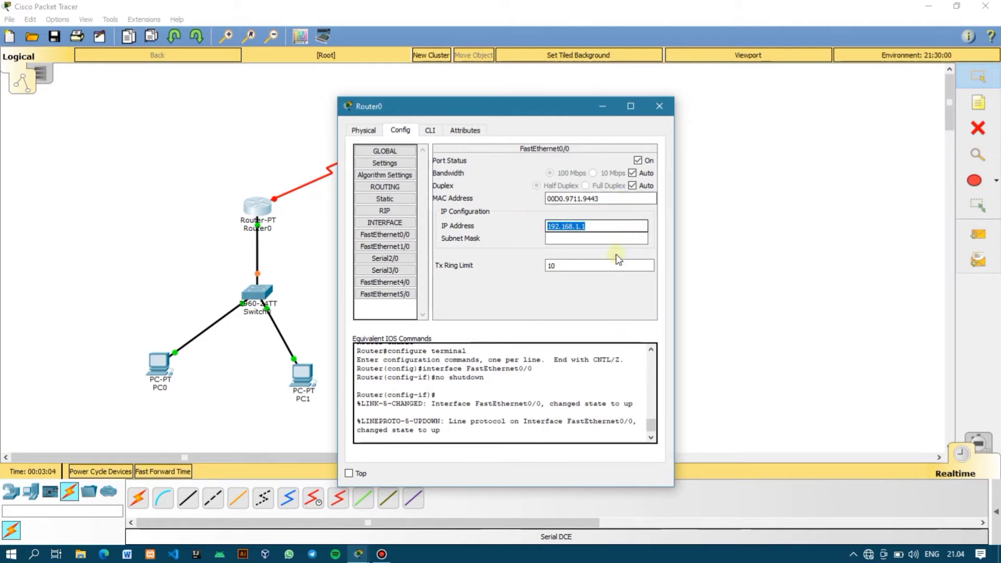
pyautogui.press('Return')
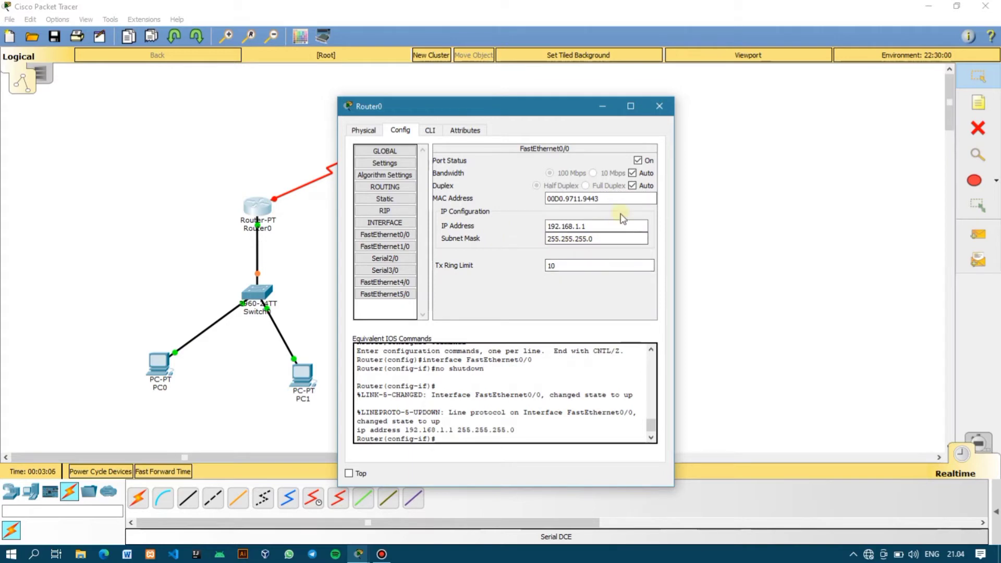
pyautogui.click(659, 106)
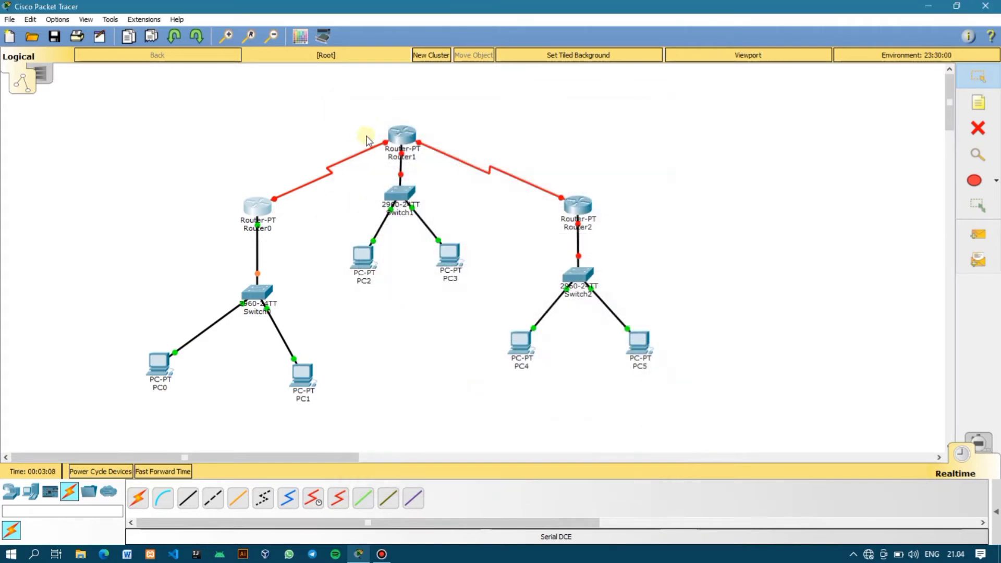
# Enable Router1's FastEthernet0/0 port and assign it IP address 192.168.2.1 with subnet mask 255.255.255.0.
pyautogui.click(398, 139)
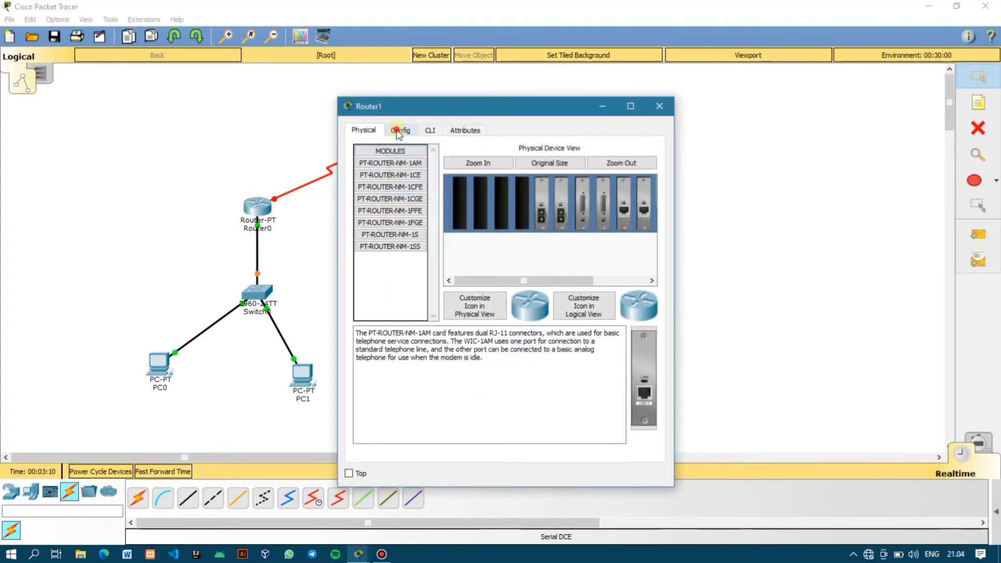
pyautogui.click(399, 131)
pyautogui.click(385, 234)
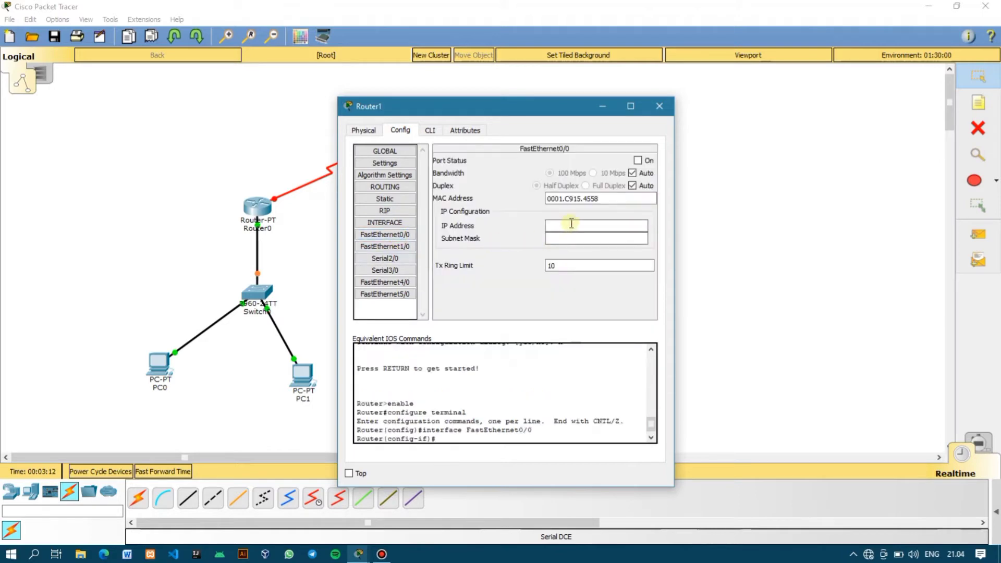
pyautogui.click(638, 160)
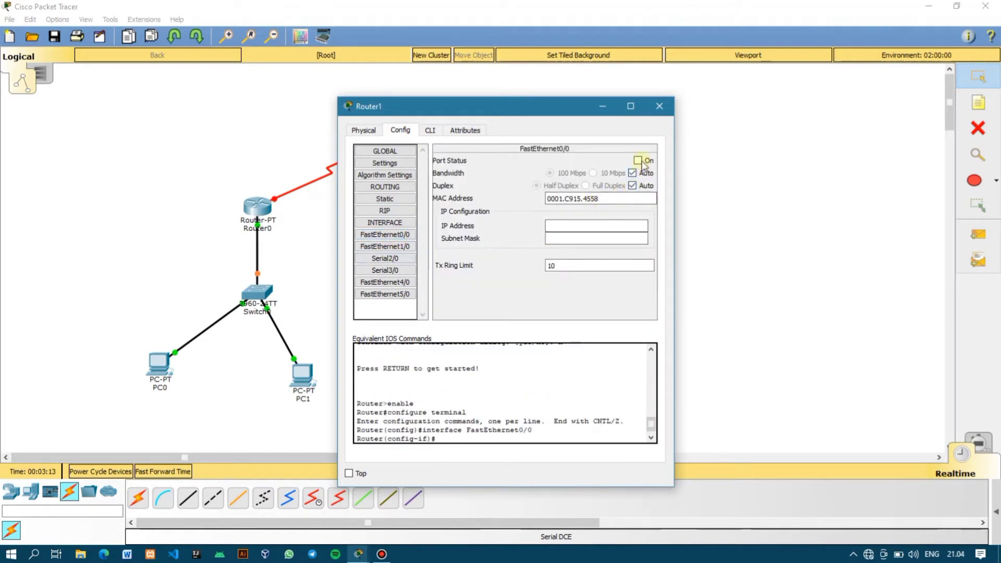
pyautogui.click(565, 221)
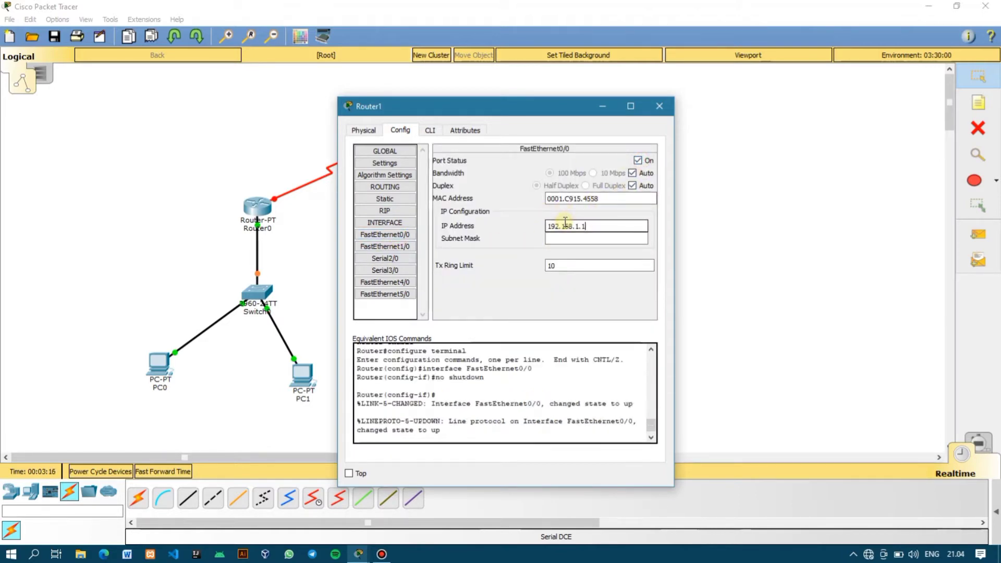
pyautogui.click(578, 229)
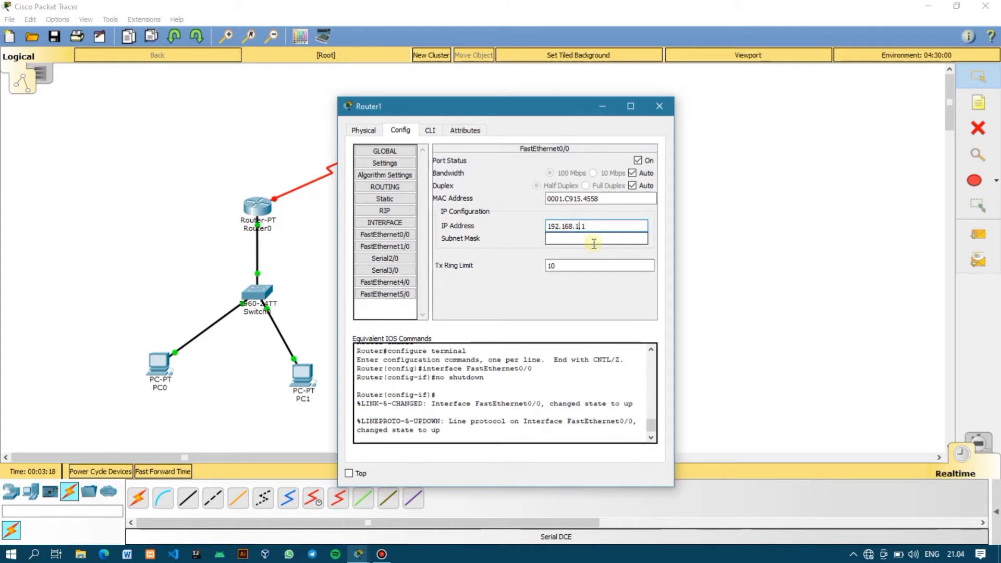
pyautogui.write('.')
pyautogui.click(611, 238)
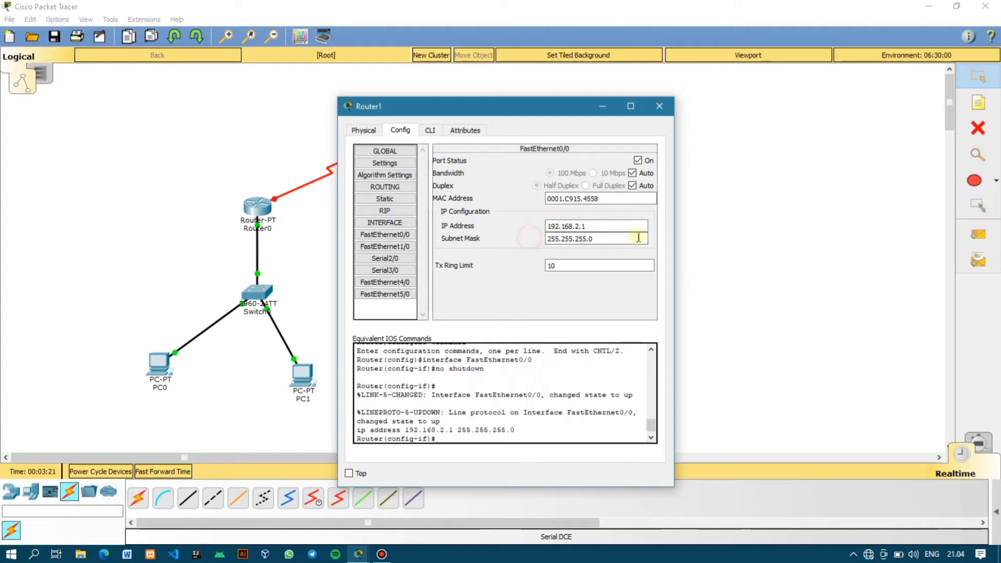
pyautogui.click(658, 106)
# Enable Router2's FastEthernet0/0 port and set its IP address to 192.168.3.1.
pyautogui.click(578, 205)
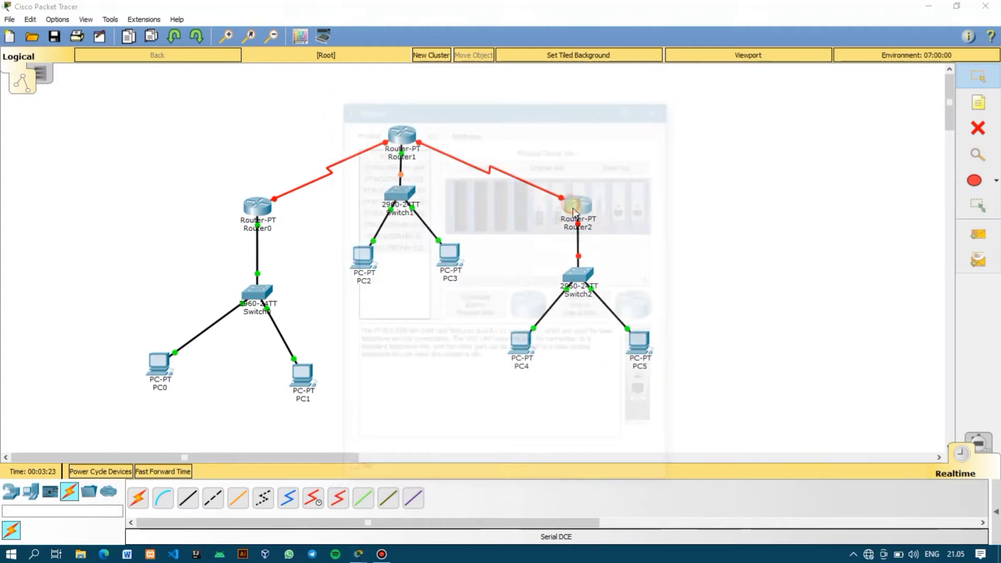
pyautogui.click(412, 127)
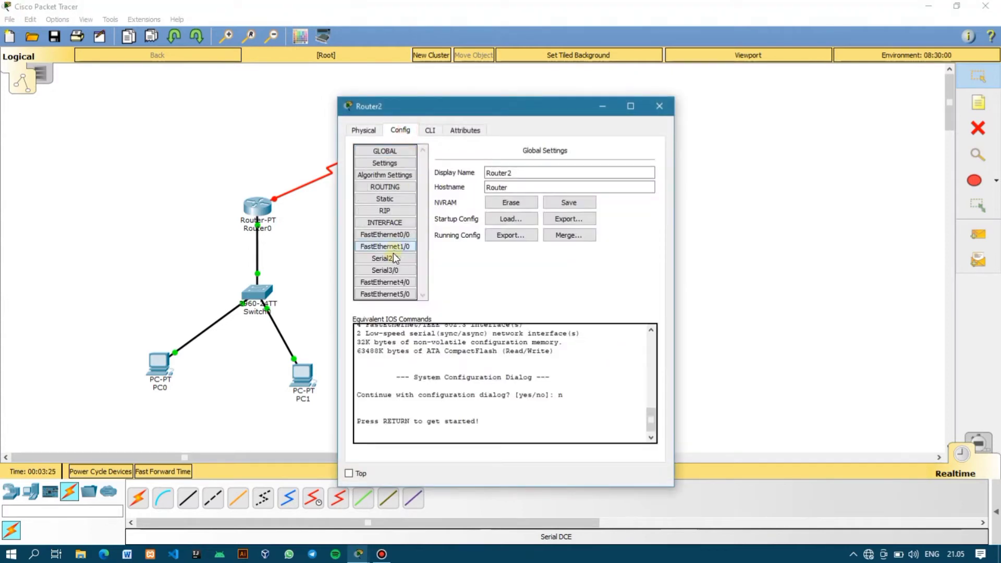
pyautogui.click(389, 234)
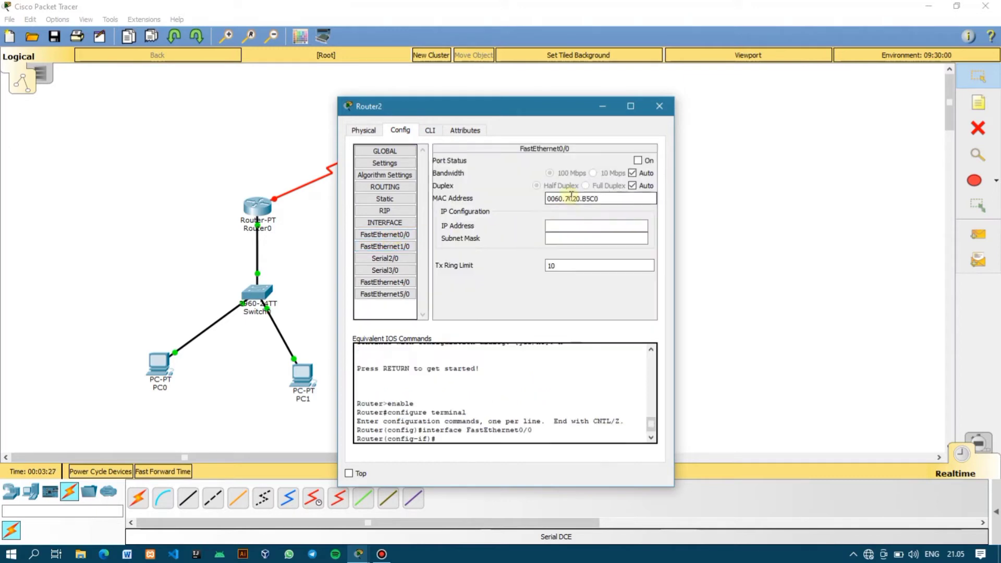
pyautogui.click(638, 160)
pyautogui.click(580, 226)
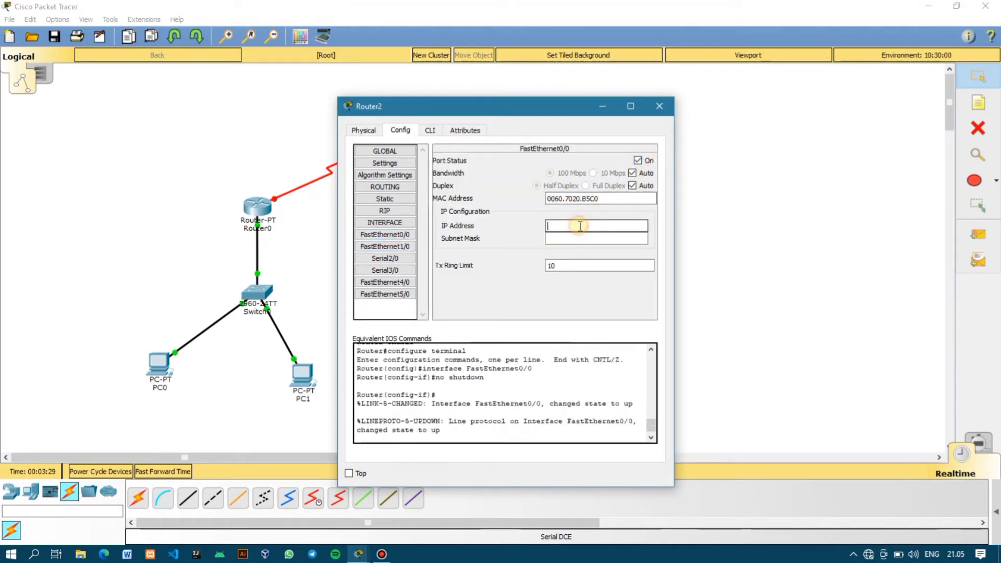
pyautogui.write('192.168.1.1')
pyautogui.press('BackSpace')
pyautogui.press('BackSpace')
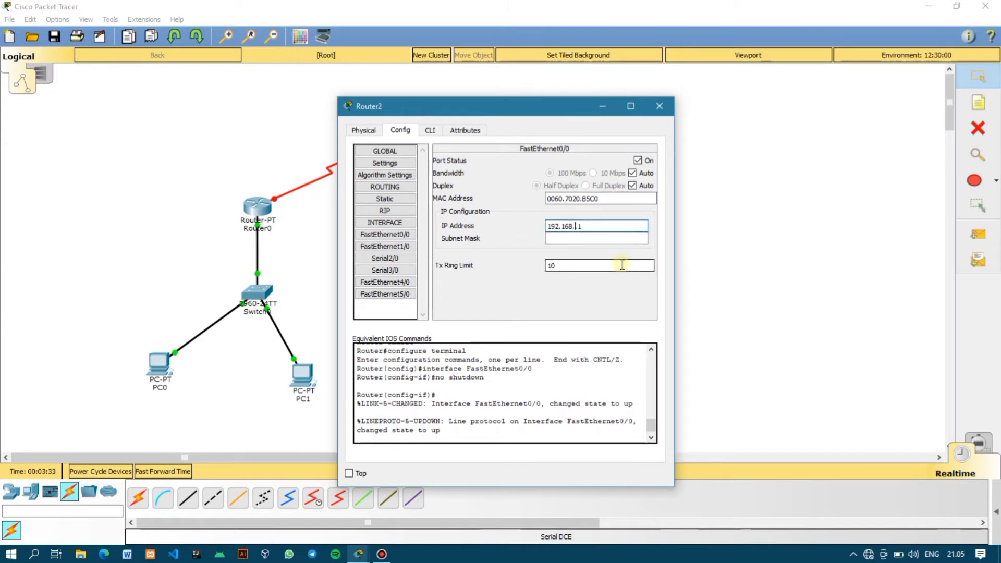
pyautogui.write('3')
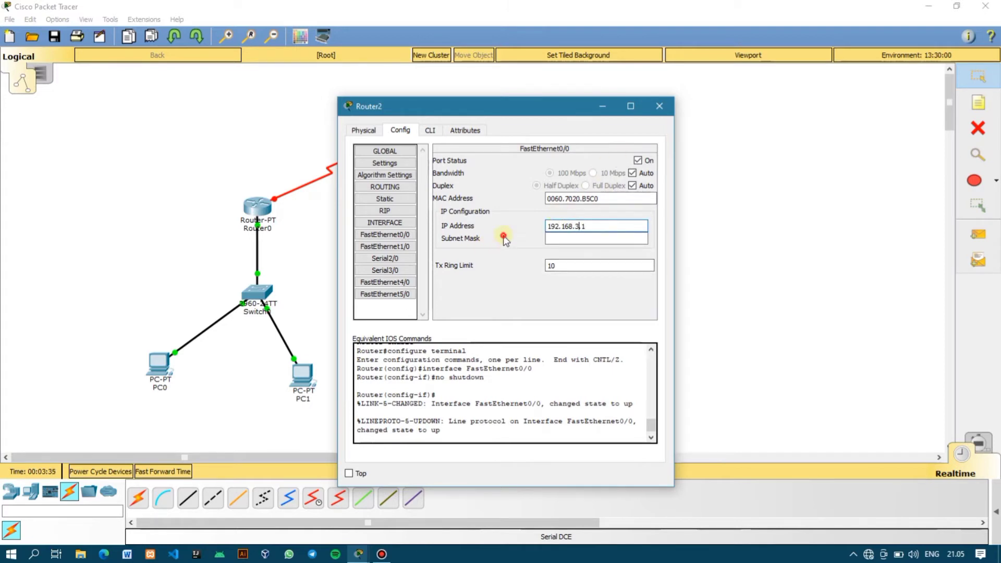
pyautogui.press('Tab')
pyautogui.click(660, 106)
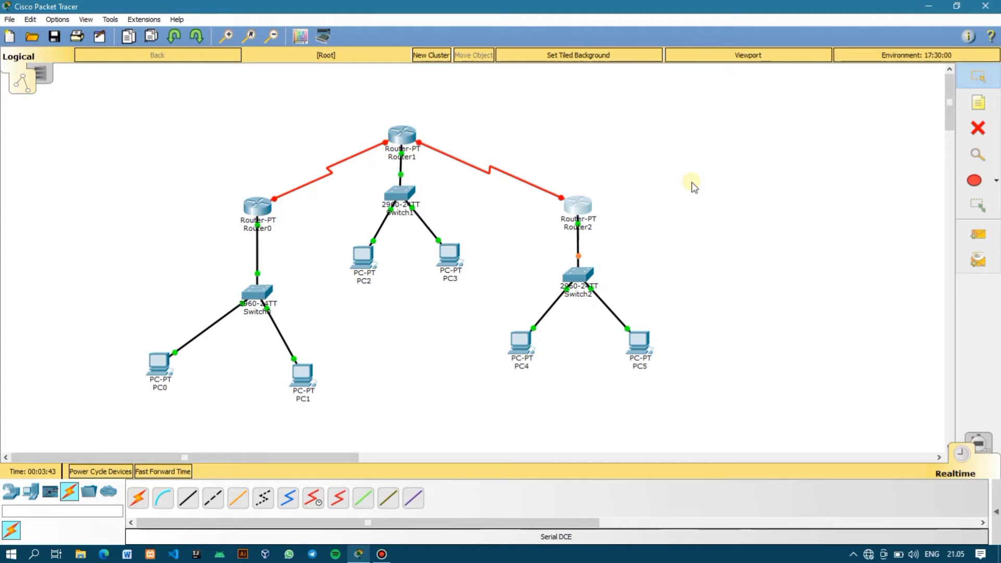
# Enable Router0's Serial2/0 port and set its clock rate to 64000.
pyautogui.click(258, 209)
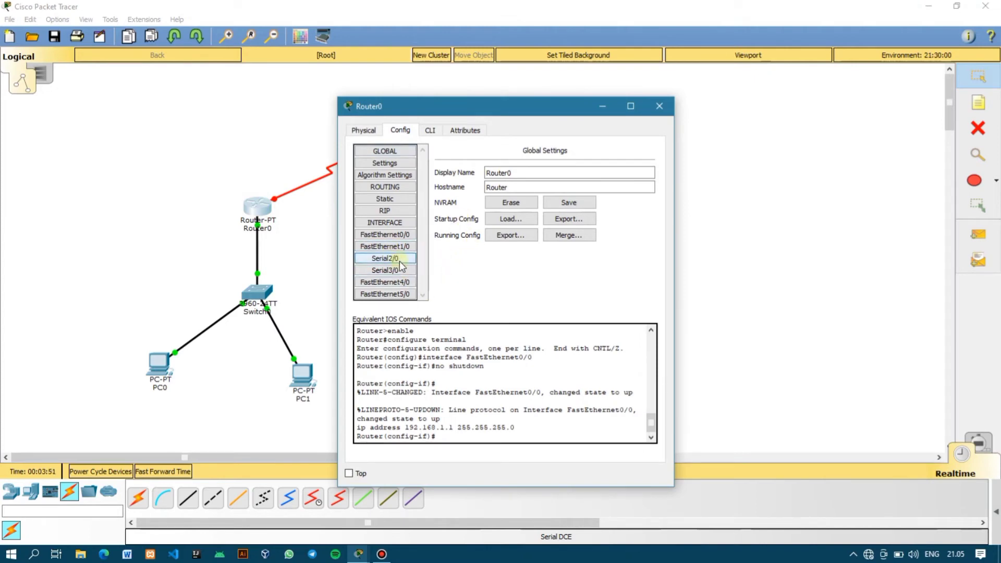
pyautogui.moveTo(483, 109); pyautogui.dragTo(706, 98)
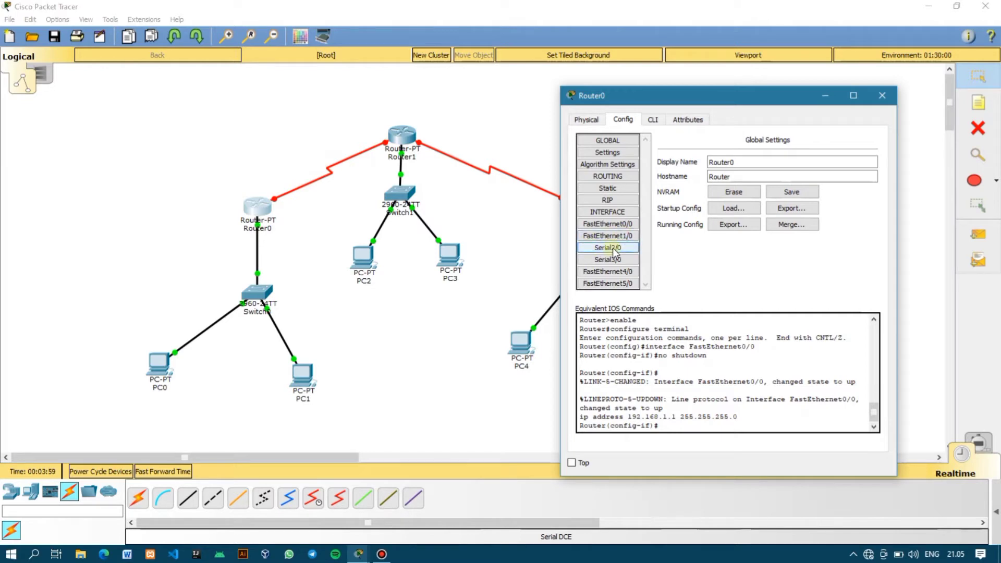
pyautogui.click(628, 246)
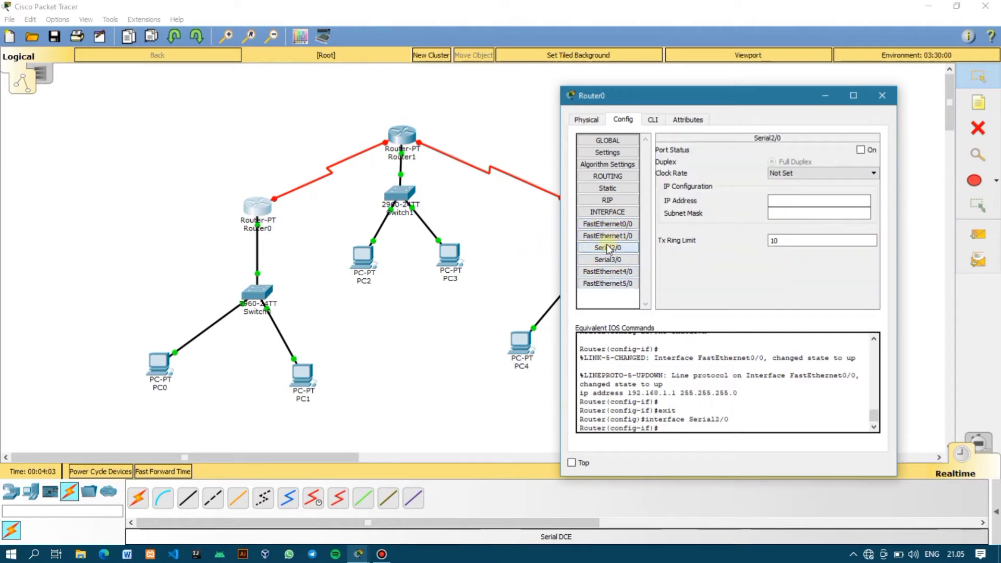
pyautogui.click(861, 151)
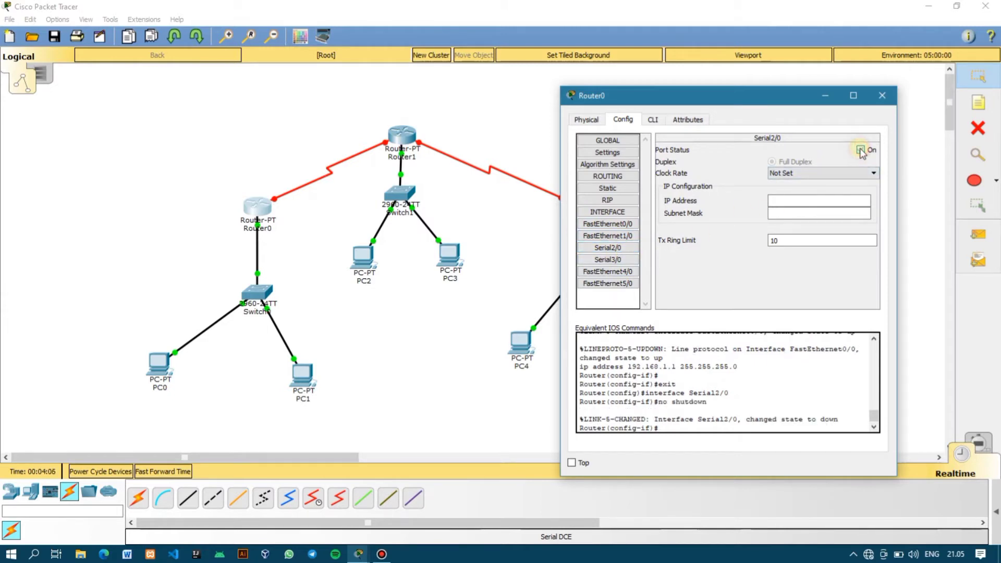
pyautogui.click(810, 173)
pyautogui.scroll(4, 788, 230)
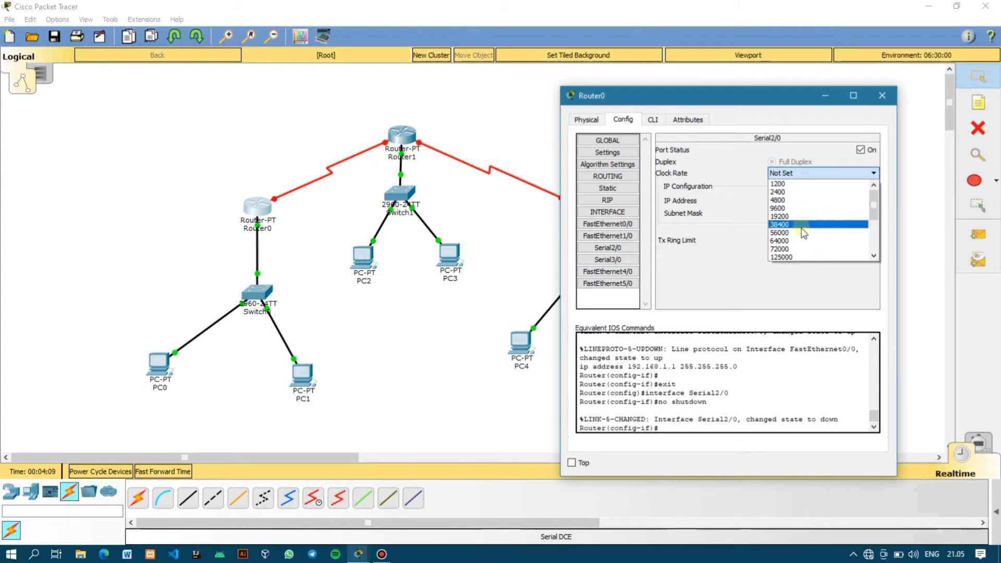
pyautogui.click(786, 241)
# Assign IP address 192.168.4.1 to Router0's Serial2/0 port and close the router's settings.
pyautogui.click(778, 202)
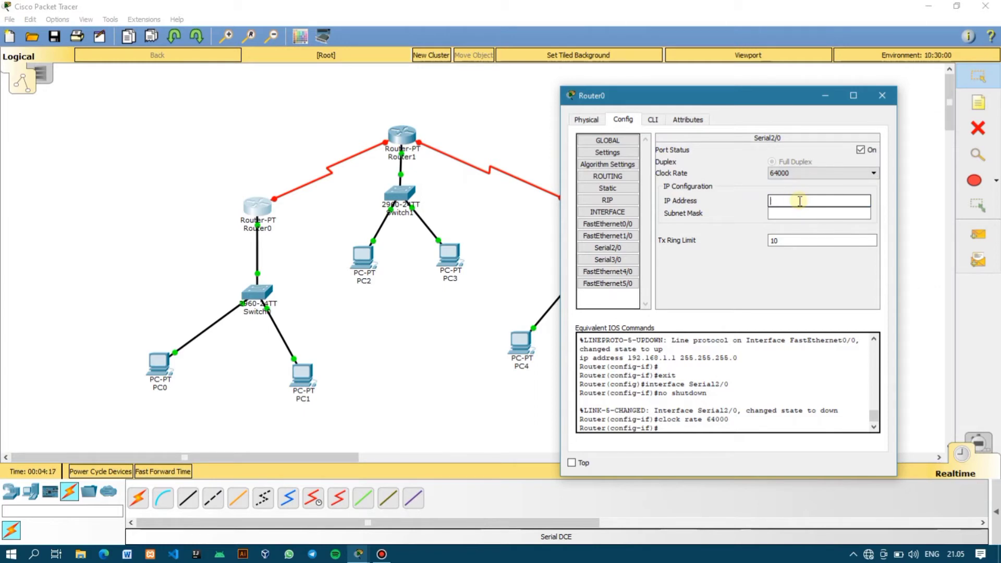
pyautogui.write('192.168.1.1')
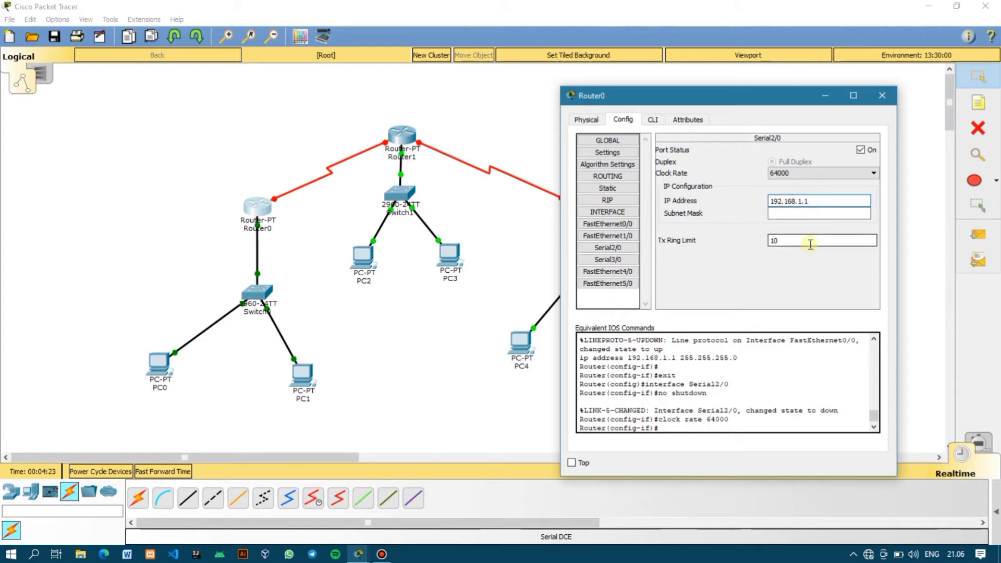
pyautogui.press('BackSpace')
pyautogui.press('BackSpace')
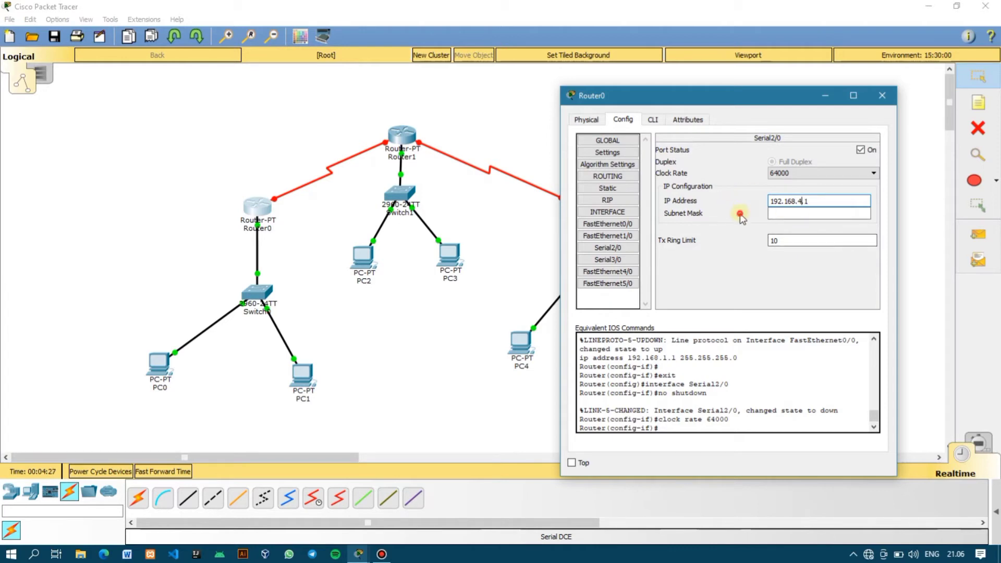
pyautogui.press('Return')
pyautogui.click(882, 95)
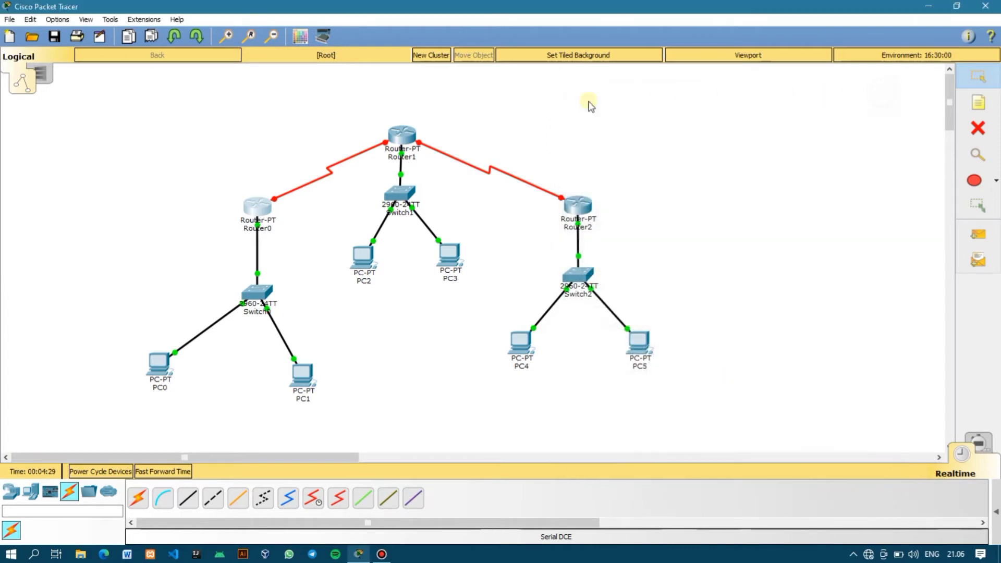
# Enable Router1's Serial2/0 port and set its clock rate to 64000.
pyautogui.click(402, 134)
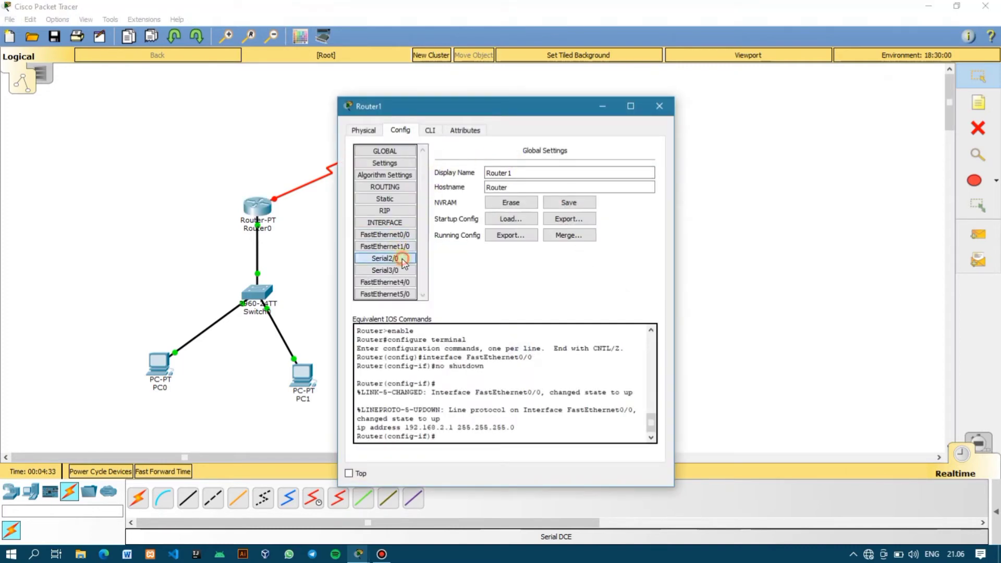
pyautogui.click(383, 259)
pyautogui.click(638, 160)
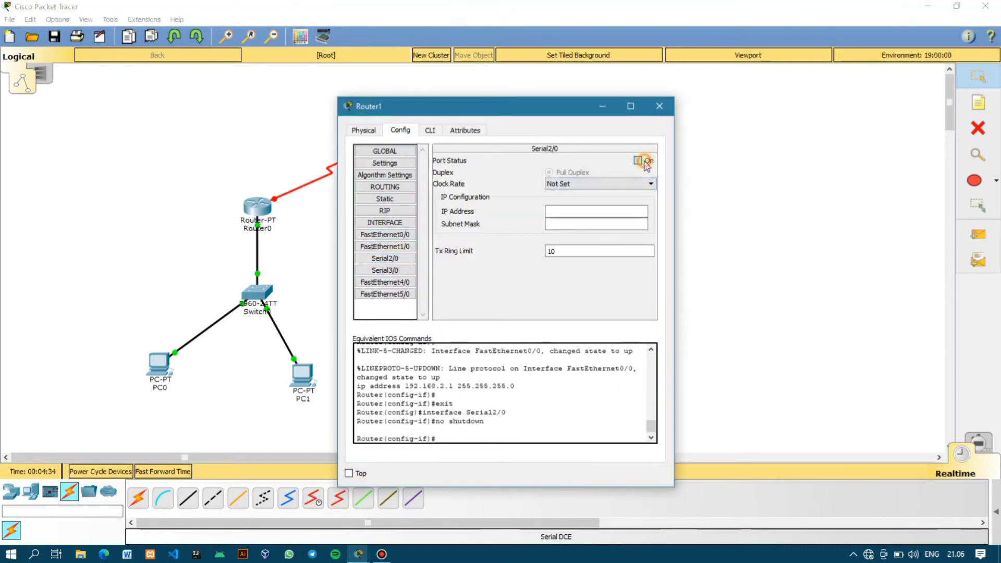
pyautogui.click(606, 186)
pyautogui.scroll(4, 597, 234)
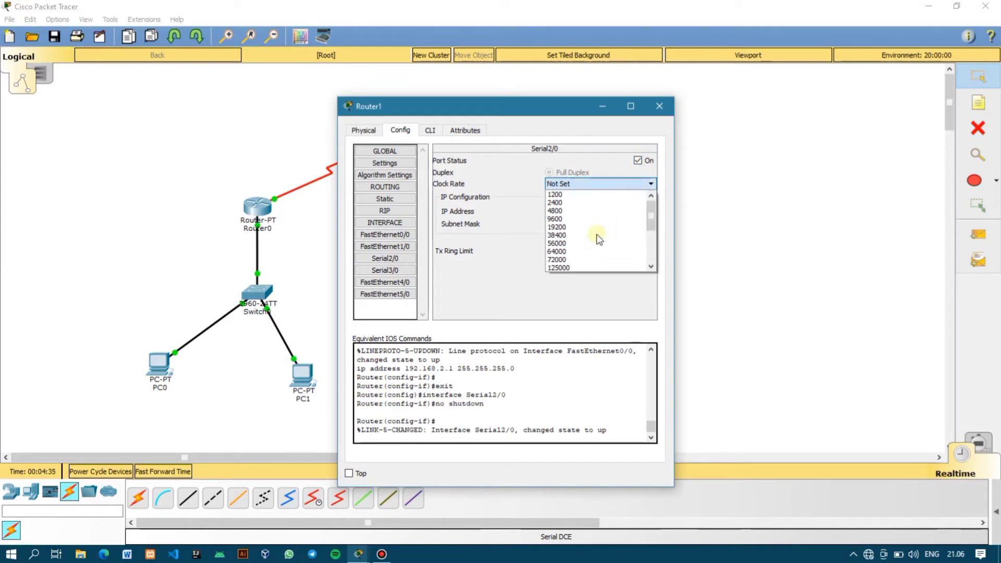
pyautogui.click(575, 253)
# Assign IP address 192.168.4.2 with subnet mask 255.255.255.0 to Router1's Serial2/0 port and close the router's settings.
pyautogui.click(556, 211)
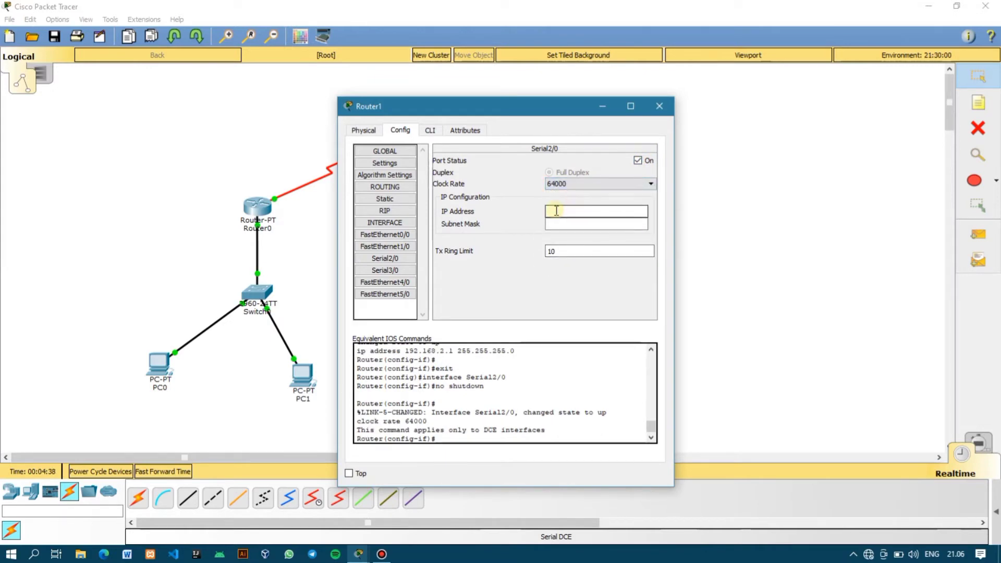
pyautogui.write('192.168.1.1')
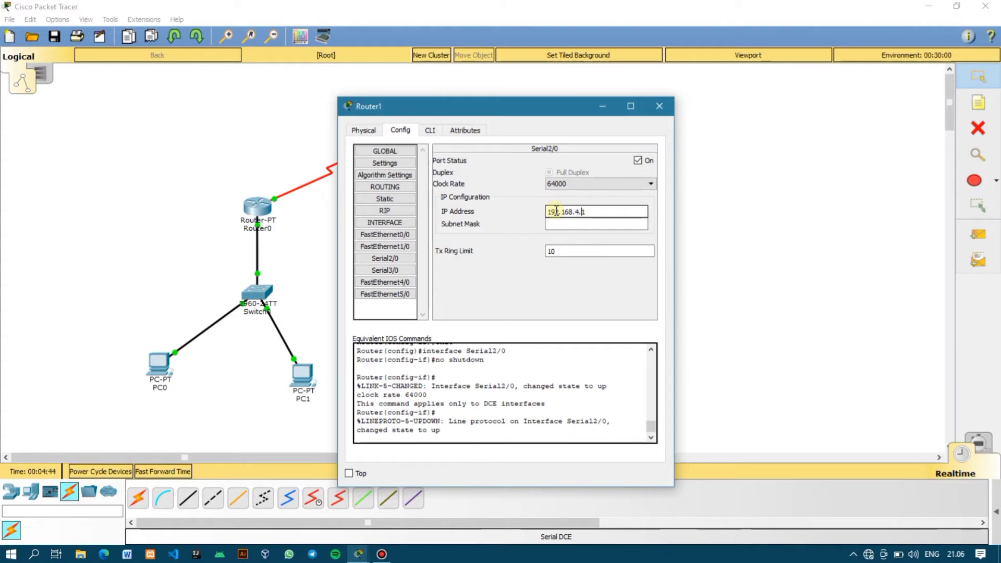
pyautogui.press('BackSpace')
pyautogui.click(553, 224)
pyautogui.click(661, 104)
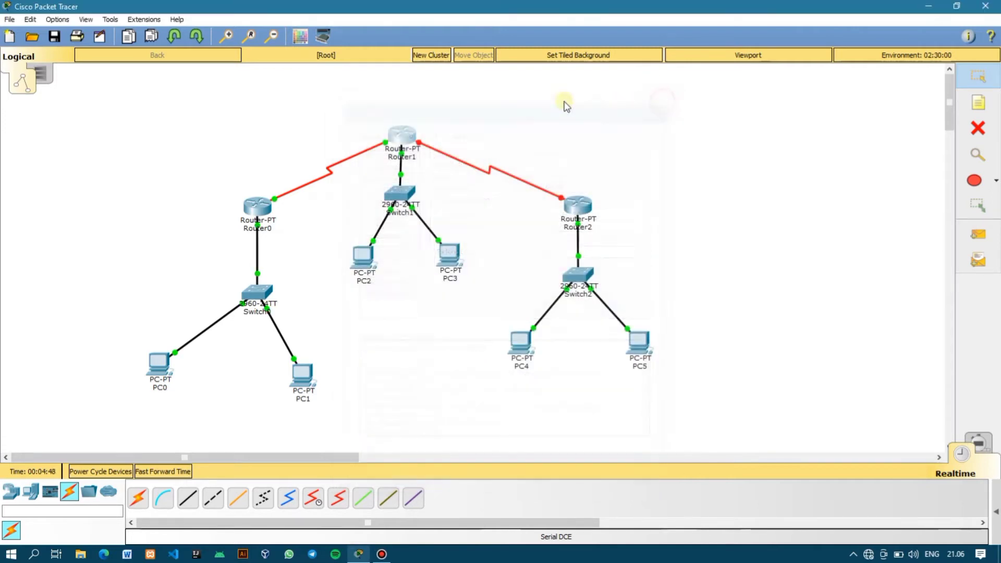
# Enable Router1's Serial3/0 port and set its clock rate to 64000.
pyautogui.click(405, 144)
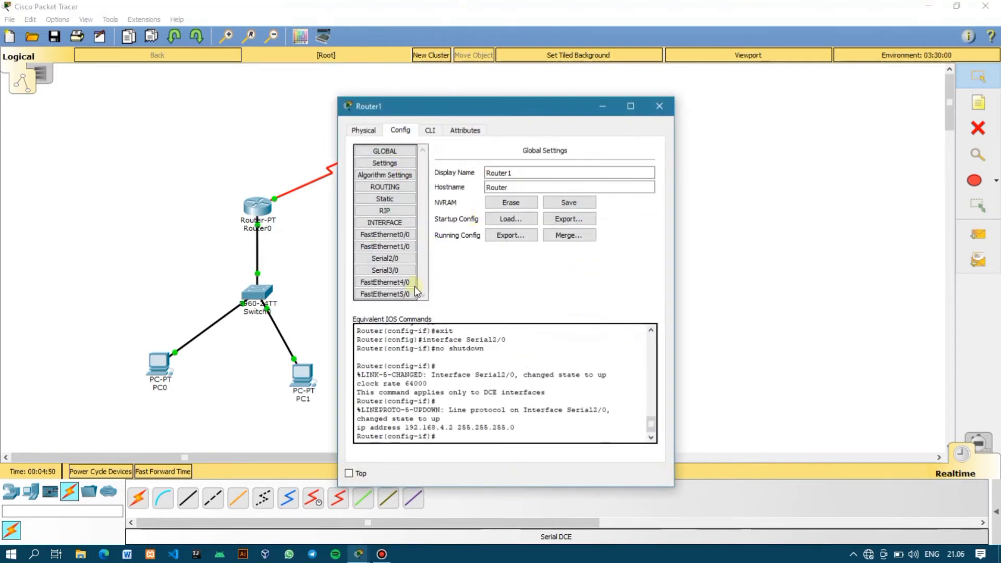
pyautogui.click(377, 270)
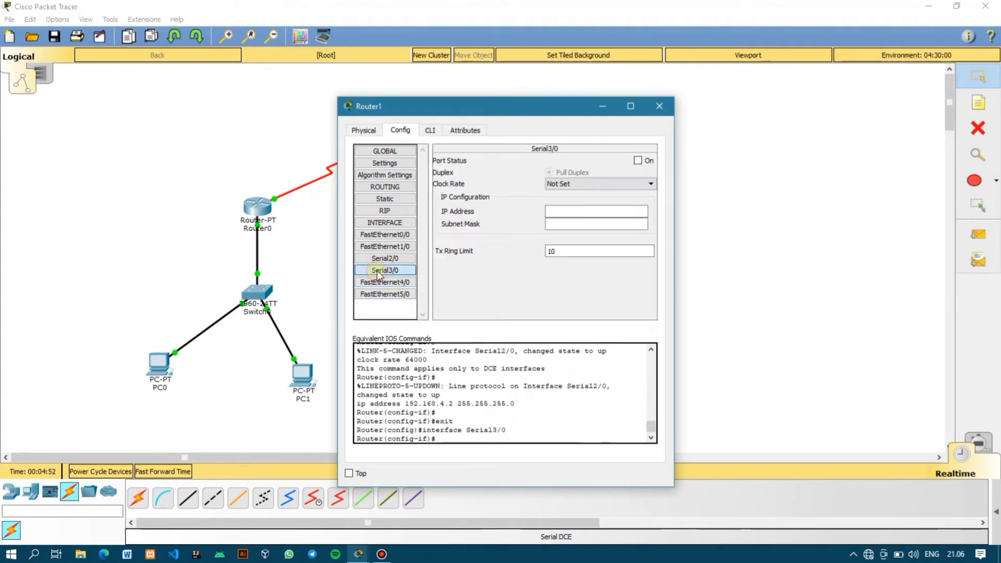
pyautogui.moveTo(547, 110); pyautogui.dragTo(274, 100)
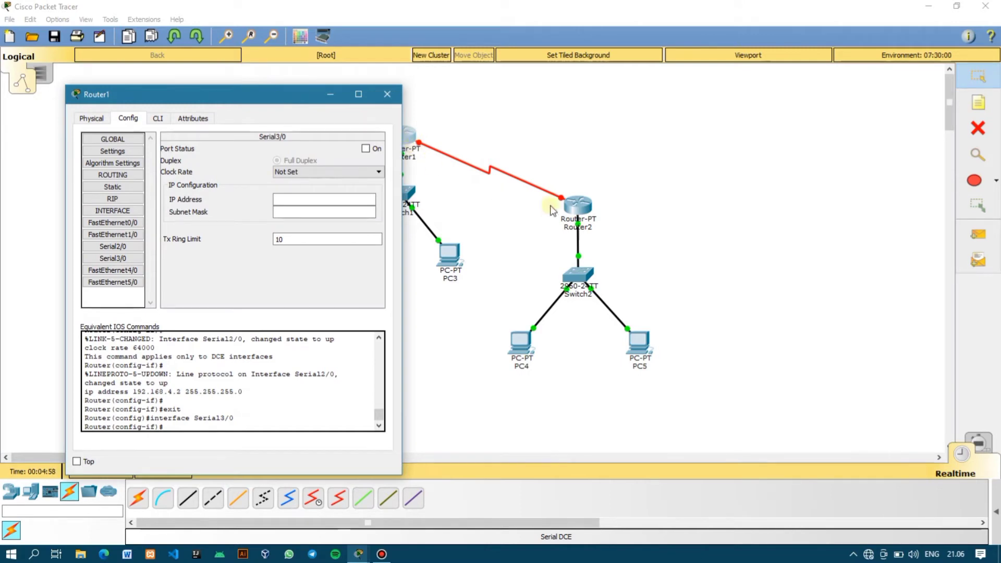
pyautogui.moveTo(258, 91); pyautogui.dragTo(685, 70)
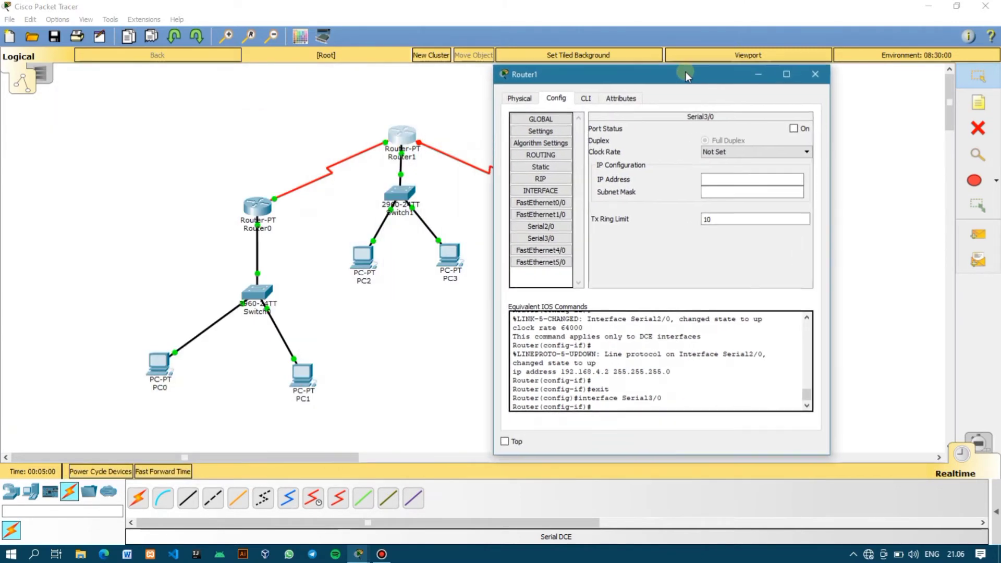
pyautogui.click(554, 240)
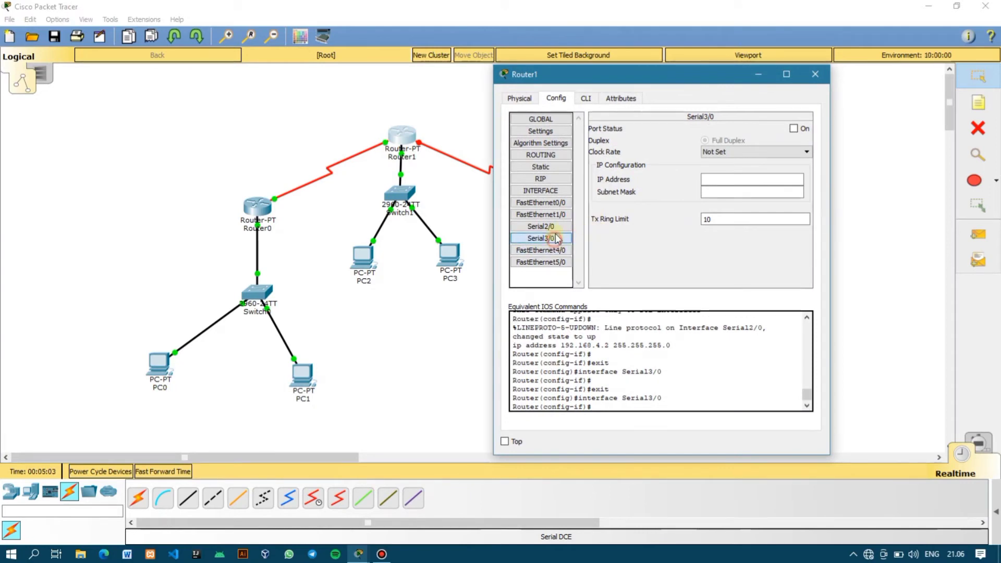
pyautogui.click(797, 128)
pyautogui.click(789, 151)
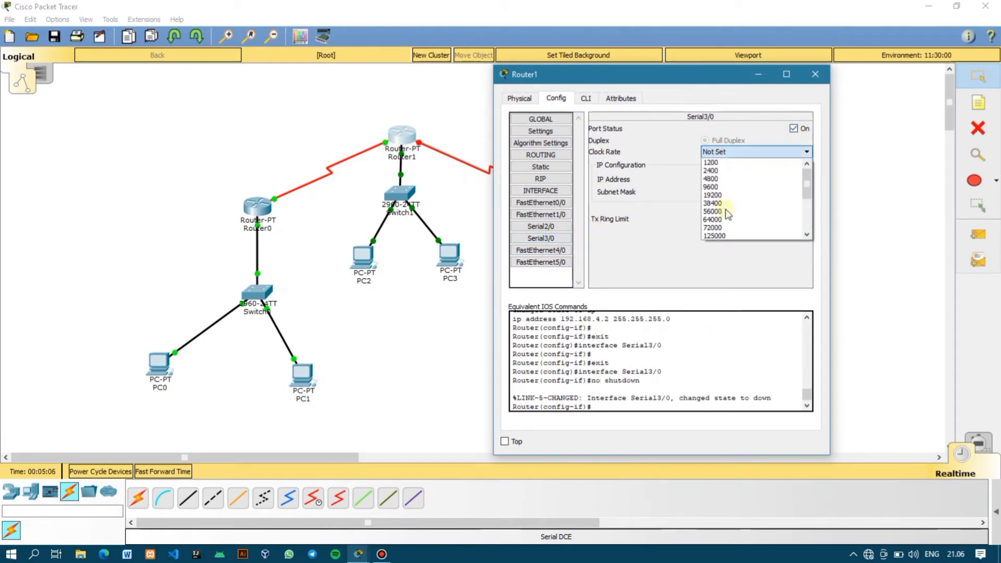
pyautogui.click(725, 219)
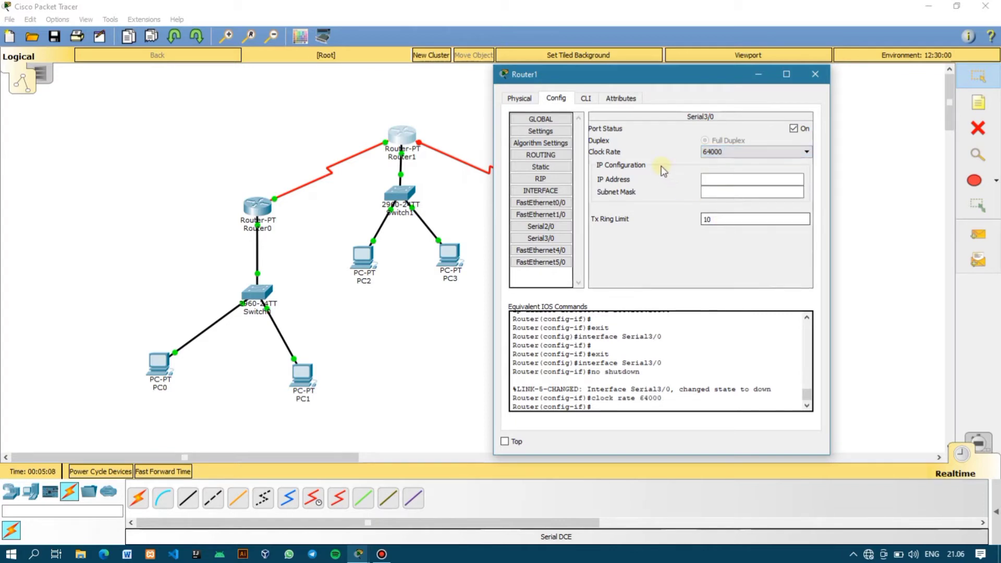
# Assign IP address 192.168.5.1 with subnet mask 255.255.255.0 to Router1's Serial3/0 port and close the router's settings.
pyautogui.click(722, 178)
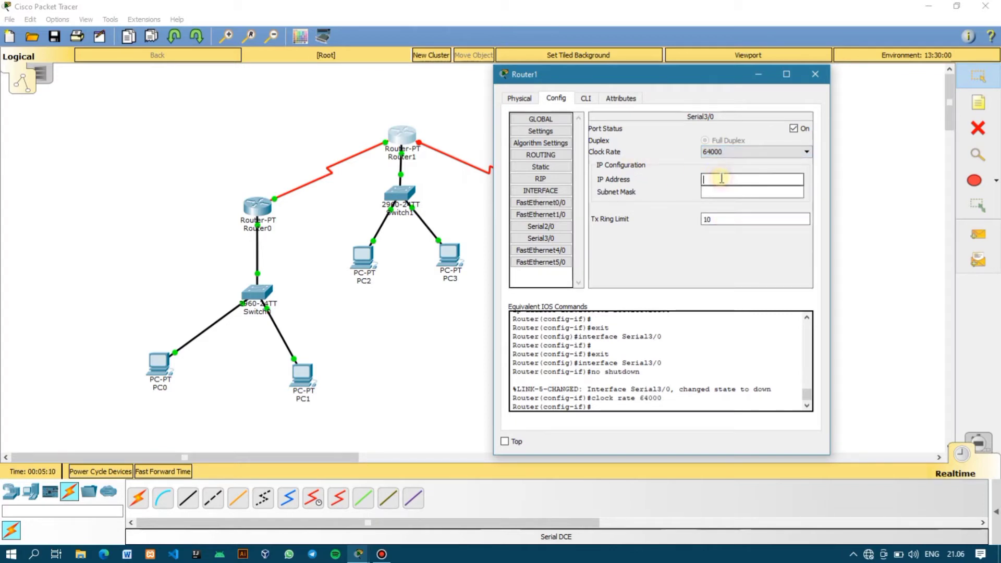
pyautogui.write('192.168.1.1')
pyautogui.press('Tab')
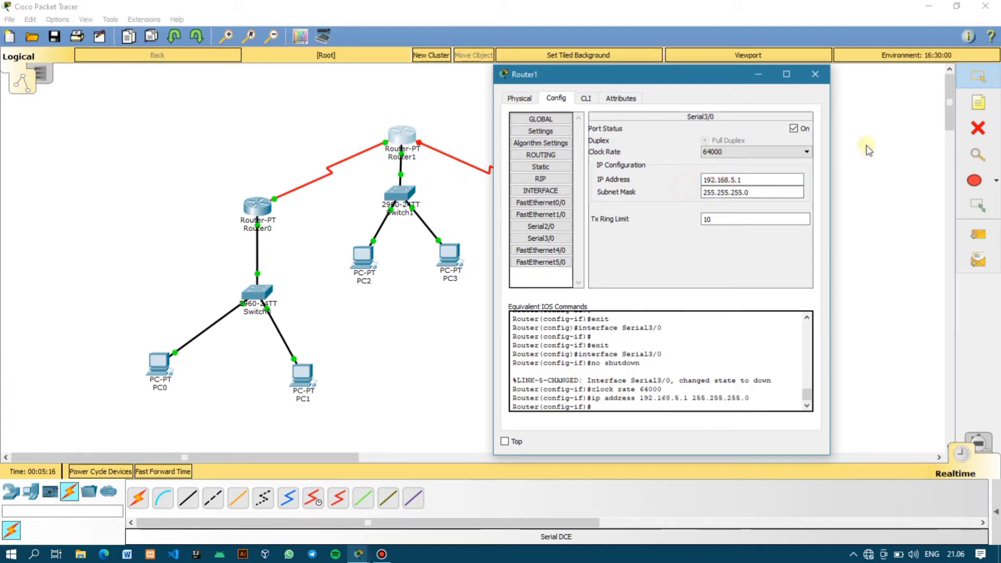
pyautogui.click(815, 74)
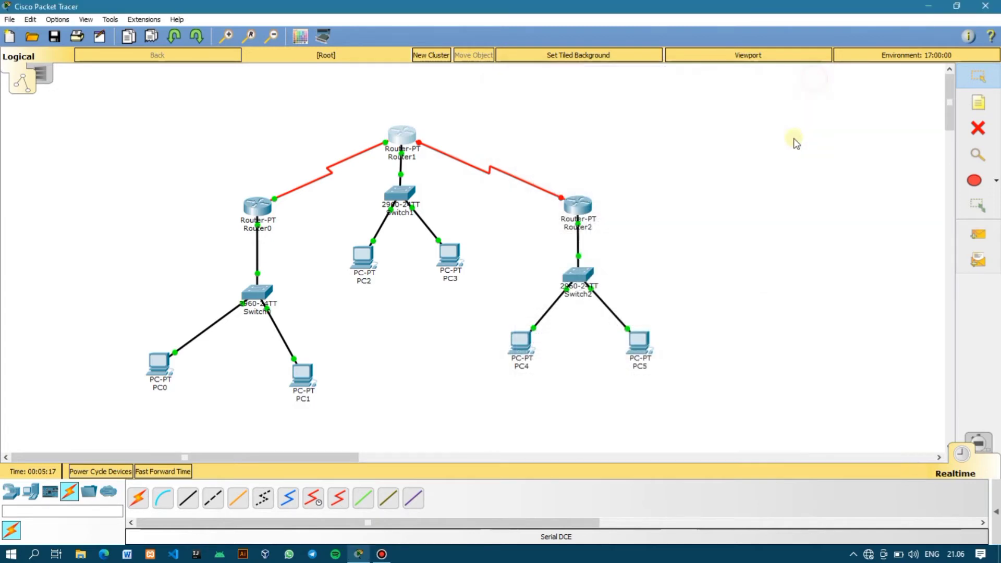
# Enable Router2's Serial3/0 port and set its clock rate to 64000.
pyautogui.click(576, 202)
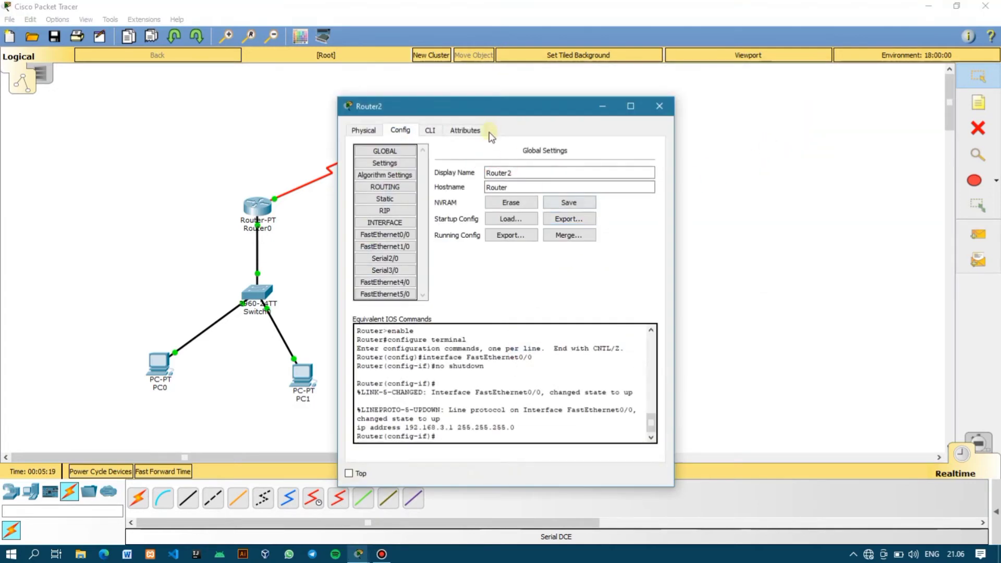
pyautogui.click(399, 270)
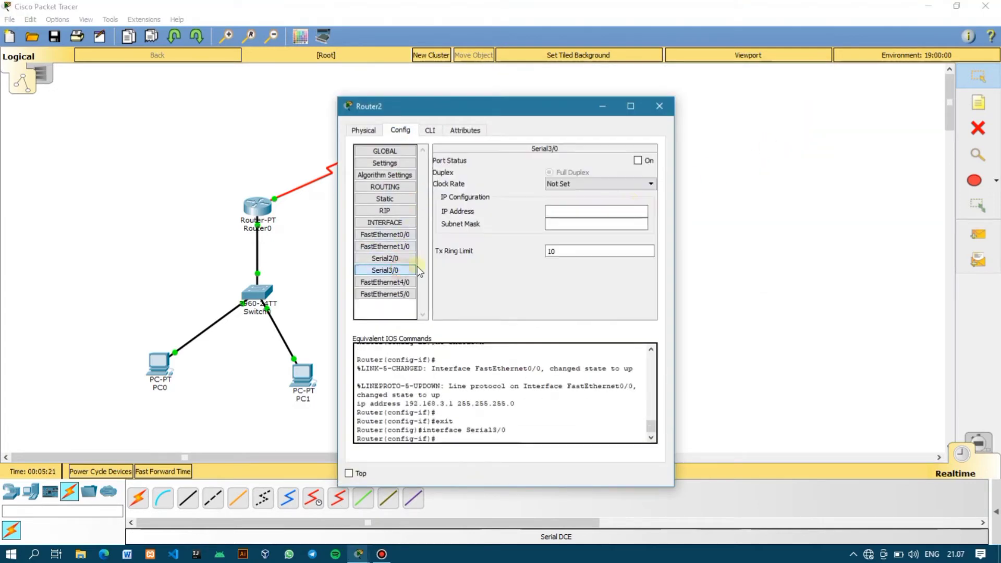
pyautogui.click(648, 161)
pyautogui.click(650, 185)
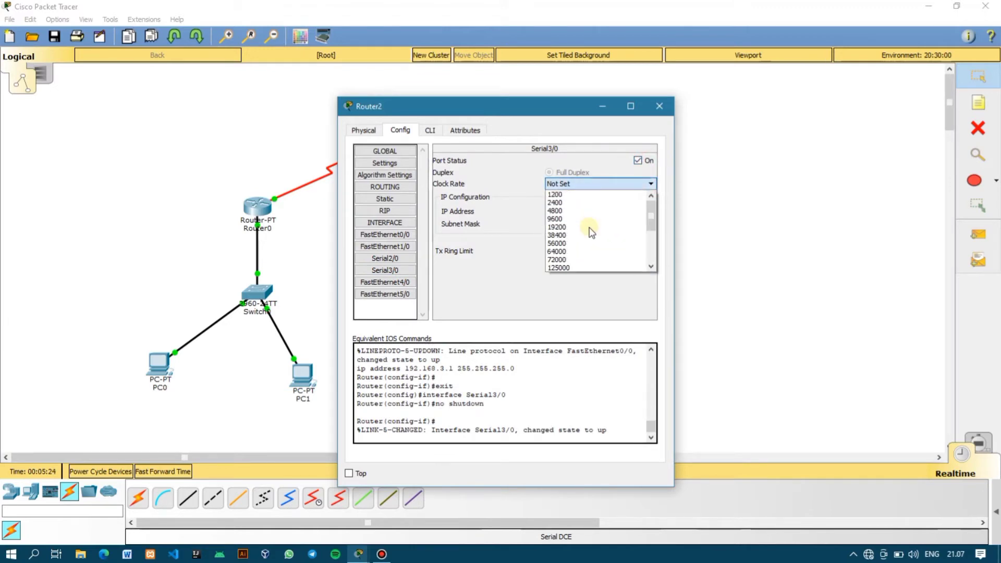
pyautogui.click(574, 259)
pyautogui.click(609, 187)
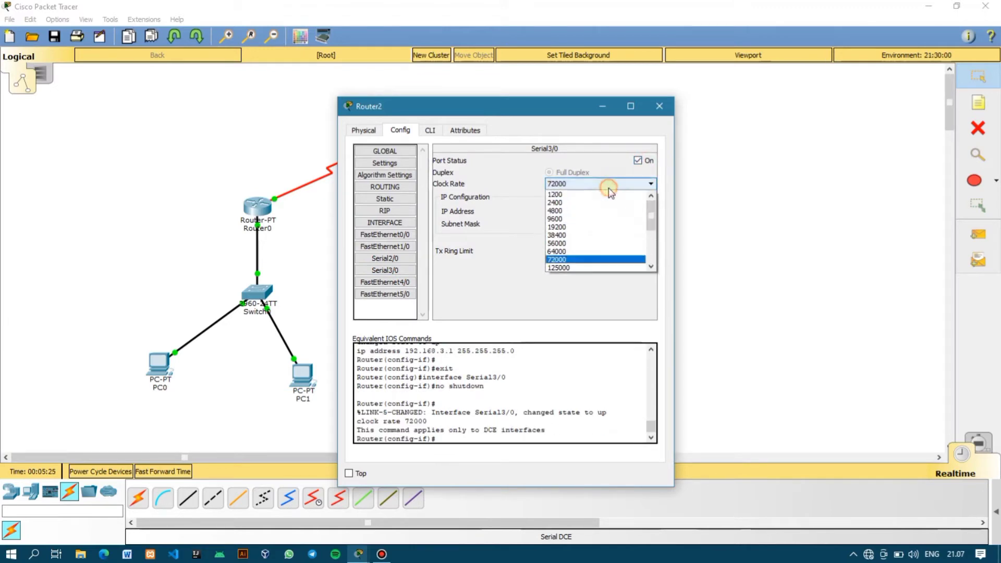
pyautogui.click(579, 251)
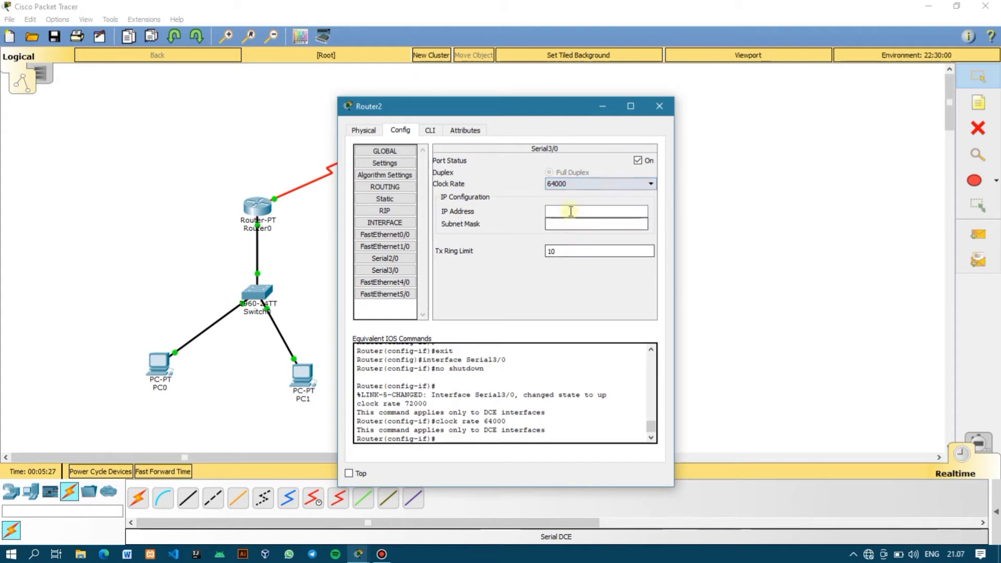
# Assign Router2's Serial3/0 port an IP address on the 192.168.5 network and close the router's settings.
pyautogui.click(571, 211)
pyautogui.write('192.168.1.1')
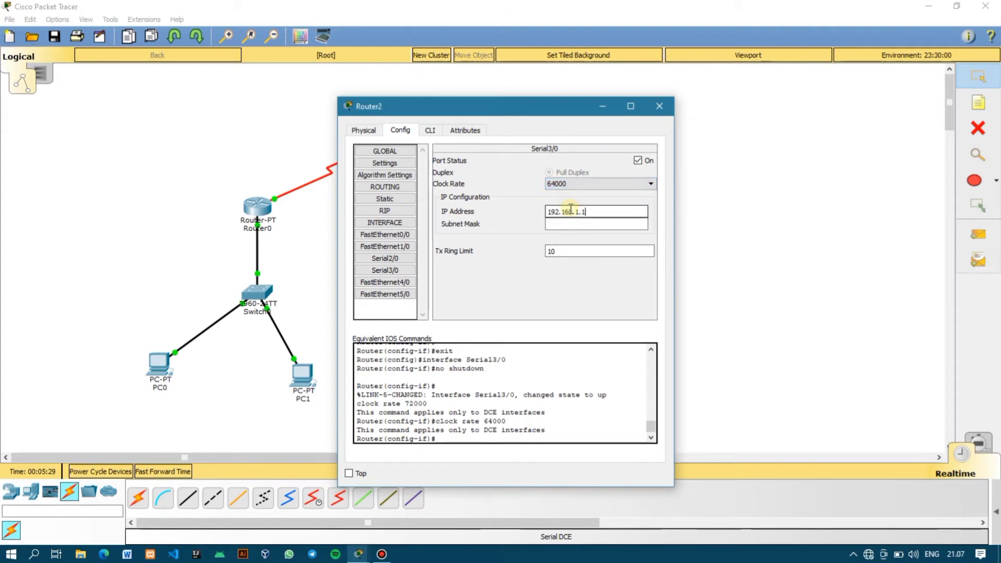
pyautogui.press('BackSpace')
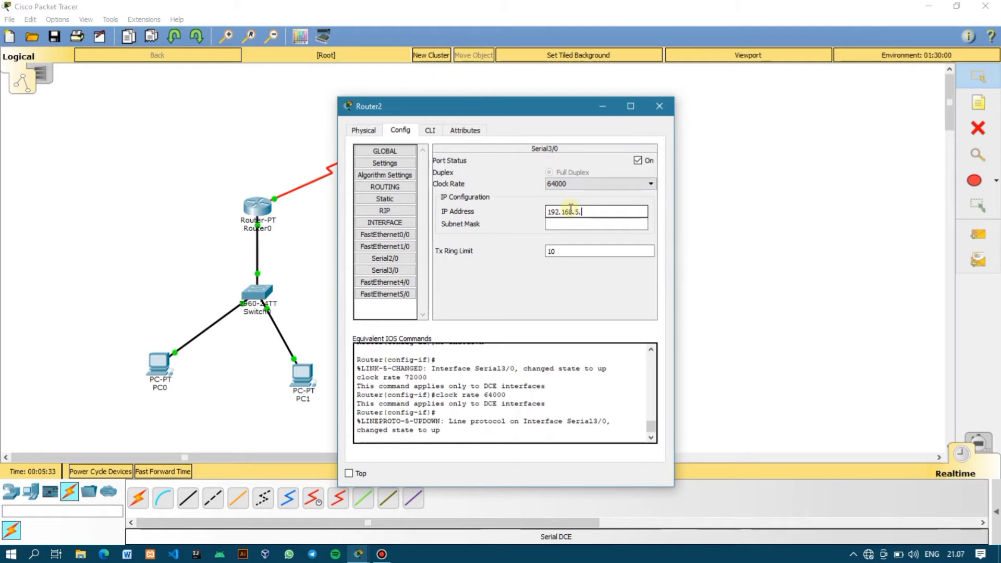
pyautogui.press('Tab')
pyautogui.click(659, 115)
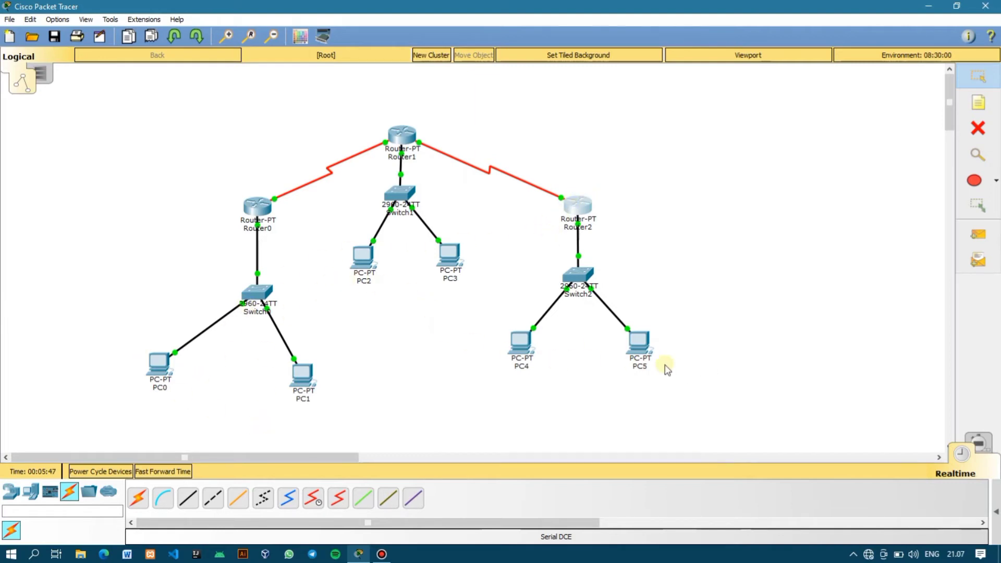
# Open PC0's IP configuration and assign it the static IP address 192.168.1.2.
pyautogui.click(159, 365)
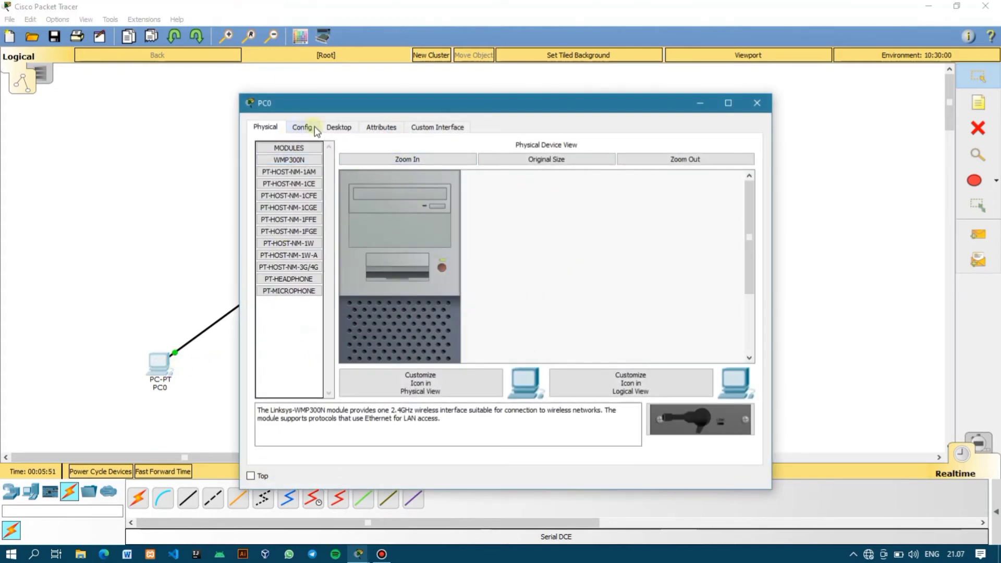
pyautogui.click(337, 127)
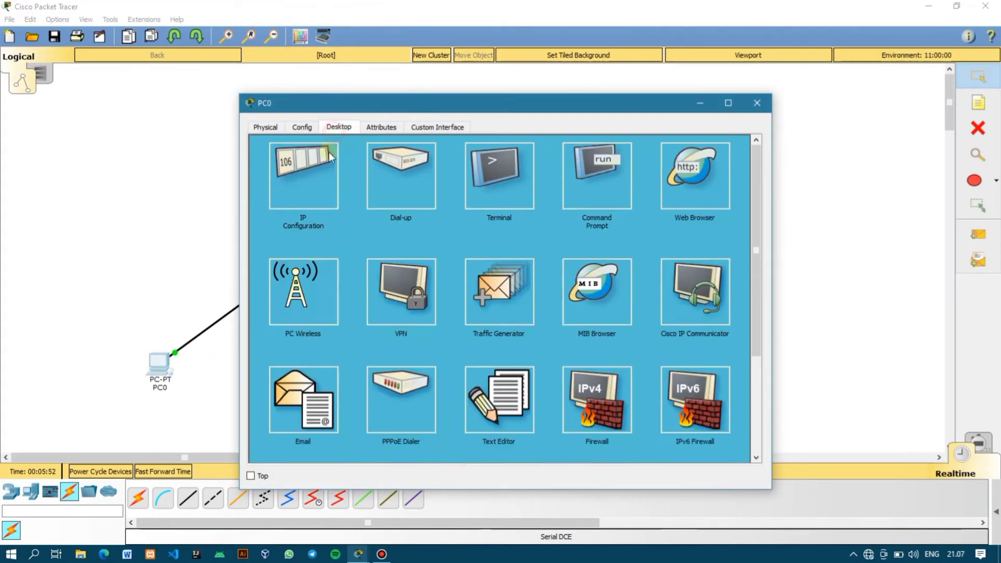
pyautogui.click(271, 190)
pyautogui.click(459, 200)
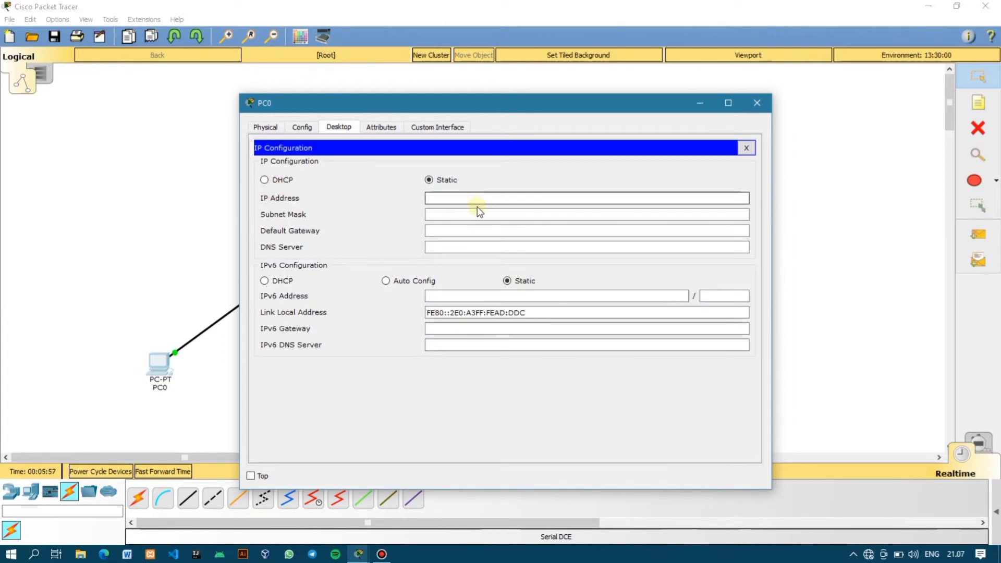
pyautogui.write('192.168.1.1')
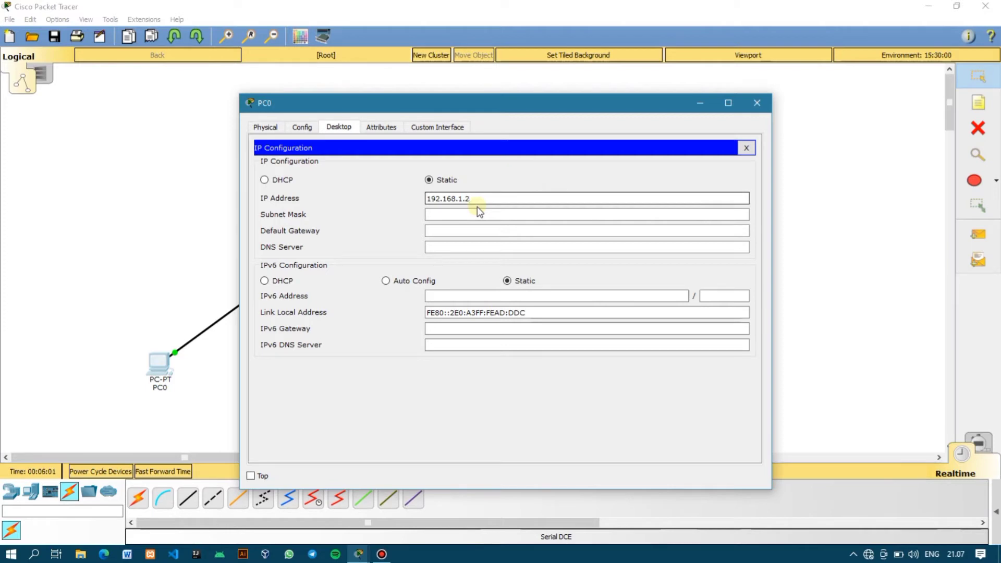
# Set PC0's subnet mask to 255.255.255.0 and default gateway to 192.168.1.1, and close its settings.
pyautogui.click(468, 229)
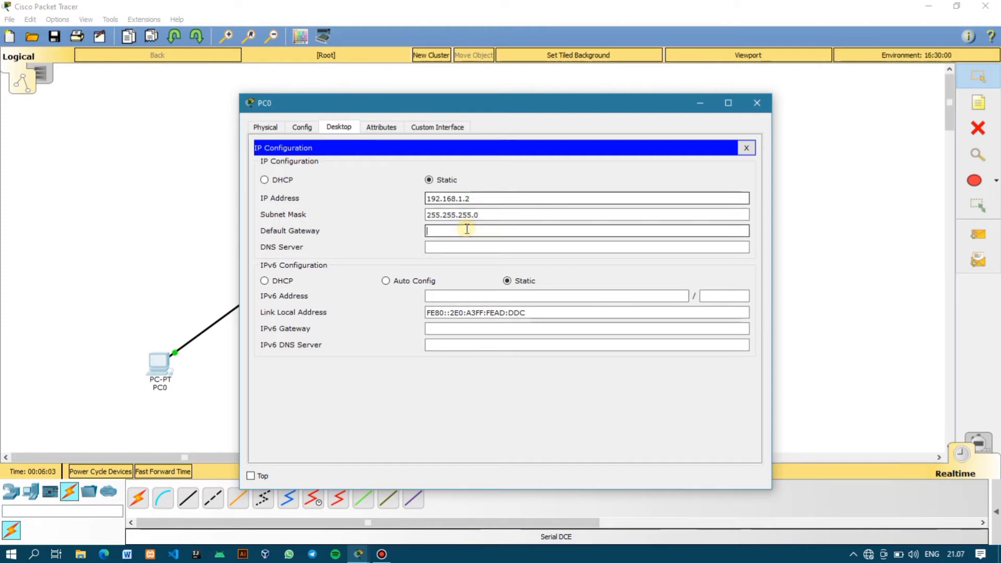
pyautogui.write('192.168.1.1')
pyautogui.moveTo(524, 102); pyautogui.dragTo(656, 101)
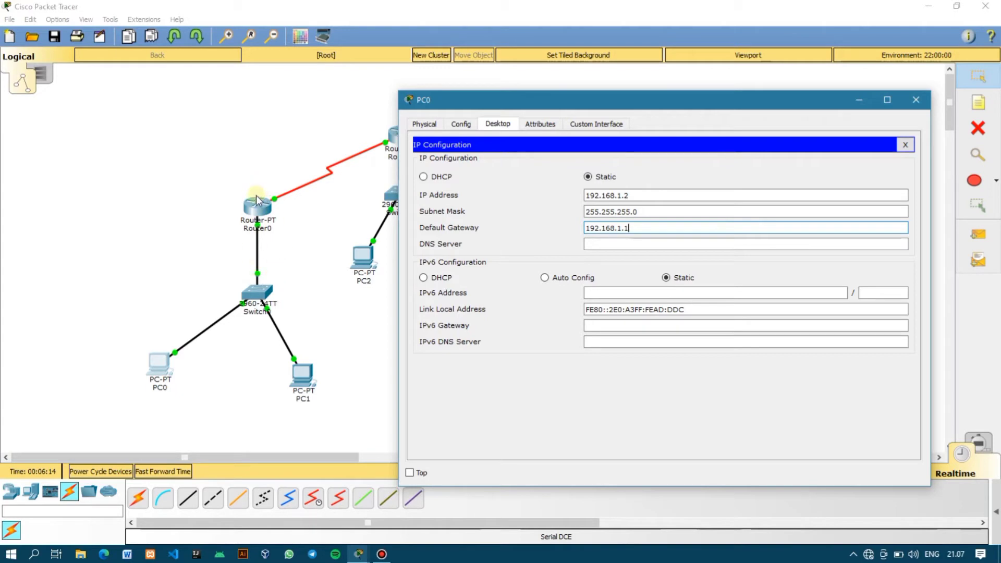
pyautogui.moveTo(662, 99); pyautogui.dragTo(569, 95)
pyautogui.click(824, 96)
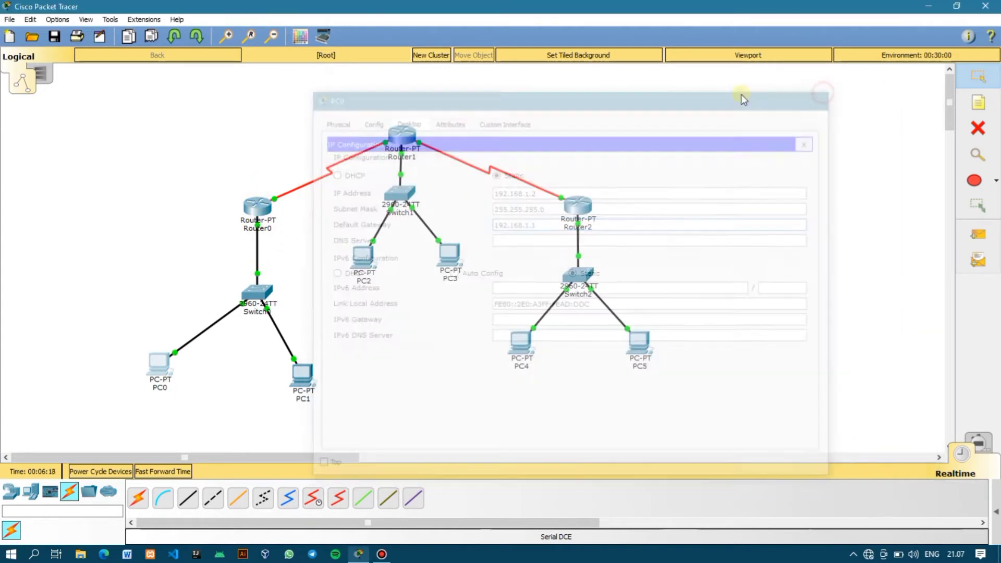
# Open PC1's IP configuration and assign it the static IP address 192.168.1.3.
pyautogui.click(308, 376)
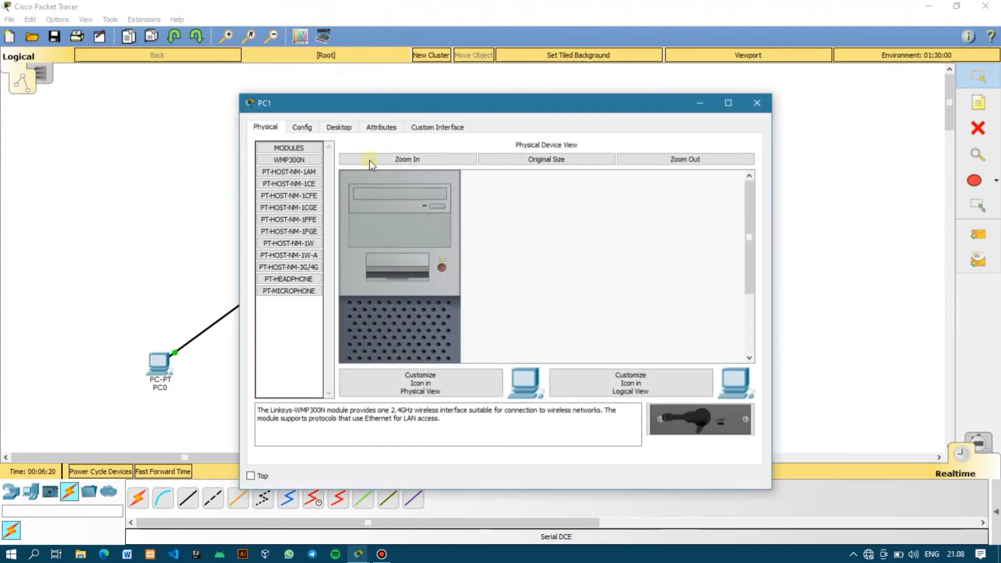
pyautogui.click(303, 128)
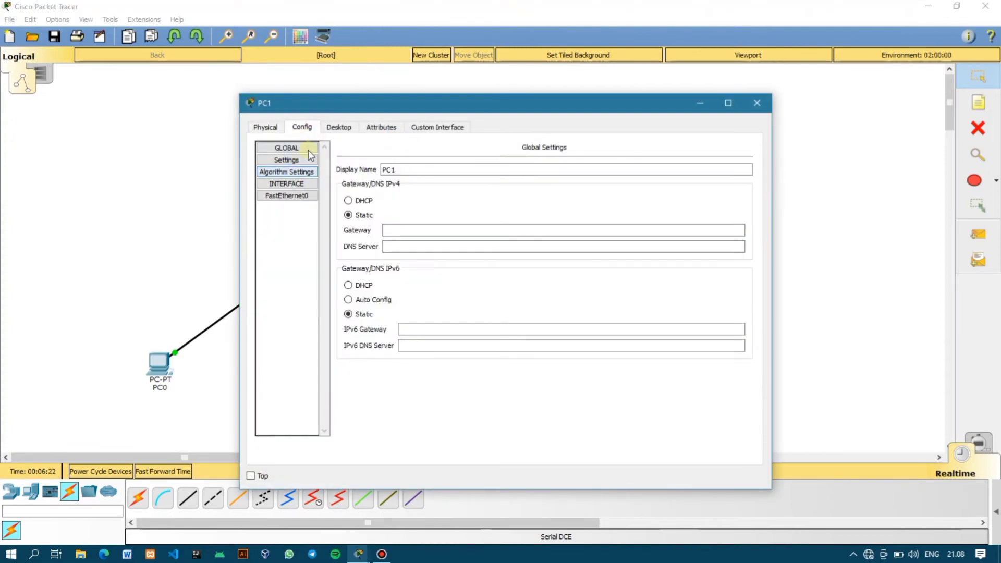
pyautogui.click(336, 128)
pyautogui.click(301, 164)
pyautogui.click(455, 196)
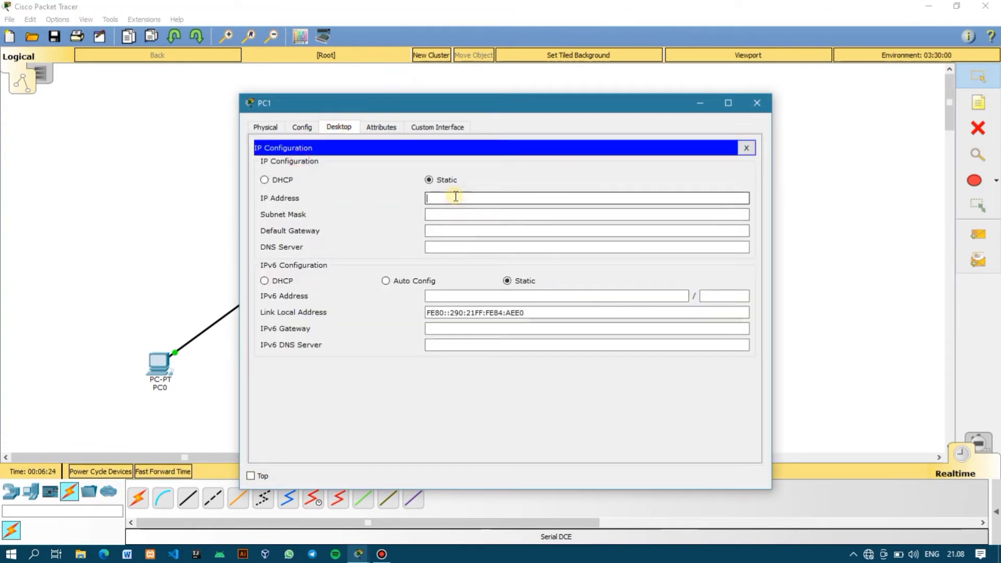
pyautogui.write('192.168.1.1')
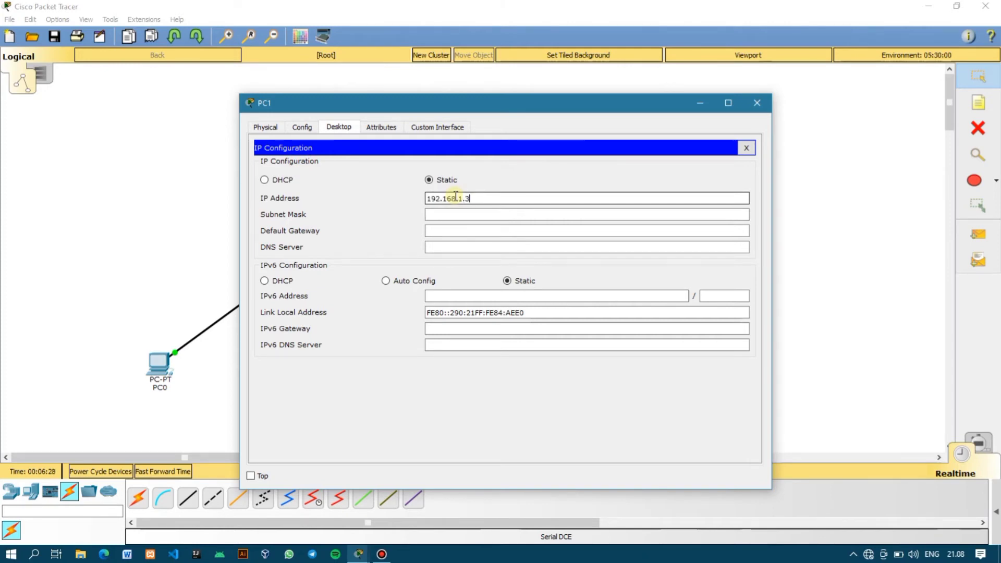
# Set PC1's subnet mask to 255.255.255.0 and default gateway to 192.168.1.1, and close its settings.
pyautogui.click(456, 216)
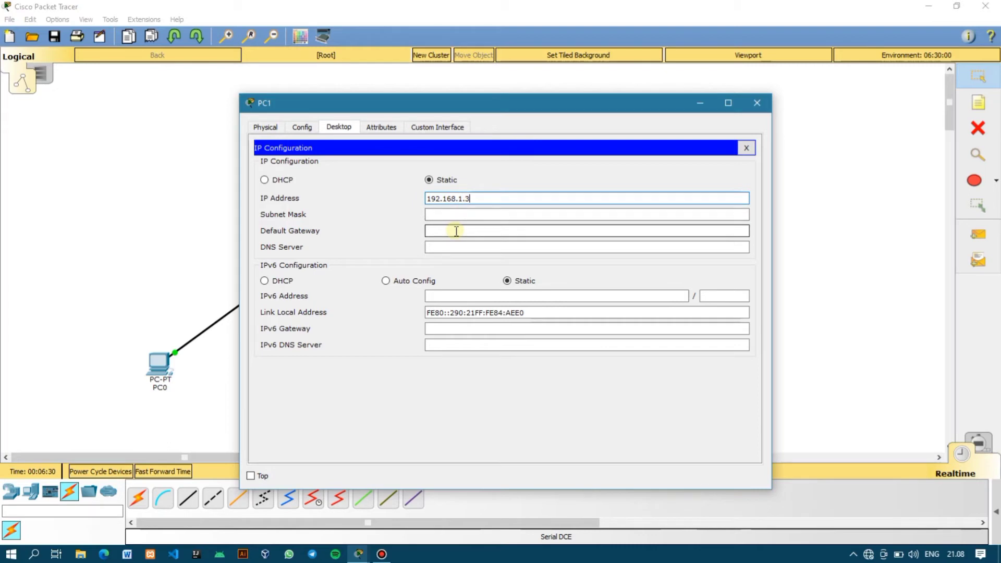
pyautogui.click(462, 232)
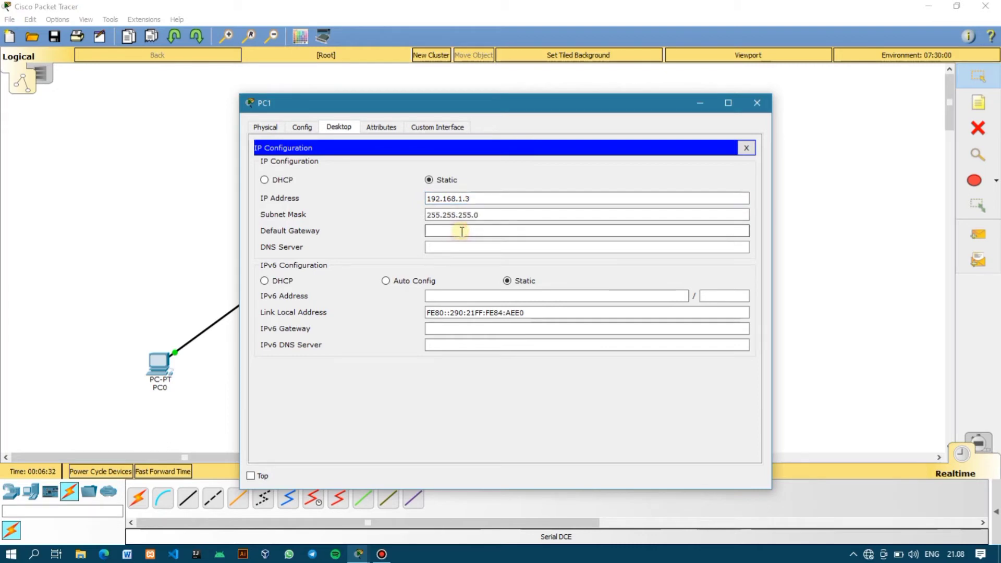
pyautogui.write('192.168.1.1')
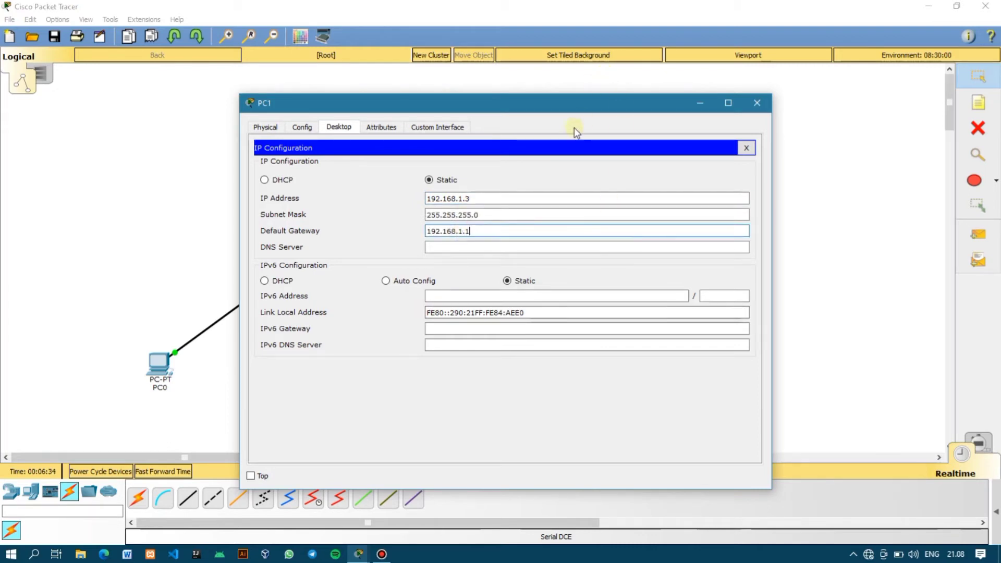
pyautogui.moveTo(573, 103); pyautogui.dragTo(714, 100)
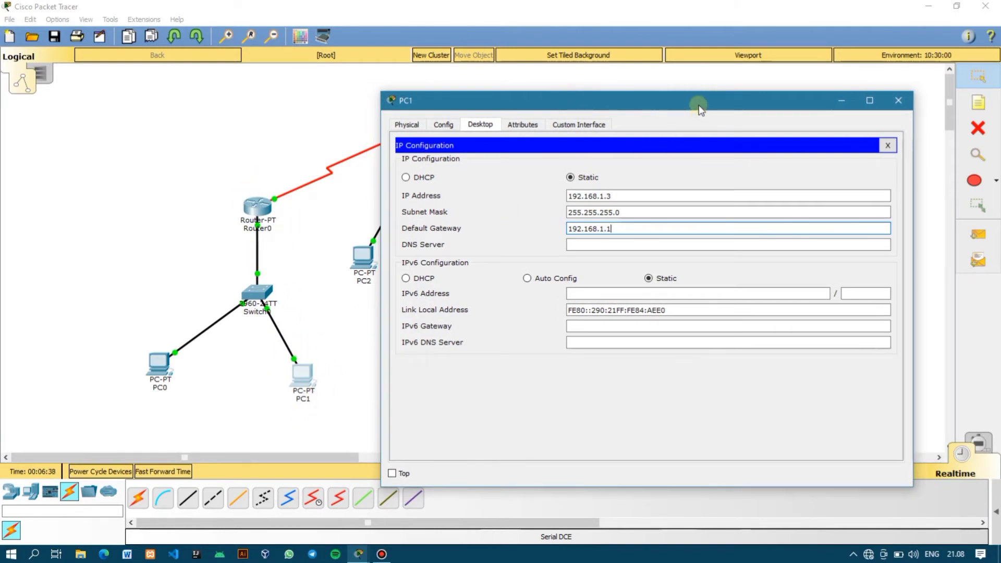
pyautogui.moveTo(700, 104); pyautogui.dragTo(622, 99)
pyautogui.click(829, 95)
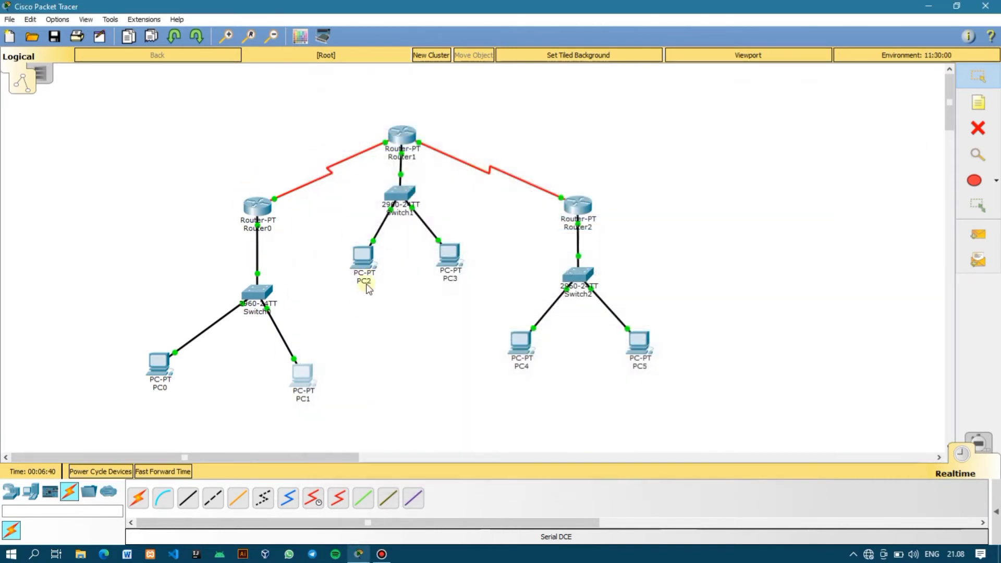
# Open PC2's IP configuration and assign it the static IP address 192.168.2.2.
pyautogui.click(359, 261)
pyautogui.click(338, 127)
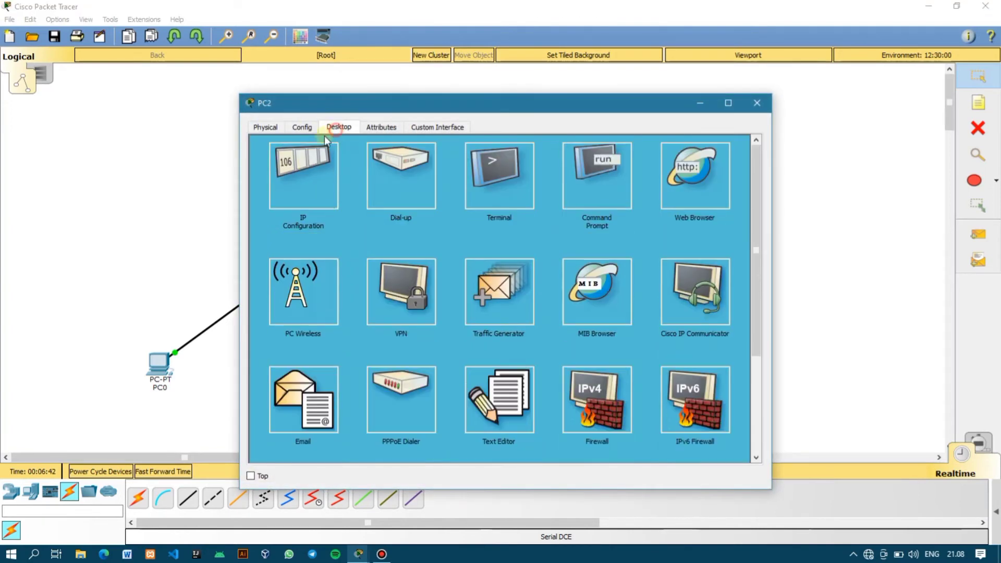
pyautogui.click(313, 172)
pyautogui.click(468, 198)
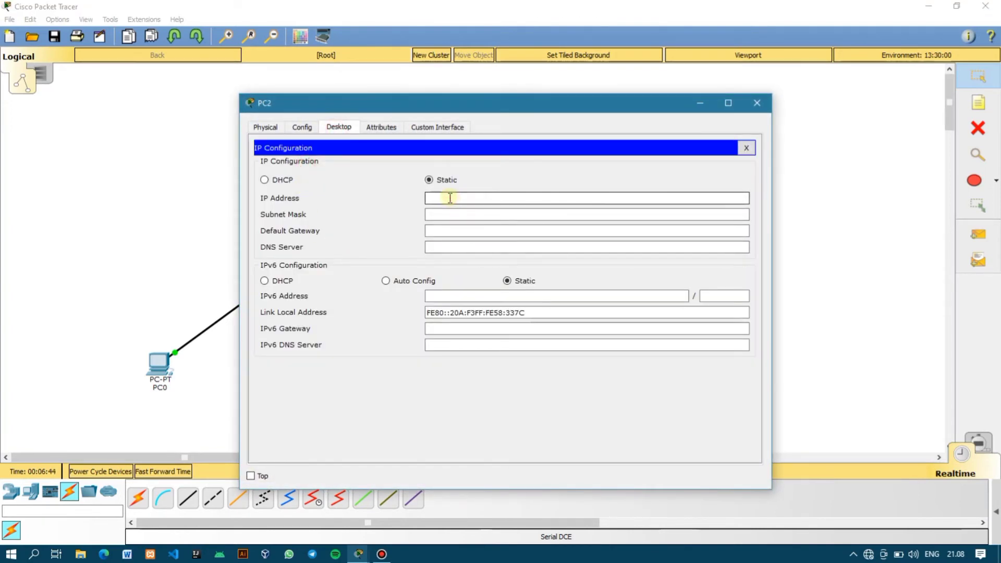
pyautogui.write('192.168.1.1')
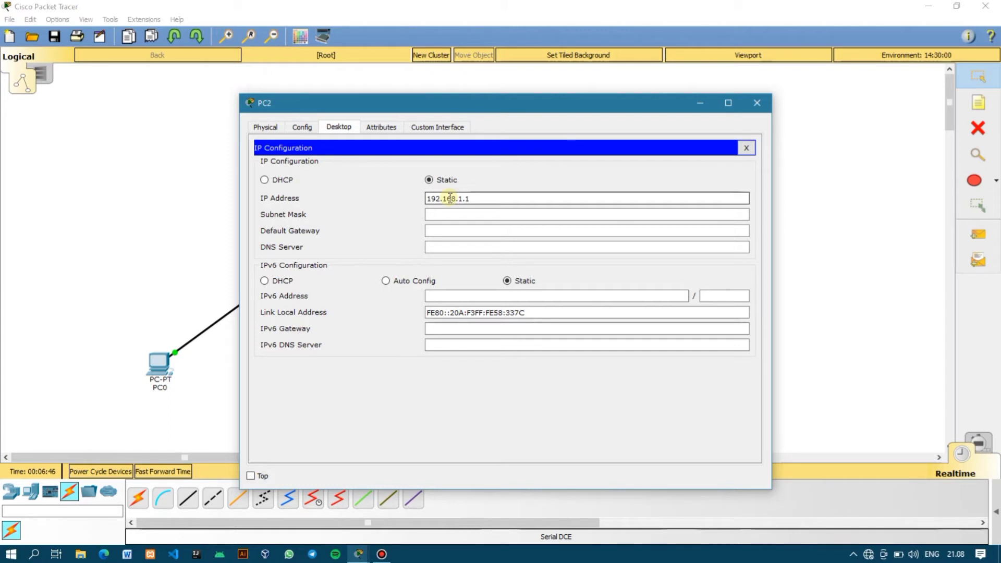
pyautogui.press('Left')
pyautogui.press('Left')
pyautogui.press('BackSpace')
pyautogui.write('2.')
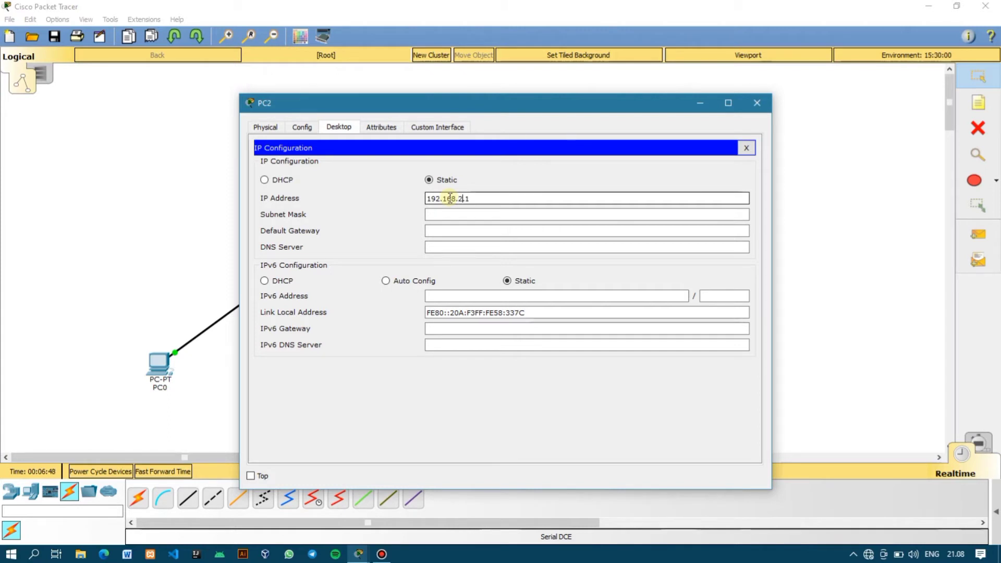
pyautogui.write('2')
# Set PC2's subnet mask to 255.255.255.0 and default gateway to 192.168.2.1, and close its settings.
pyautogui.click(435, 230)
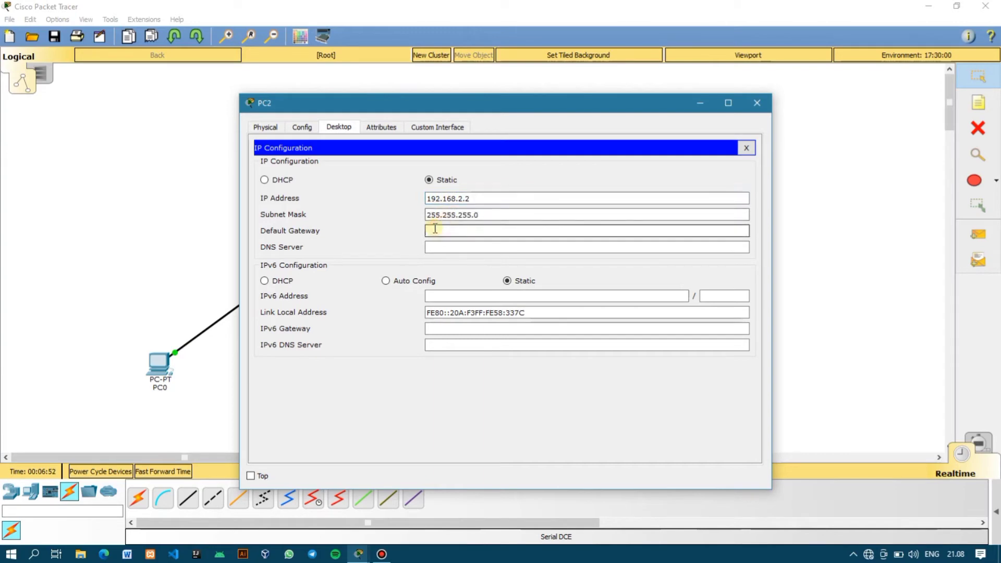
pyautogui.write('192.168.1.1')
pyautogui.press('BackSpace')
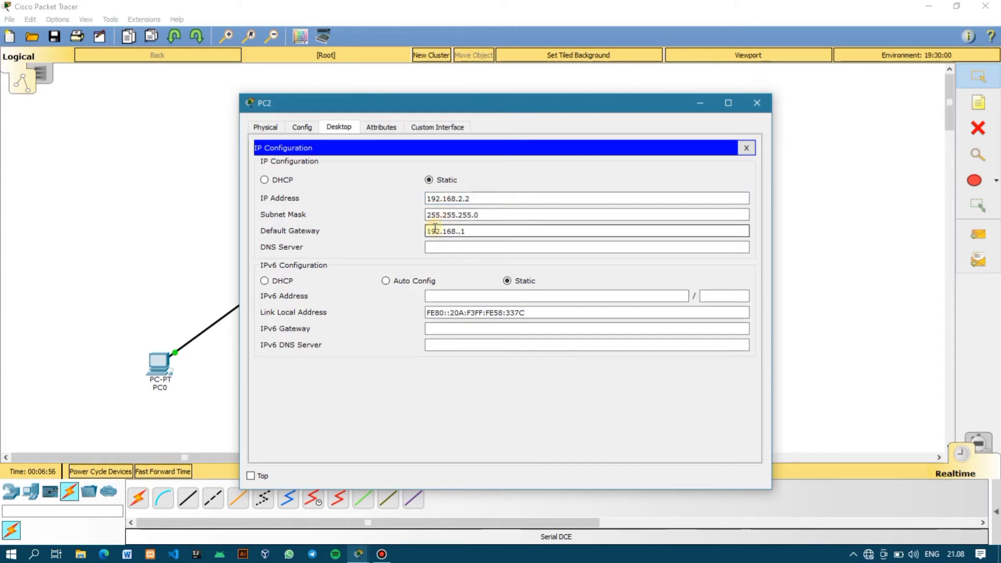
pyautogui.write('2')
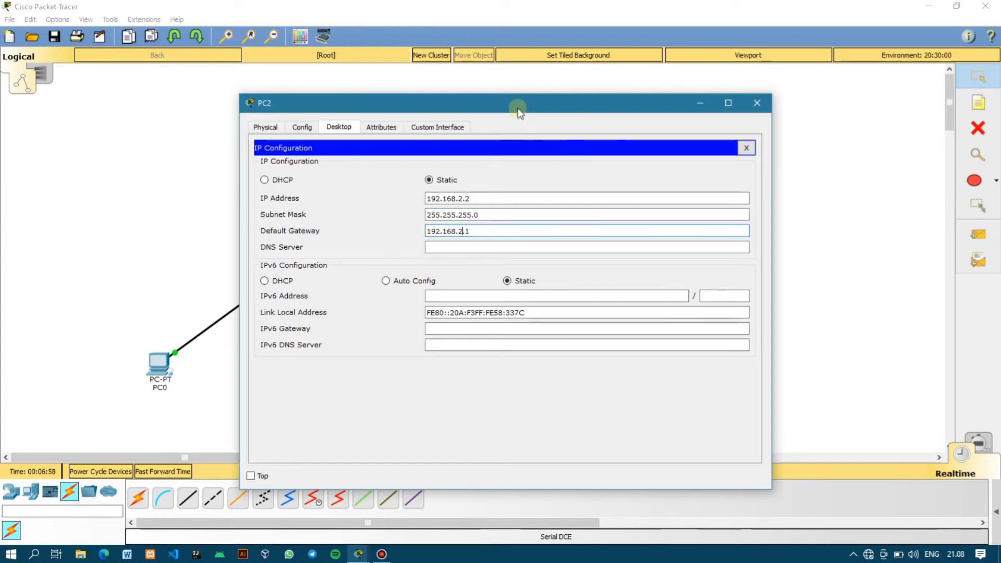
pyautogui.moveTo(518, 108); pyautogui.dragTo(650, 120)
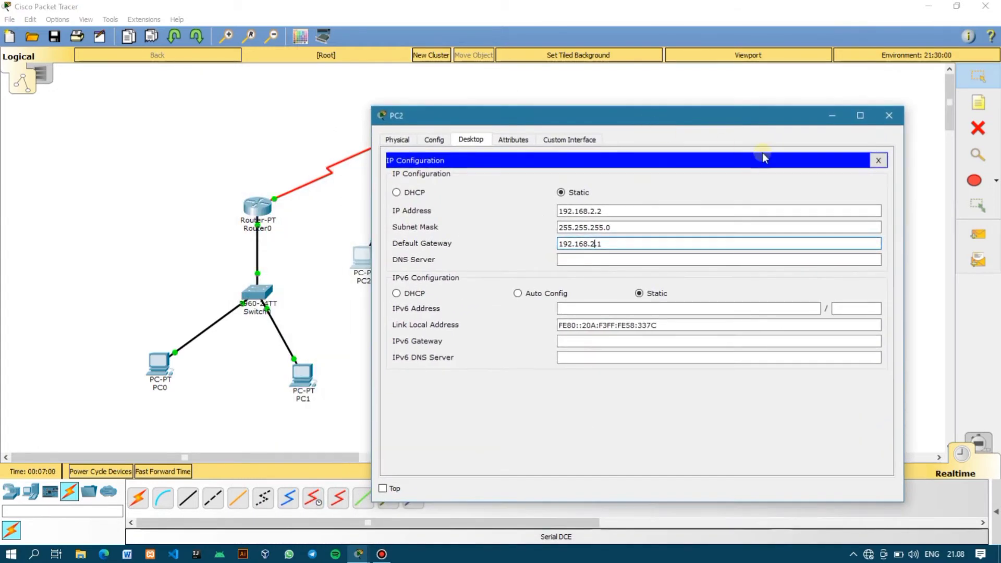
pyautogui.click(889, 115)
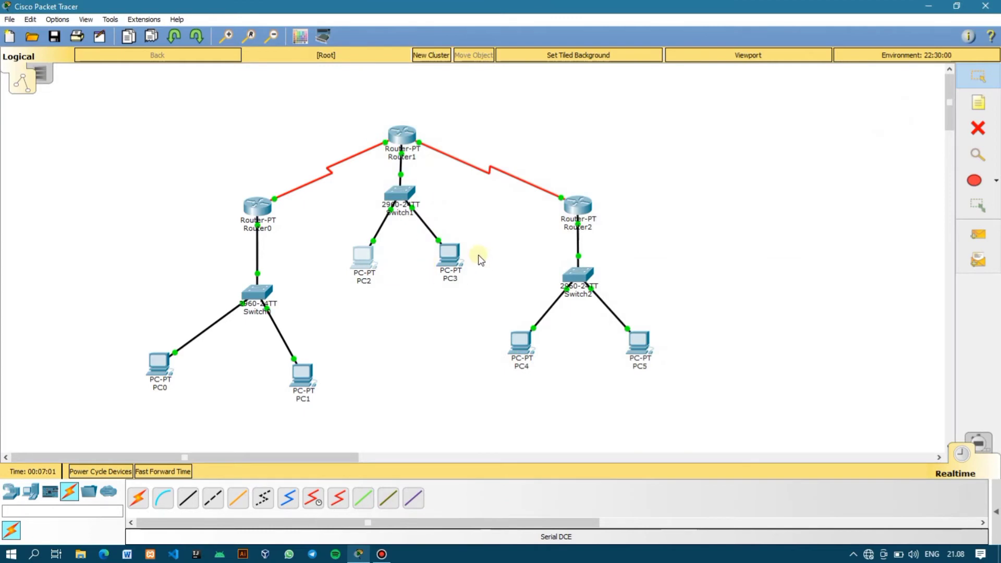
# Open PC3's IP configuration and assign it the static IP address 192.168.2.3.
pyautogui.click(455, 255)
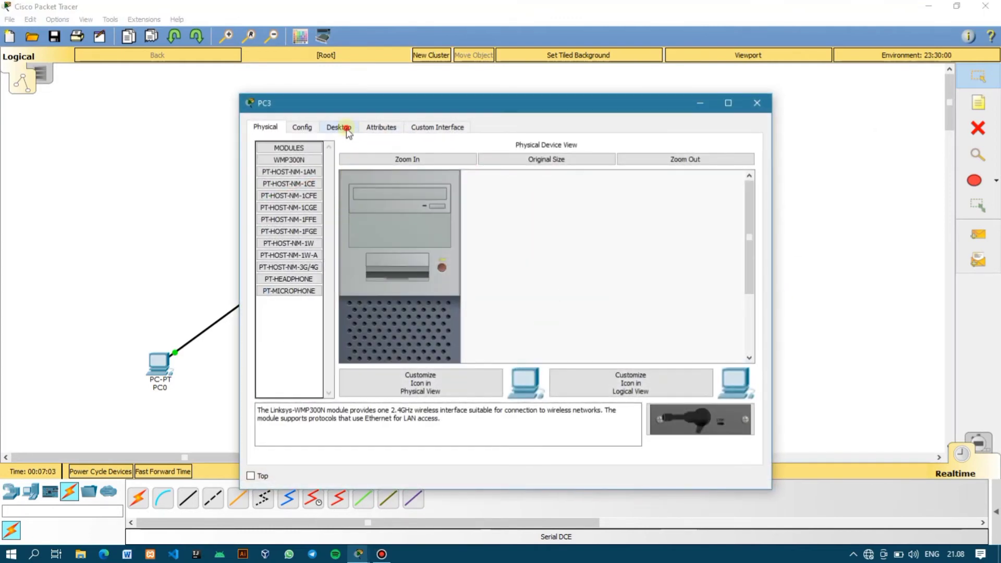
pyautogui.click(339, 127)
pyautogui.click(305, 175)
pyautogui.click(466, 198)
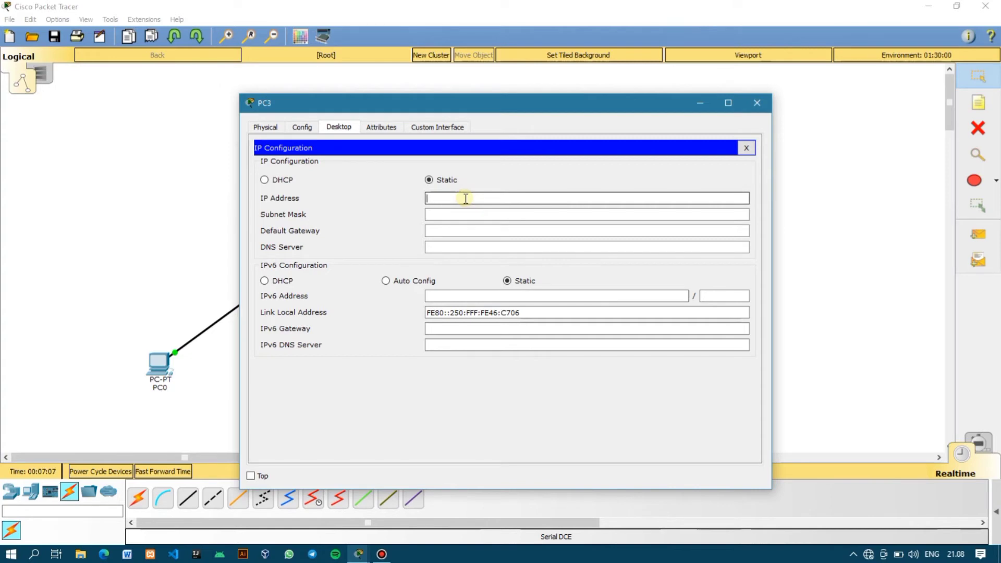
pyautogui.write('192.168.1.1')
pyautogui.press('BackSpace')
pyautogui.write('2')
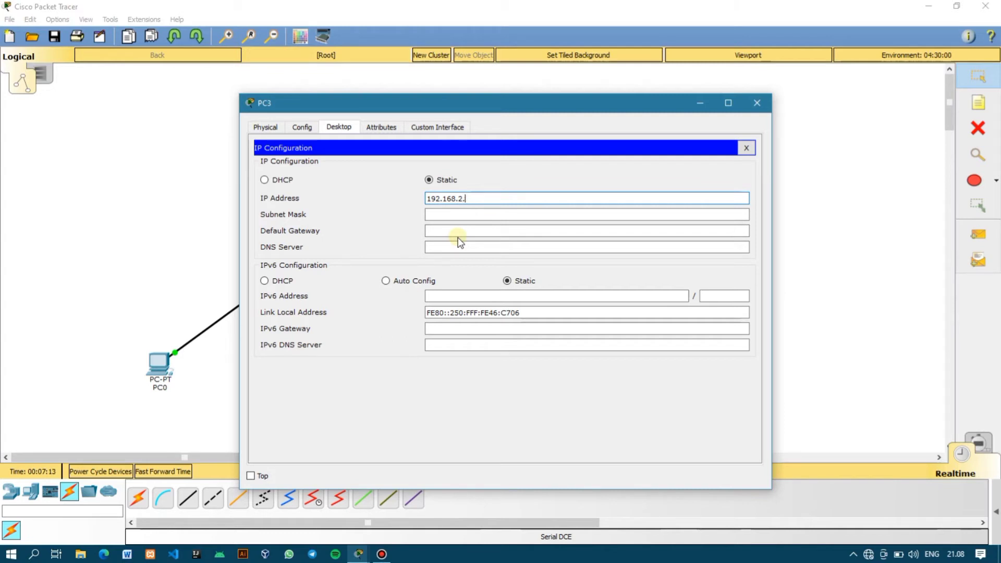
# Set PC3's subnet mask to 255.255.255.0 and default gateway to 192.168.2.1, and close its settings.
pyautogui.click(469, 231)
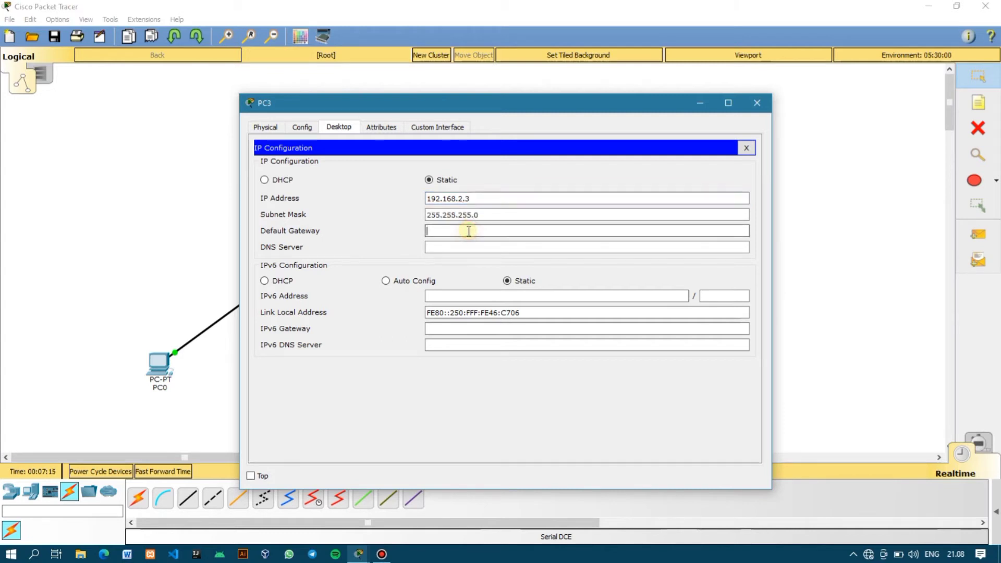
pyautogui.write('192.168.1.1')
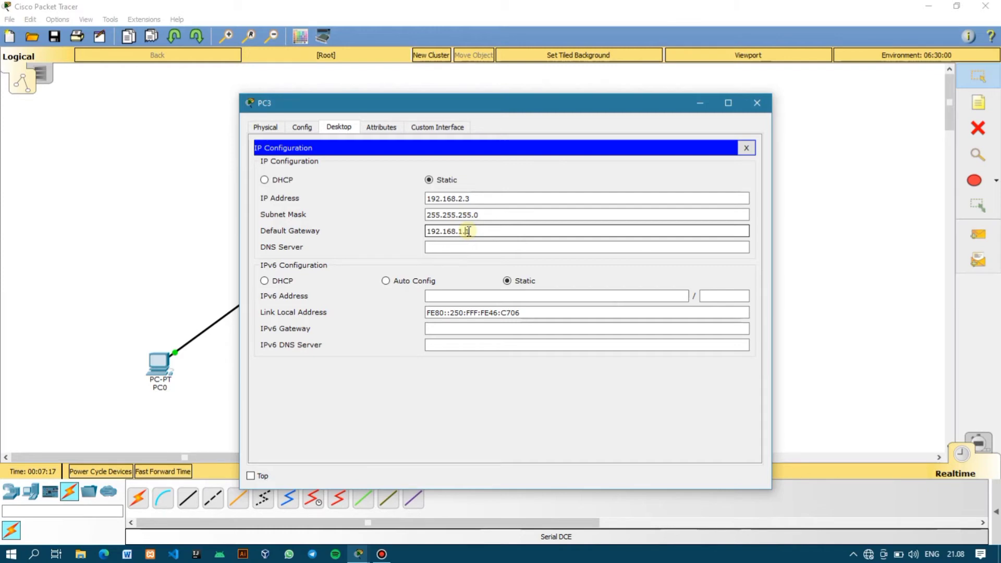
pyautogui.press('BackSpace')
pyautogui.write('2')
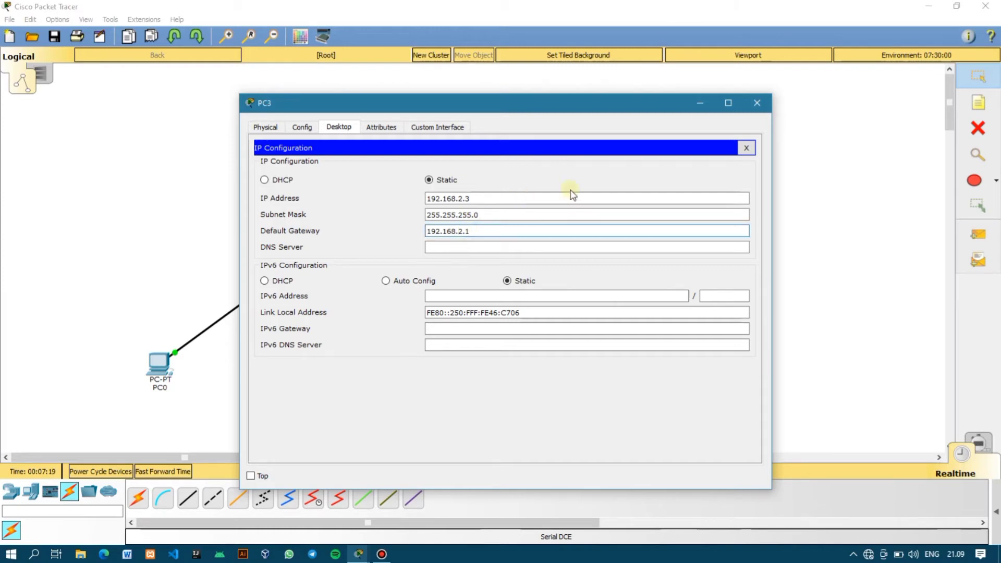
pyautogui.click(757, 103)
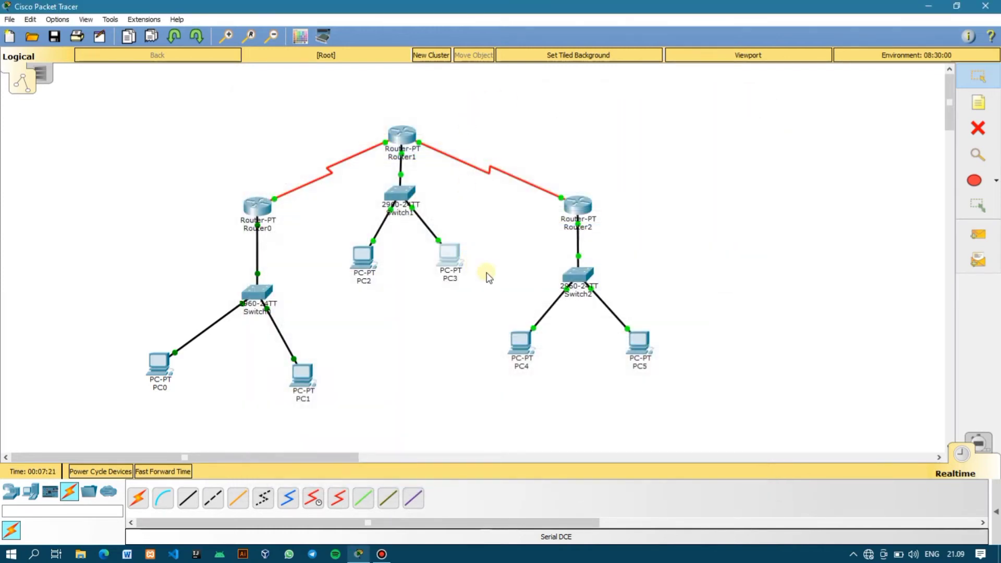
# Open PC4's IP configuration and assign it the static IP address 192.168.3.2.
pyautogui.click(524, 344)
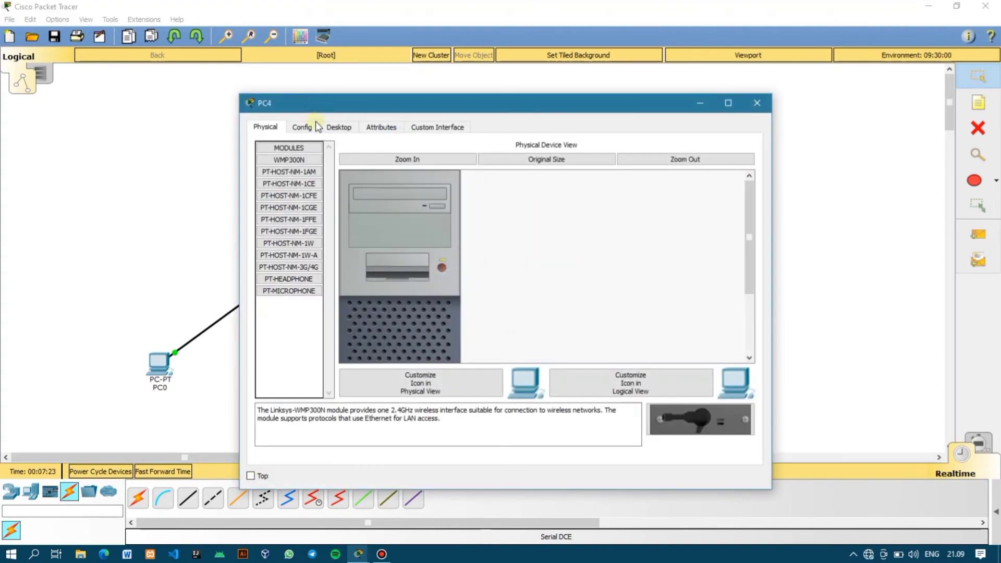
pyautogui.click(328, 128)
pyautogui.click(300, 193)
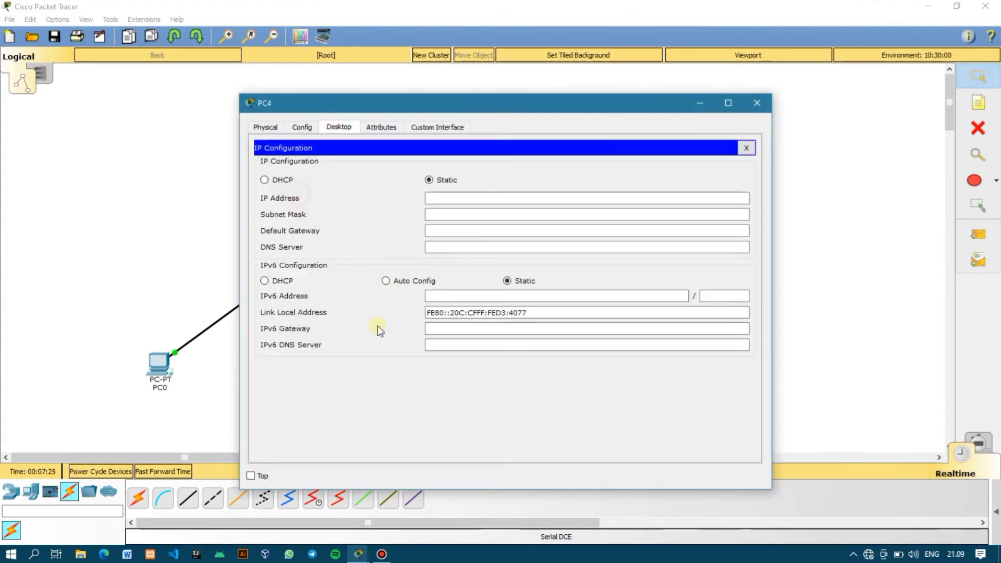
pyautogui.click(462, 199)
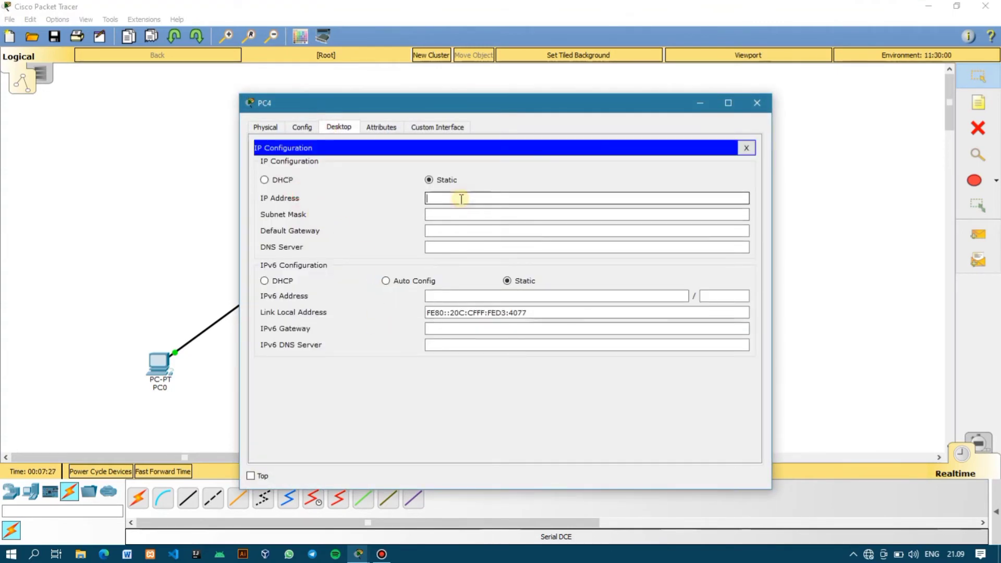
pyautogui.write('192.168.1.1')
pyautogui.click(462, 199)
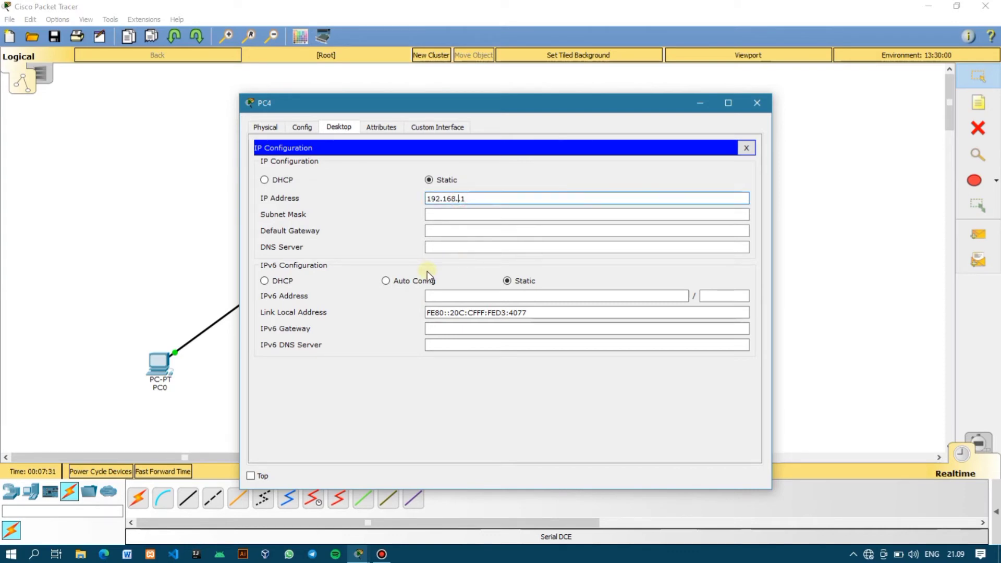
pyautogui.press('Delete')
pyautogui.write('3')
pyautogui.press('Right')
pyautogui.press('Delete')
pyautogui.write('2')
# Set PC4's subnet mask to 255.255.255.0 and default gateway to 192.168.3.1, and close its settings.
pyautogui.click(447, 231)
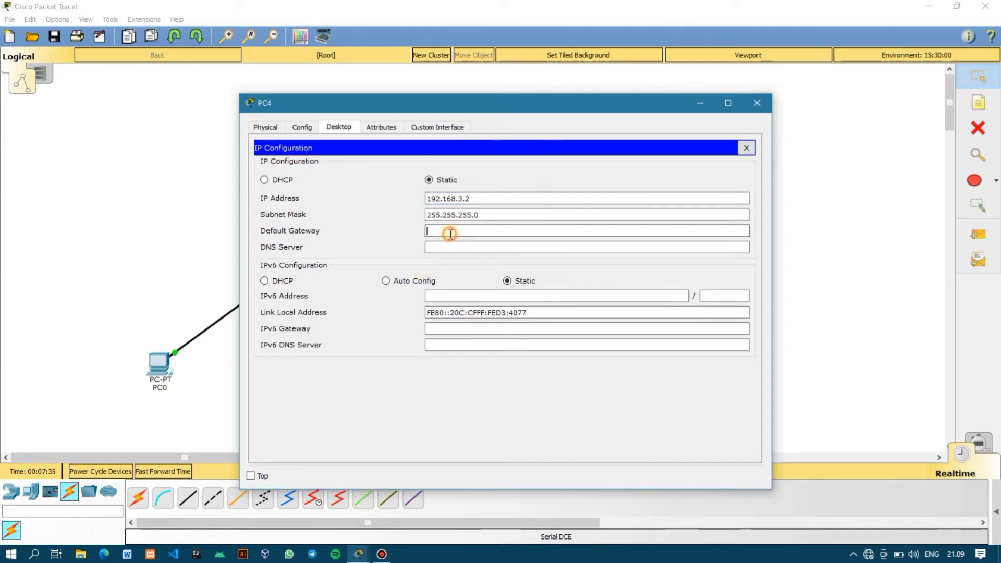
pyautogui.write('192.168.1.1')
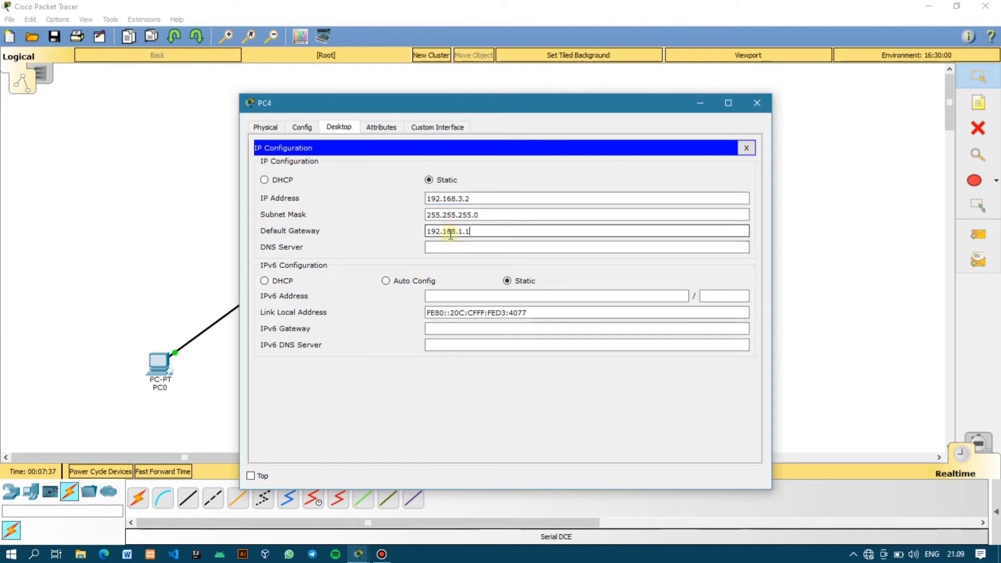
pyautogui.hotkey('shift', 'Left')
pyautogui.write('3')
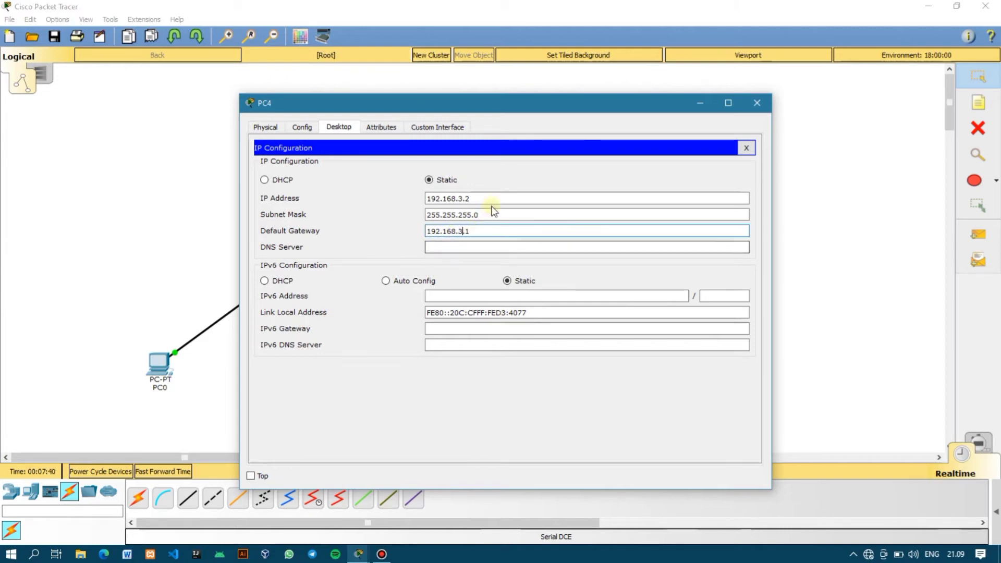
pyautogui.click(757, 102)
# Open PC5's IP configuration and assign it the static IP address 192.168.3.3.
pyautogui.click(639, 341)
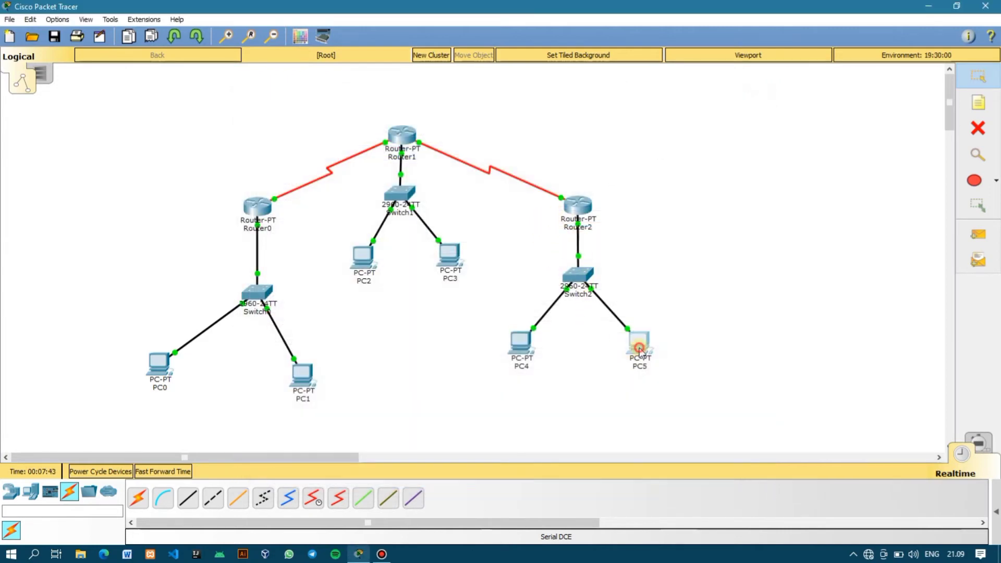
pyautogui.click(339, 128)
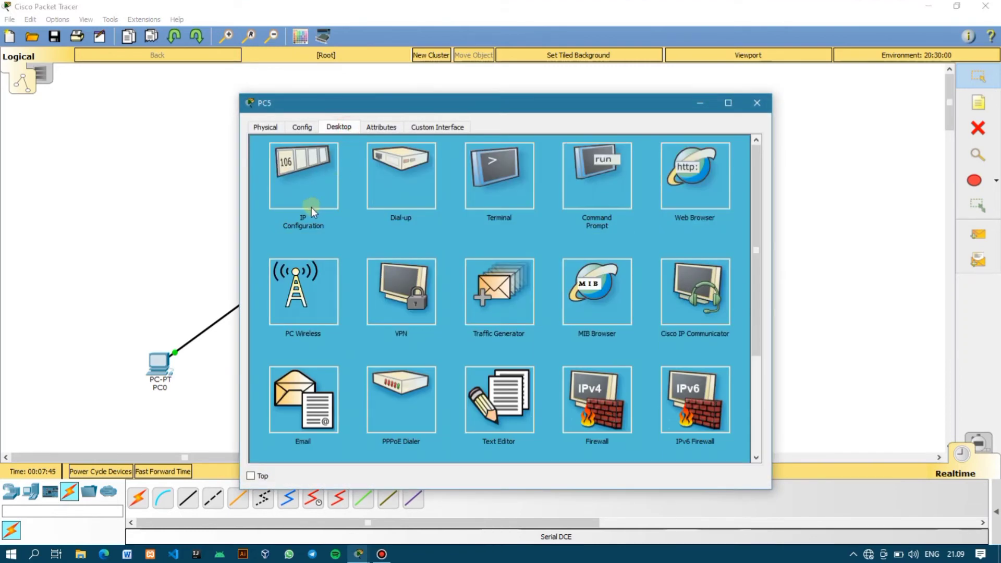
pyautogui.click(312, 207)
pyautogui.click(487, 201)
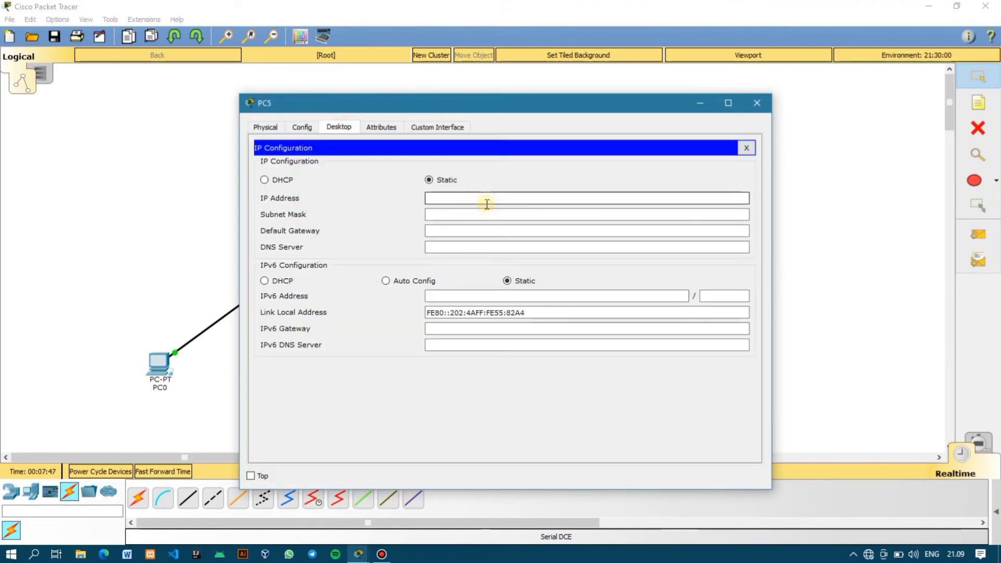
pyautogui.write('192.168.1.1')
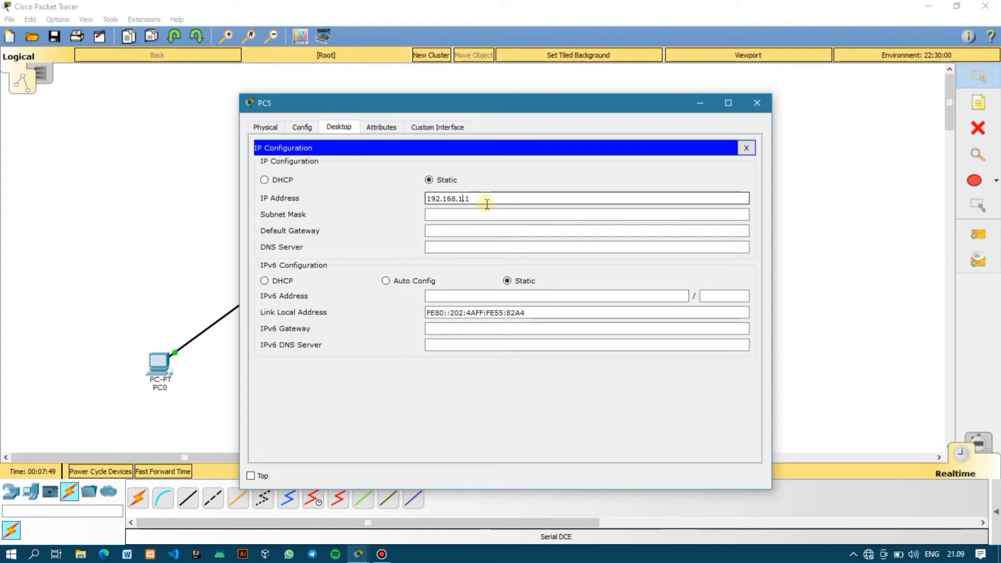
pyautogui.press('BackSpace')
pyautogui.write('3.')
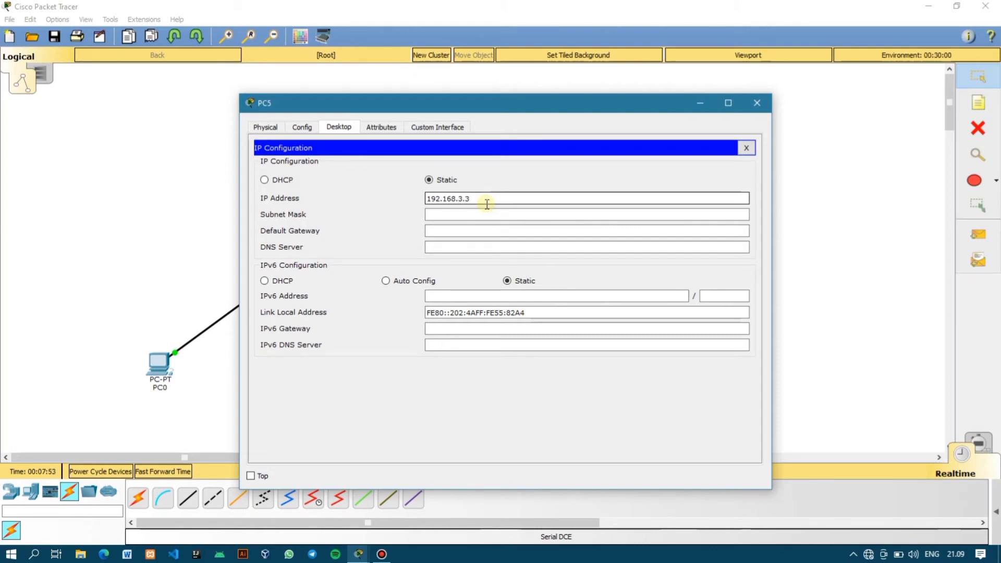
# Set PC5's subnet mask to 255.255.255.0 and default gateway to 192.168.3.1, and close its settings.
pyautogui.click(487, 214)
pyautogui.click(462, 230)
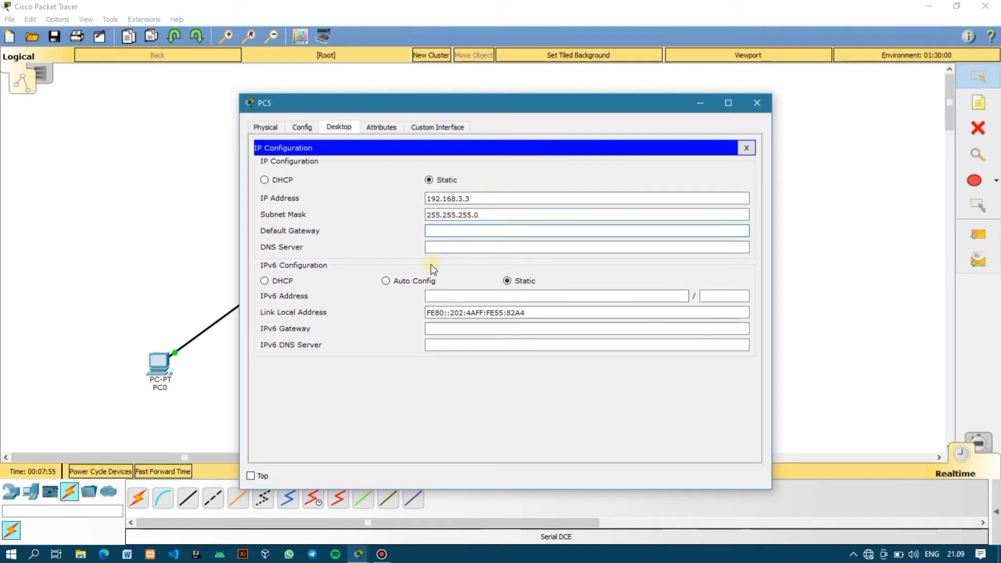
pyautogui.write('192.168.1.1')
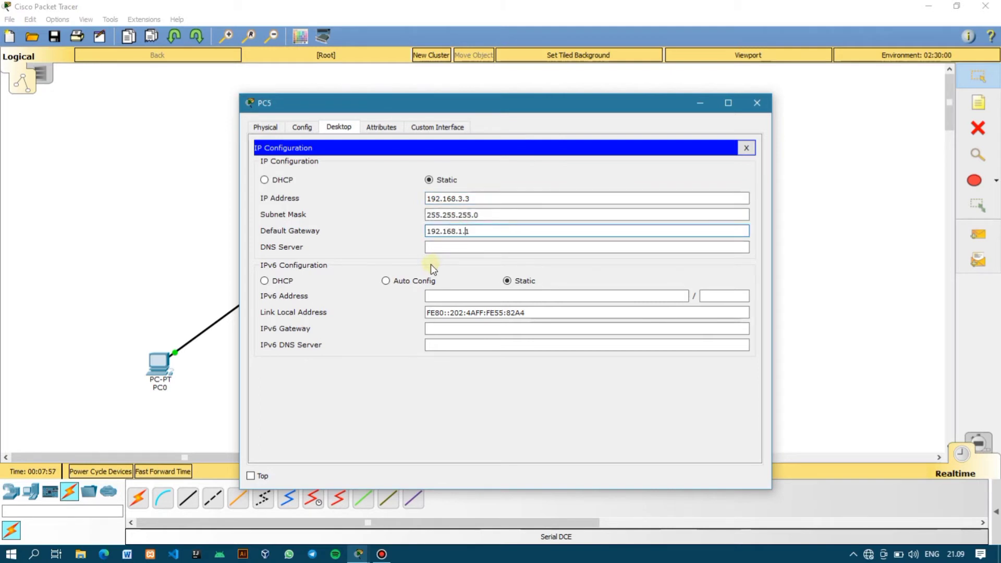
pyautogui.press('BackSpace')
pyautogui.press('BackSpace')
pyautogui.write('3.')
pyautogui.click(758, 101)
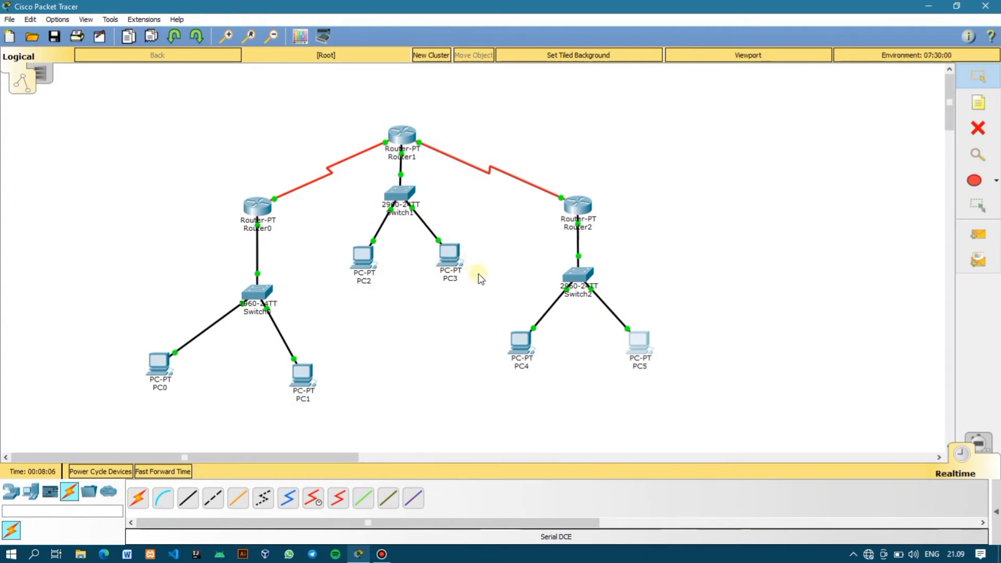
# Open Router0's static routing settings and enter network 192.168.2.1 with mask 255.255.255.0.
pyautogui.click(256, 202)
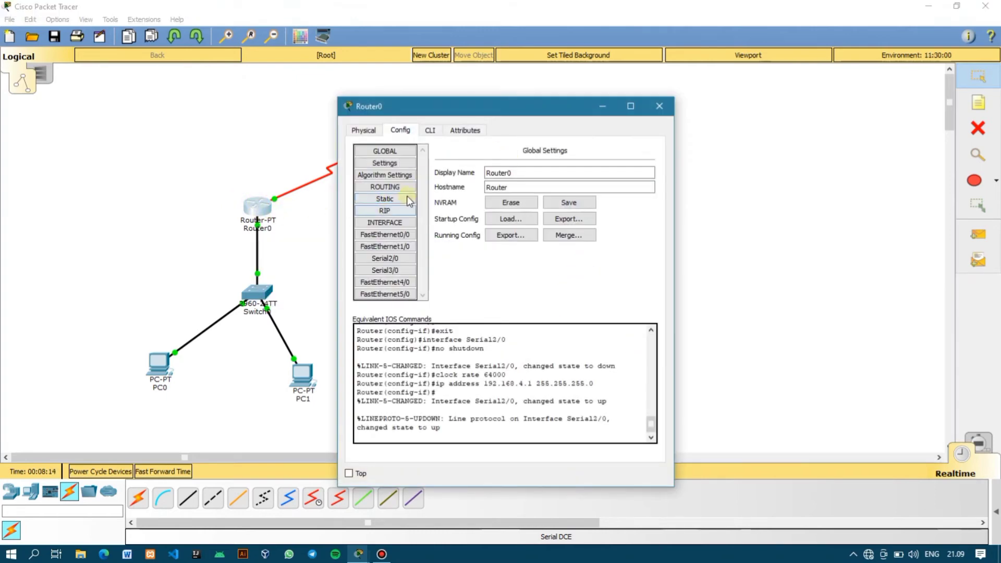
pyautogui.click(391, 199)
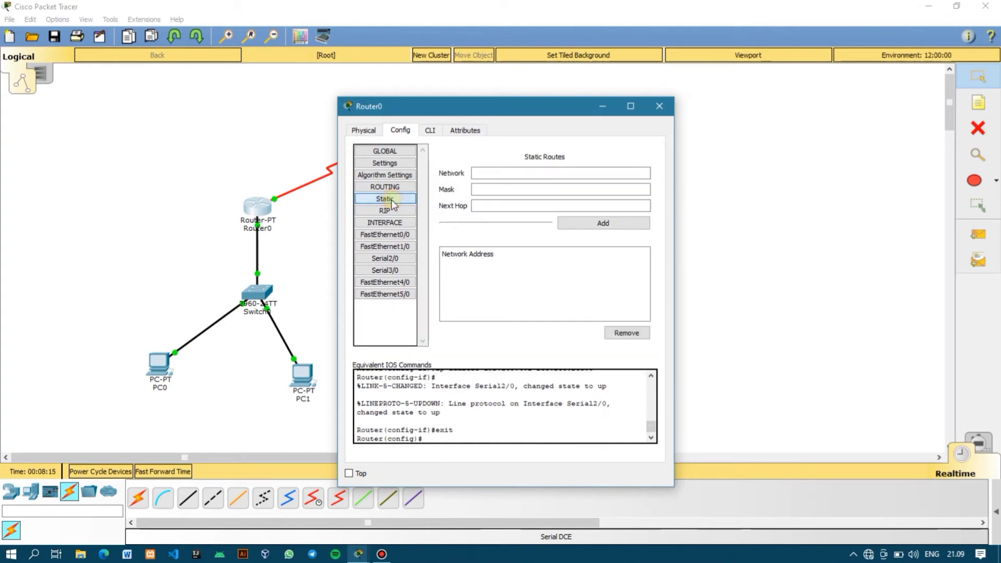
pyautogui.click(507, 174)
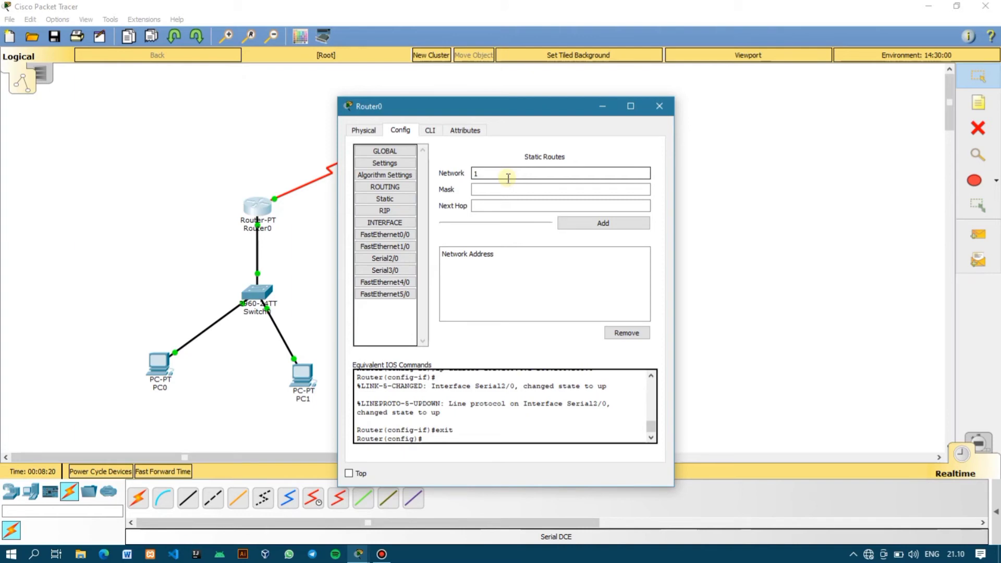
pyautogui.write('192.168.1.1')
pyautogui.press('BackSpace')
pyautogui.write('2.1')
pyautogui.click(498, 190)
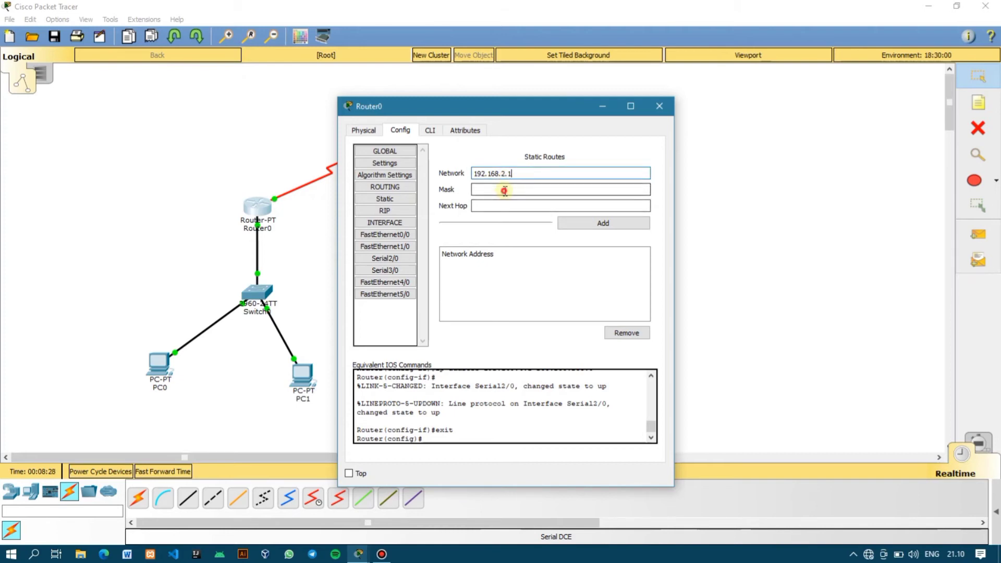
pyautogui.write('255')
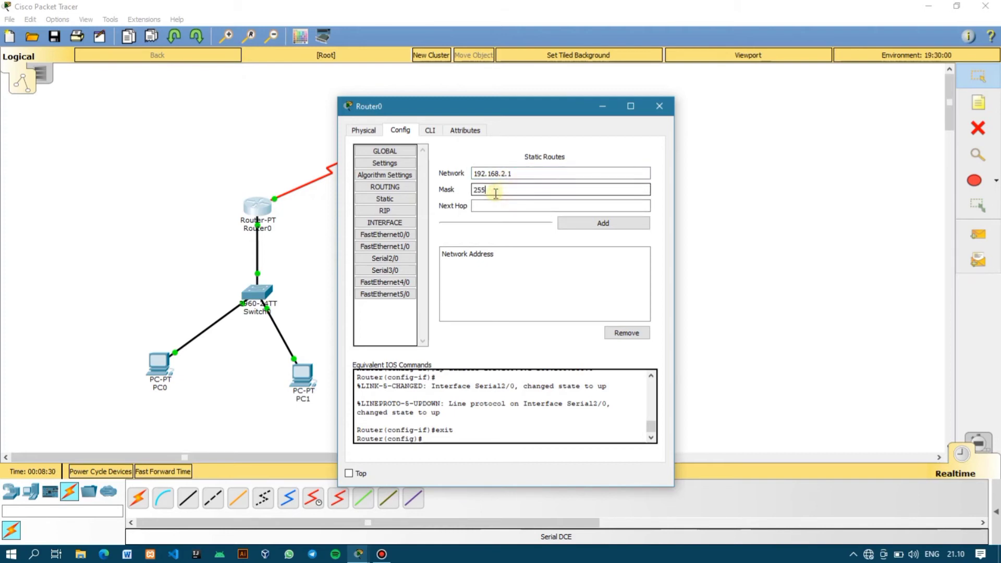
pyautogui.write('.255.255.0')
# Enter 192.168.4.2 as the next hop on Router0 and try to add the static route.
pyautogui.click(480, 205)
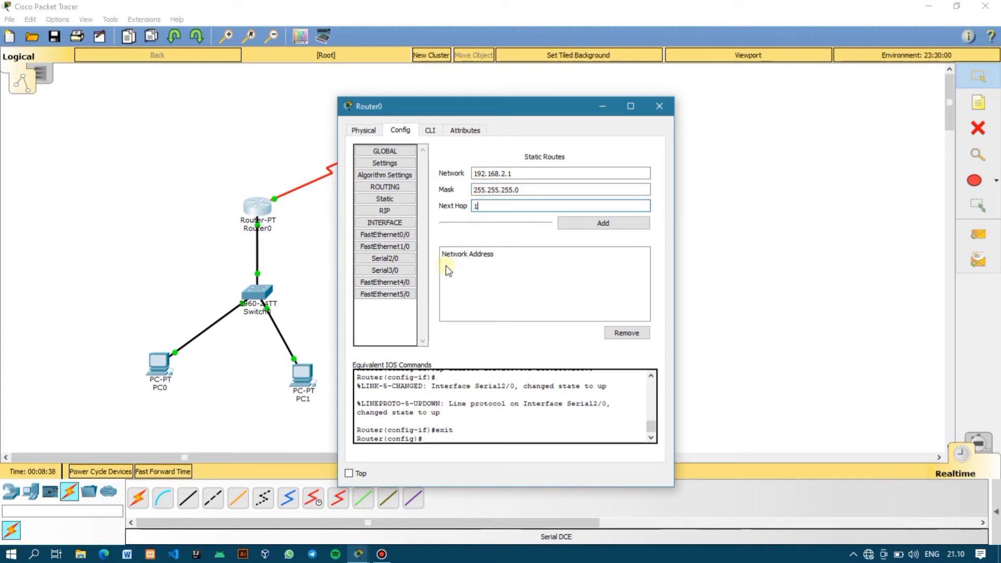
pyautogui.write('192.168.1.1')
pyautogui.press('BackSpace')
pyautogui.press('BackSpace')
pyautogui.press('BackSpace')
pyautogui.write('4.2')
pyautogui.click(606, 221)
pyautogui.click(607, 223)
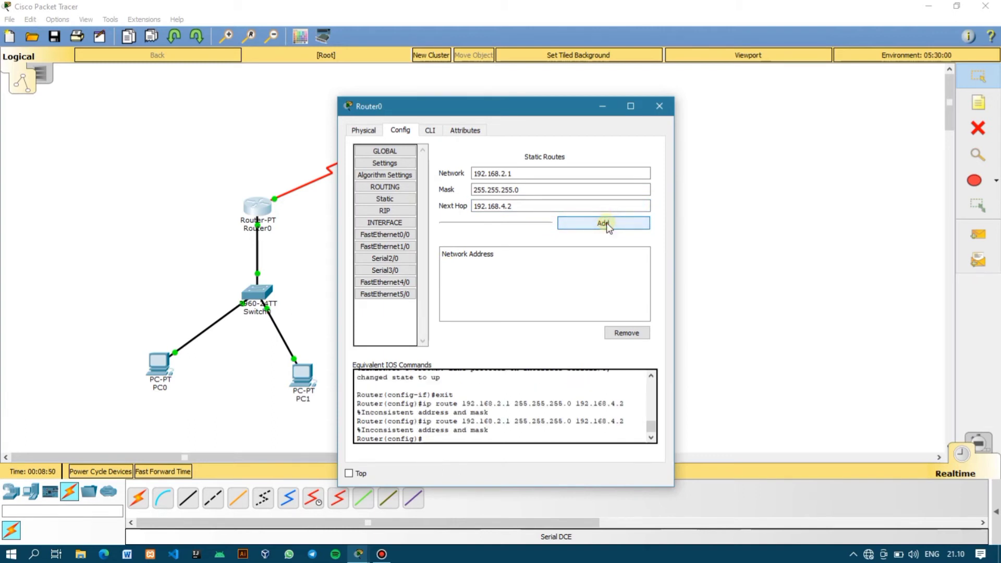
# Correct the route's network address to 192.168.2.0 and add the static route to Router0.
pyautogui.click(537, 172)
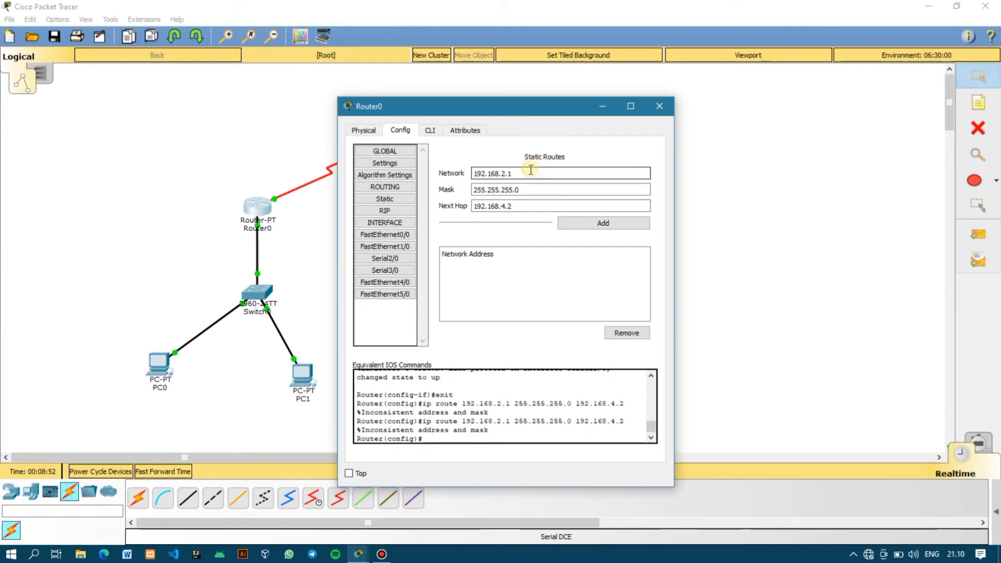
pyautogui.write('0')
pyautogui.click(569, 222)
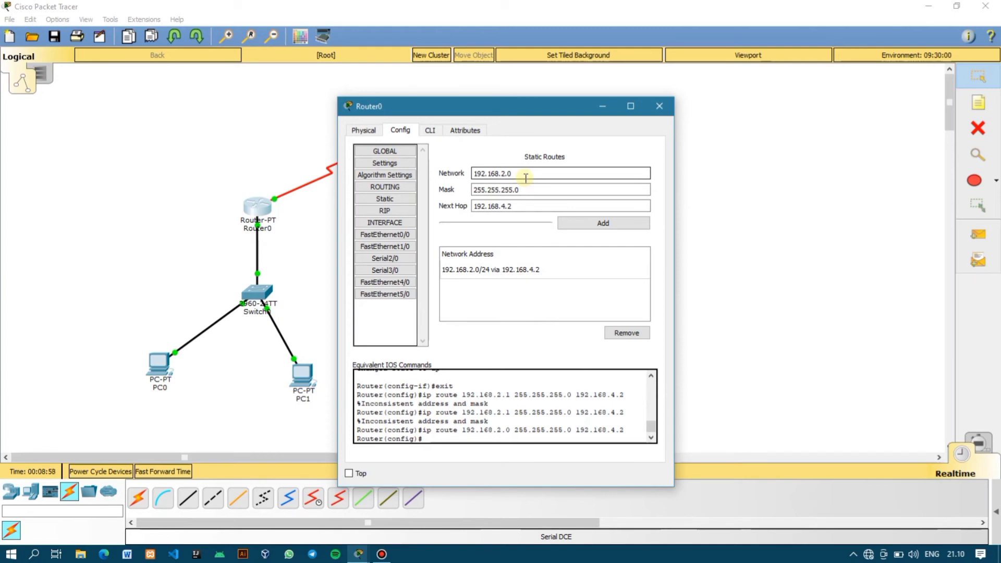
# Add a second static route on Router0 for network 192.168.3.0 via 192.168.4.2, and close its settings.
pyautogui.click(504, 175)
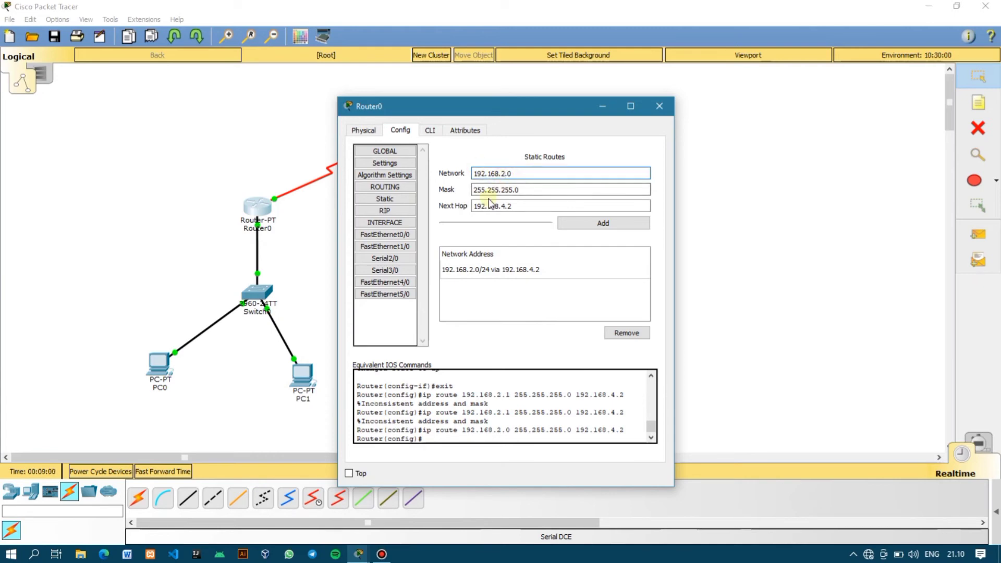
pyautogui.press('BackSpace')
pyautogui.write('3')
pyautogui.click(585, 224)
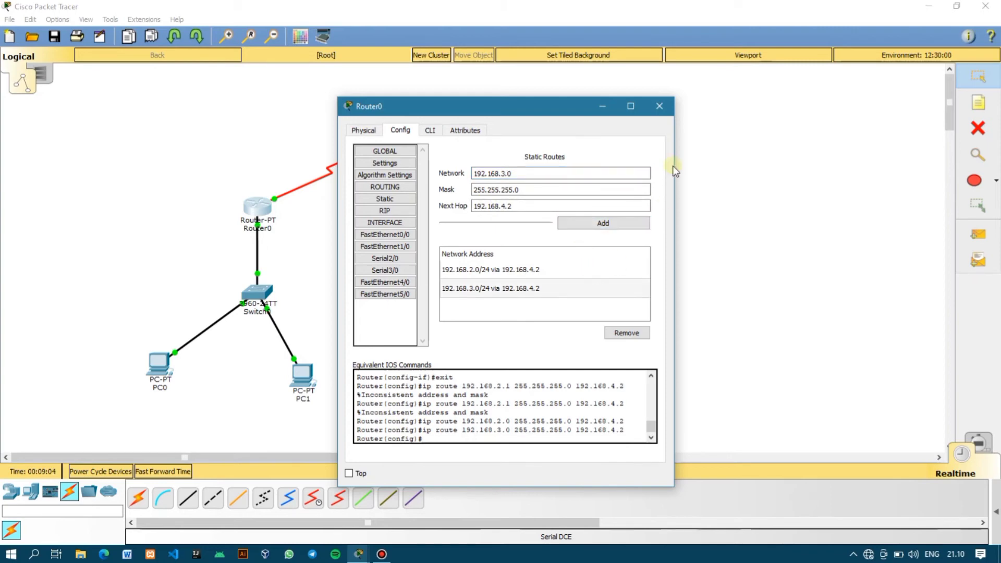
pyautogui.click(661, 106)
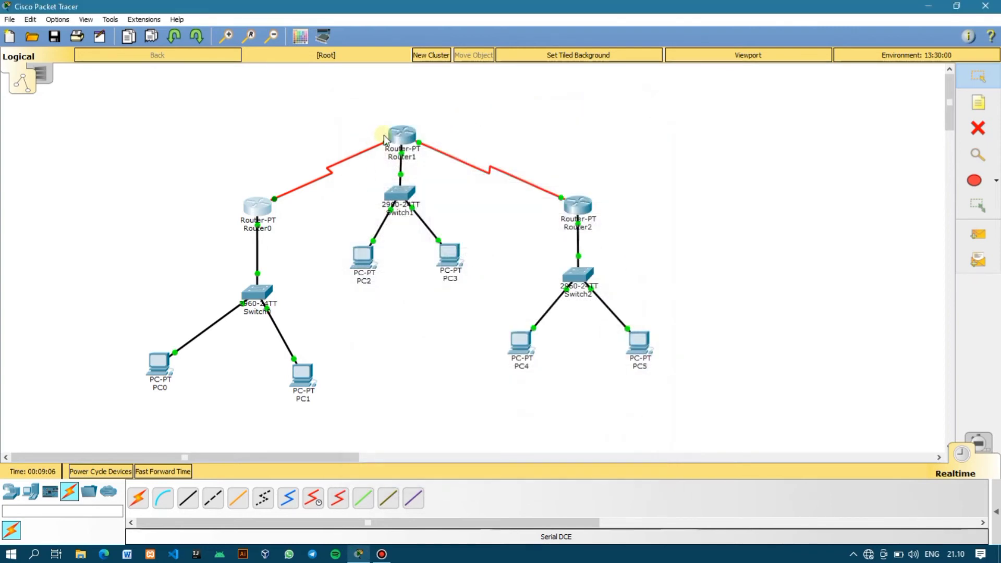
# Open Router1's static routing settings and enter network 192.168.1.0 with mask 255.255.255.0.
pyautogui.click(403, 135)
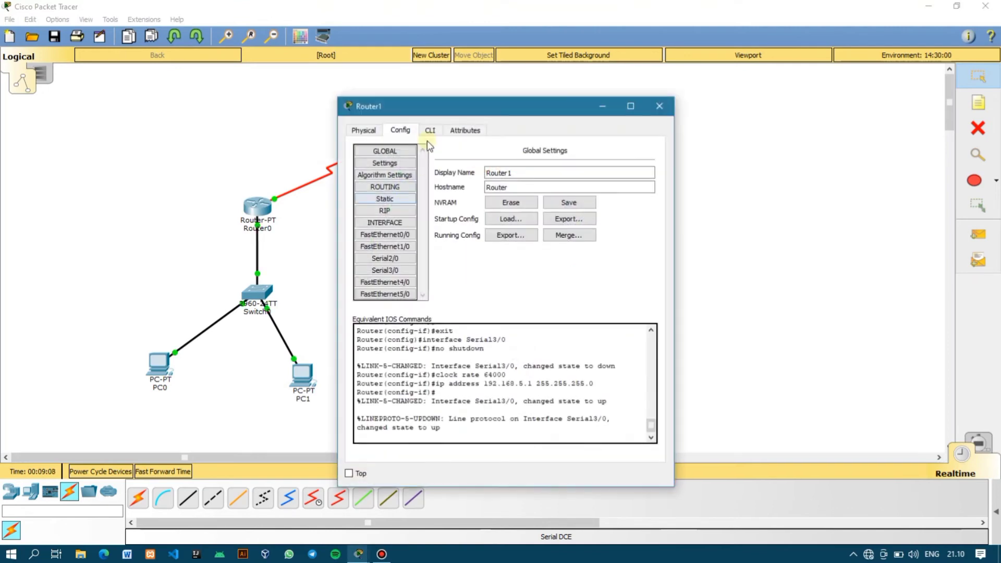
pyautogui.click(394, 198)
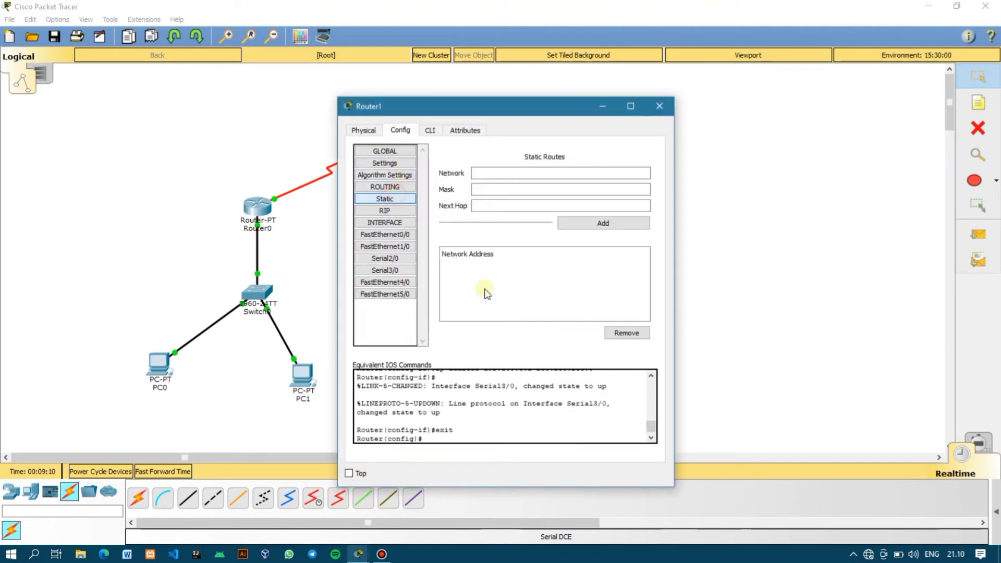
pyautogui.click(507, 173)
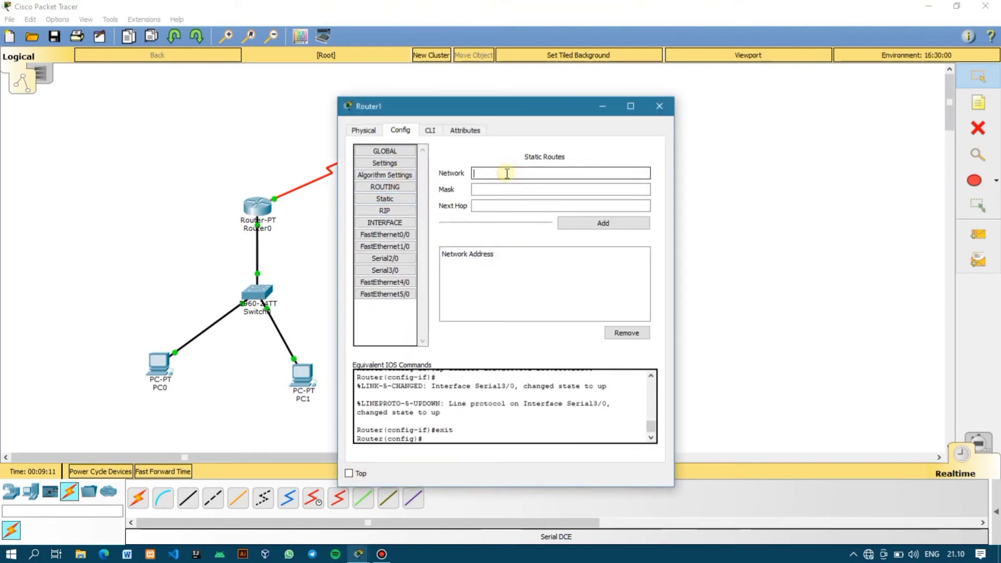
pyautogui.write('192.168.1.1')
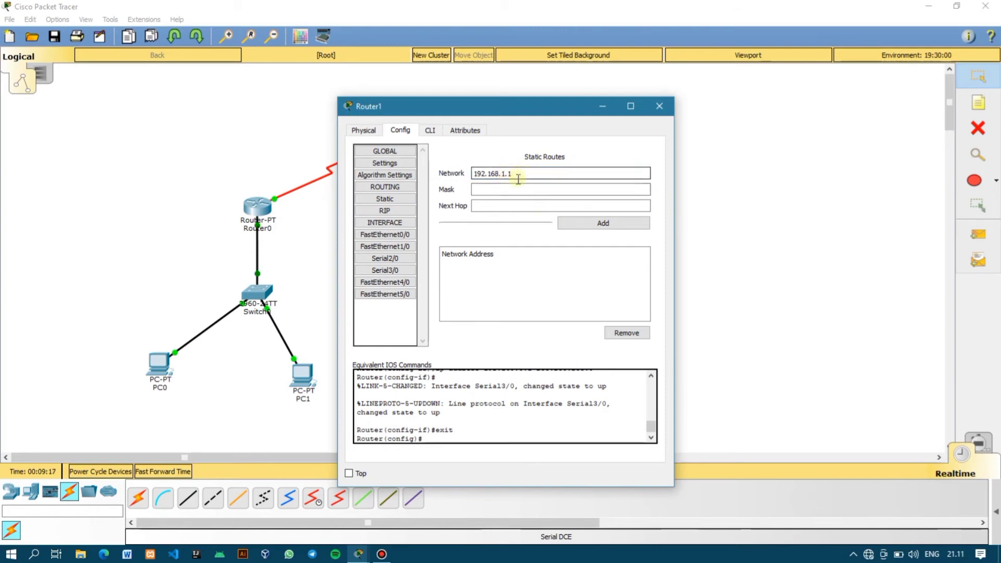
pyautogui.press('BackSpace')
pyautogui.click(502, 189)
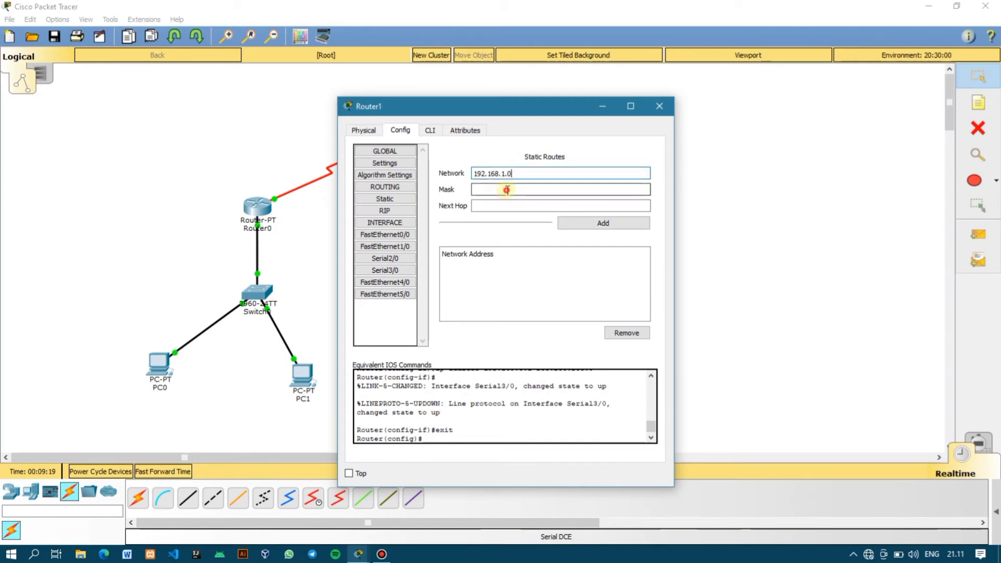
pyautogui.write('255')
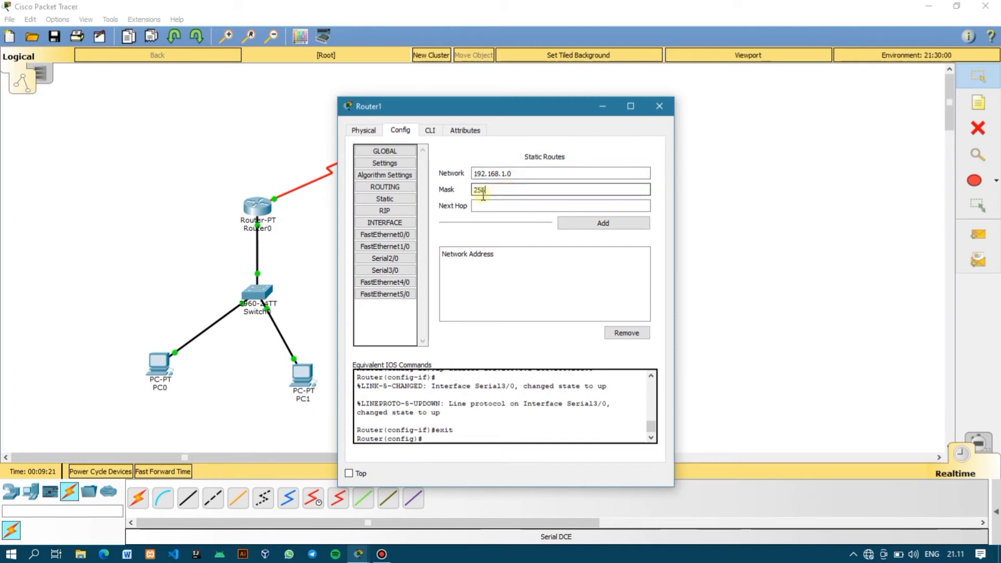
pyautogui.write('.255.255.0')
# Set the next hop to 192.168.4.1 and add the static route to Router1.
pyautogui.click(484, 206)
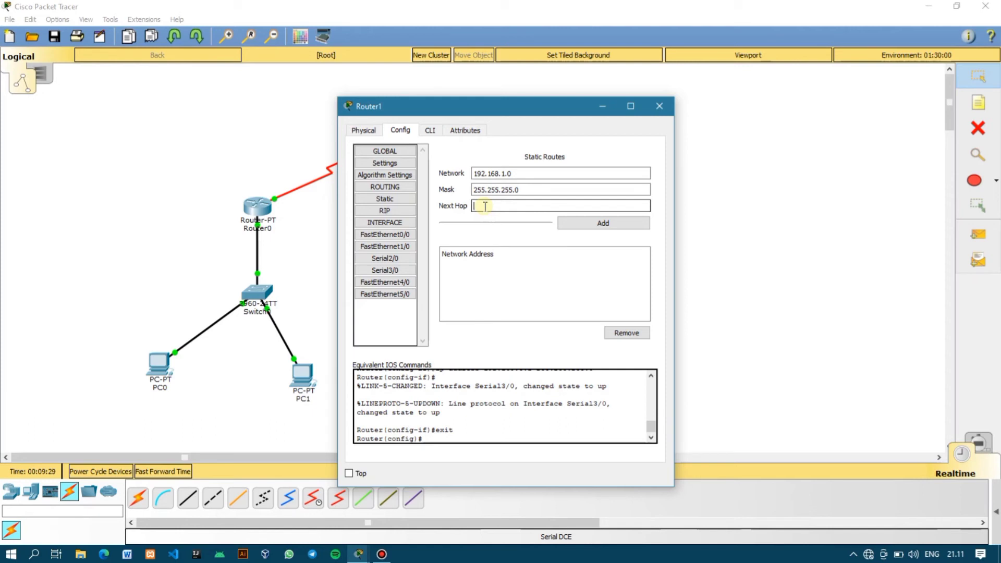
pyautogui.write('192.168.1.1')
pyautogui.press('BackSpace')
pyautogui.press('BackSpace')
pyautogui.write('4')
pyautogui.click(592, 223)
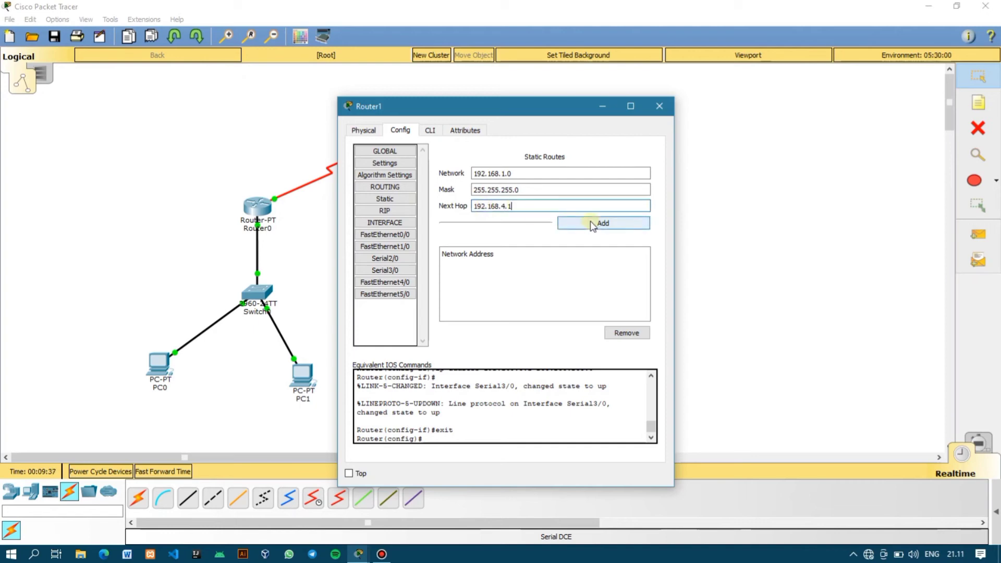
# Add a second static route on Router1 for network 192.168.3.0 via 192.168.5.2, and close its settings.
pyautogui.click(519, 190)
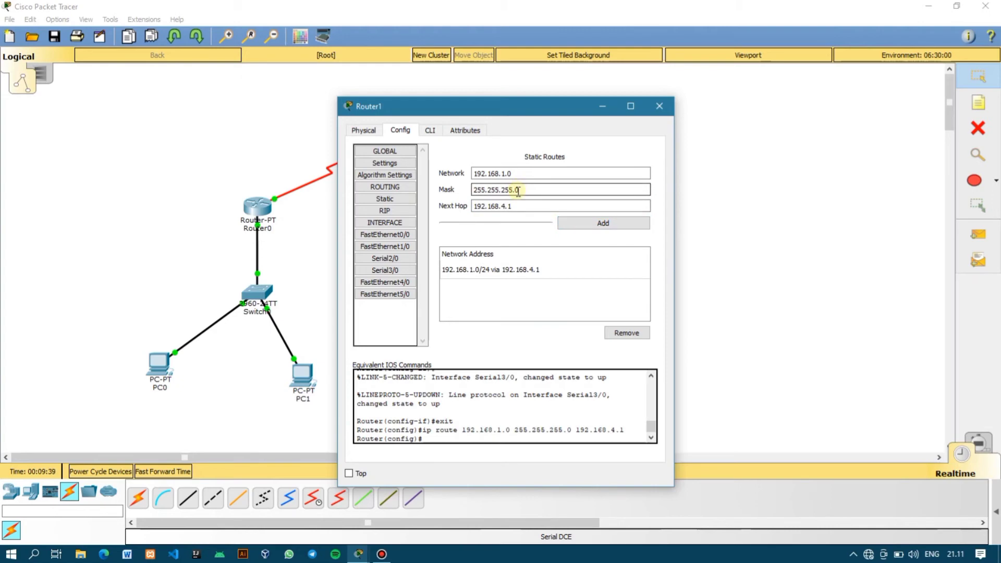
pyautogui.click(498, 174)
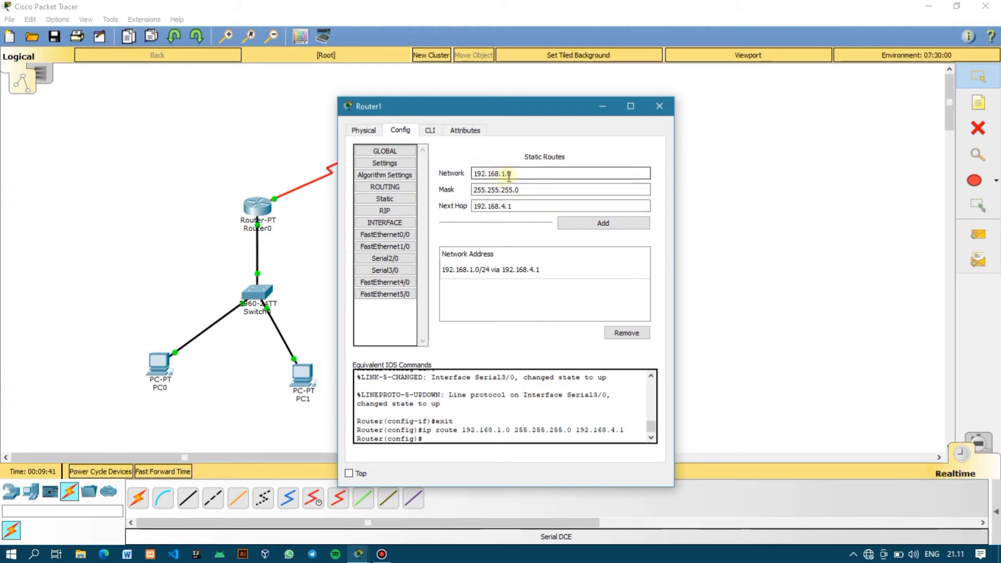
pyautogui.click(509, 175)
pyautogui.press('BackSpace')
pyautogui.press('BackSpace')
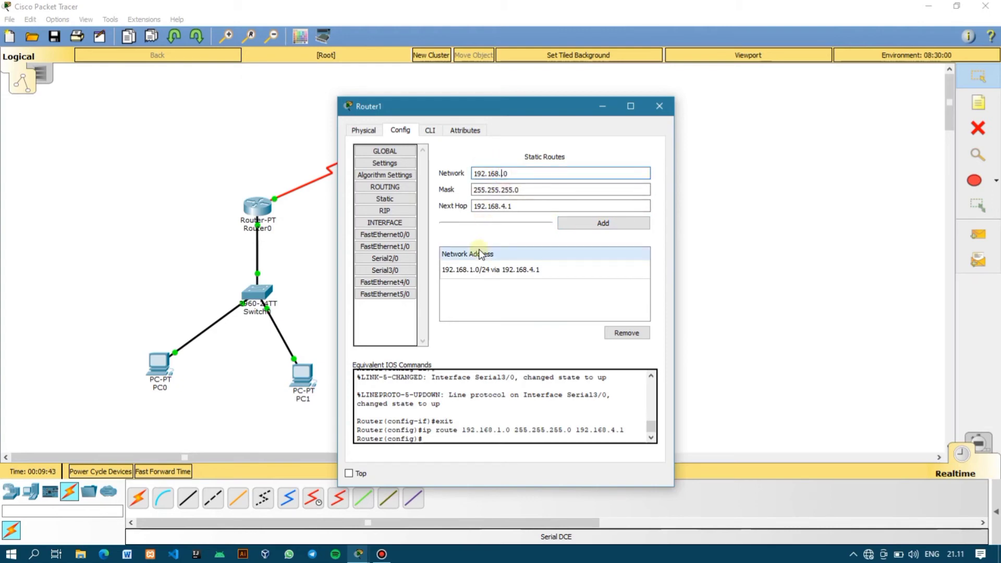
pyautogui.write('3')
pyautogui.click(511, 206)
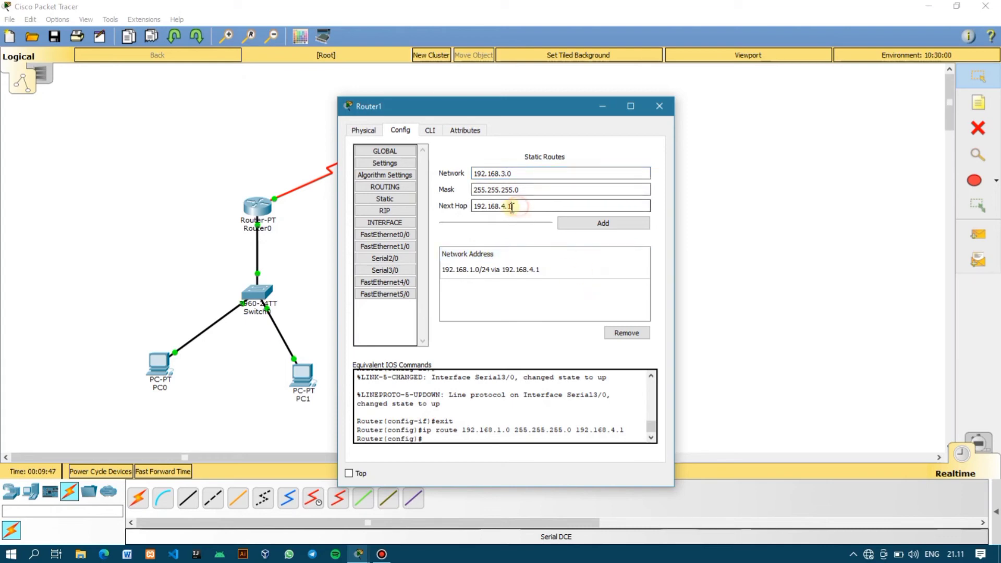
pyautogui.press('BackSpace')
pyautogui.press('BackSpace')
pyautogui.click(581, 224)
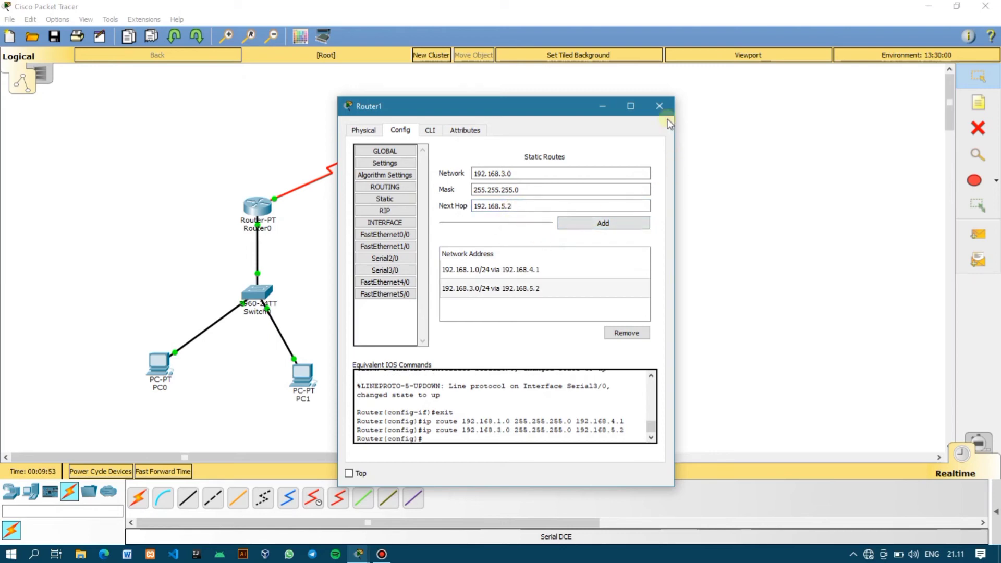
pyautogui.click(662, 103)
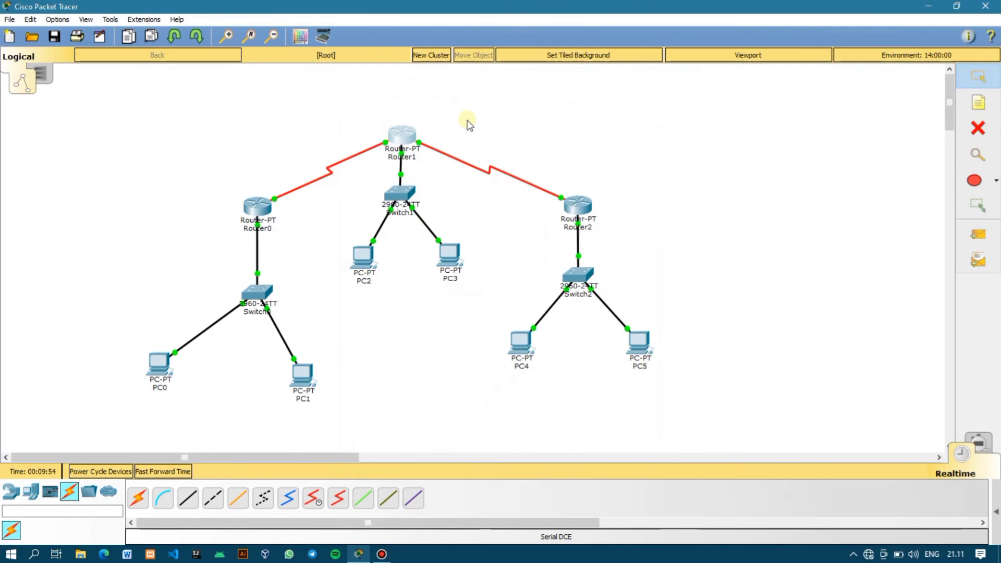
# Open Router2's static routing settings and enter network 192.168.2.0 with mask 255.255.255.0.
pyautogui.click(578, 217)
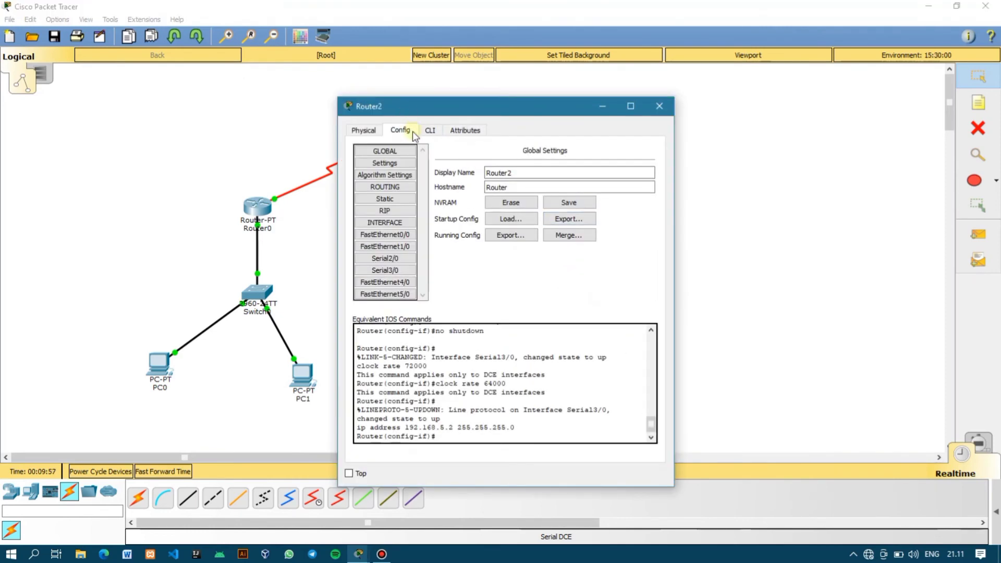
pyautogui.click(385, 198)
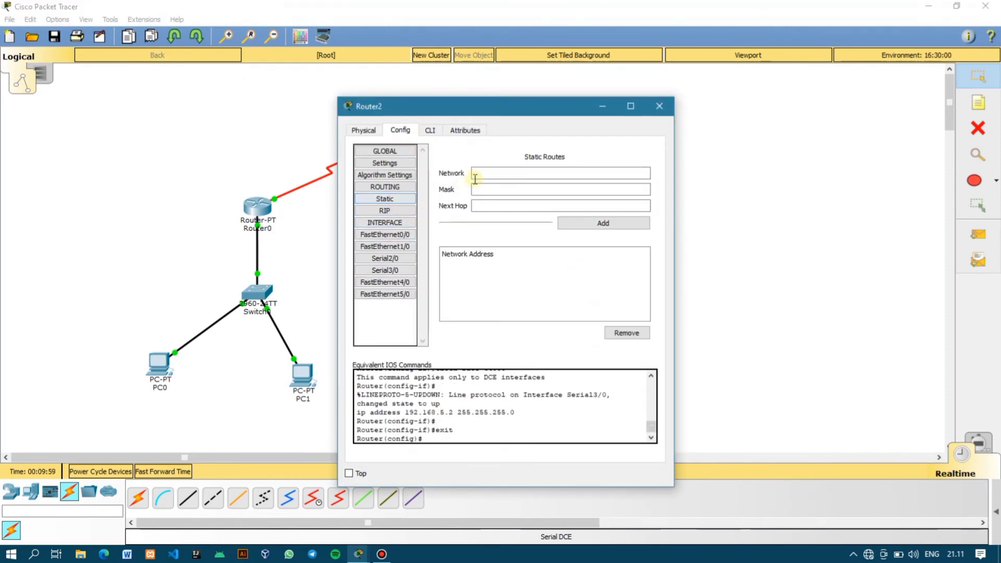
pyautogui.click(485, 175)
pyautogui.write('192.168.1.1')
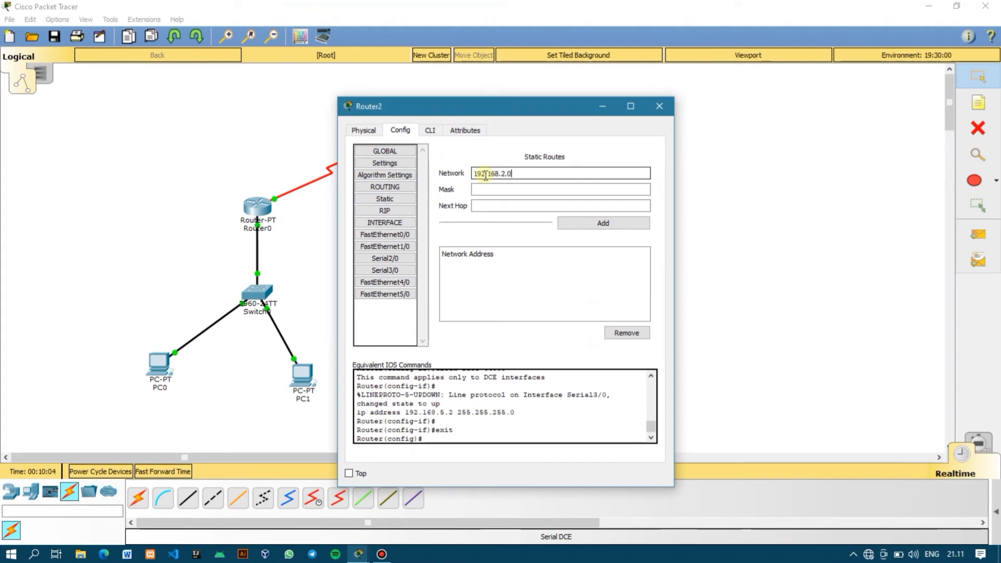
pyautogui.click(483, 188)
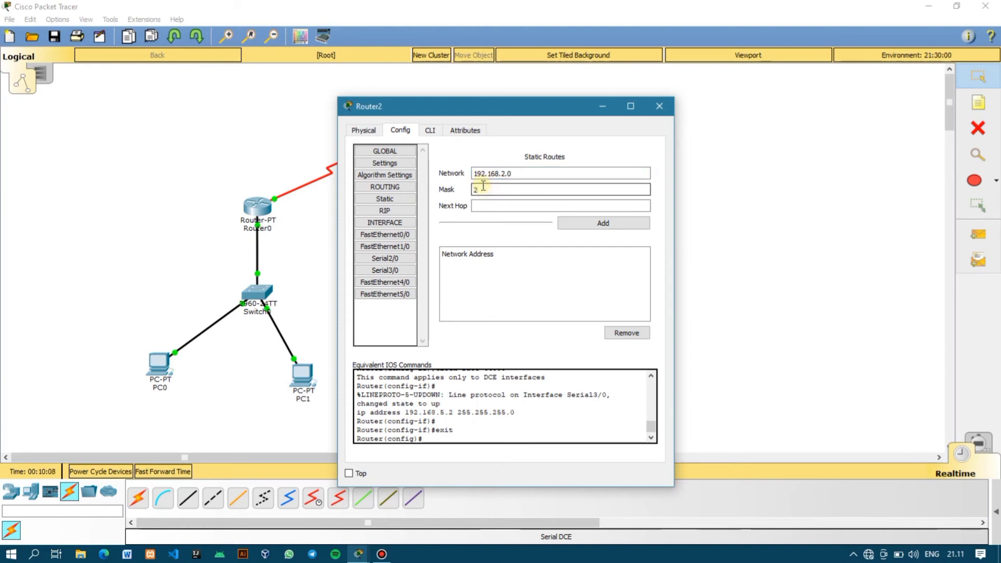
pyautogui.write('255.255.255.0')
# Set the next hop to 192.168.5.1 and add the static route to Router2.
pyautogui.click(482, 205)
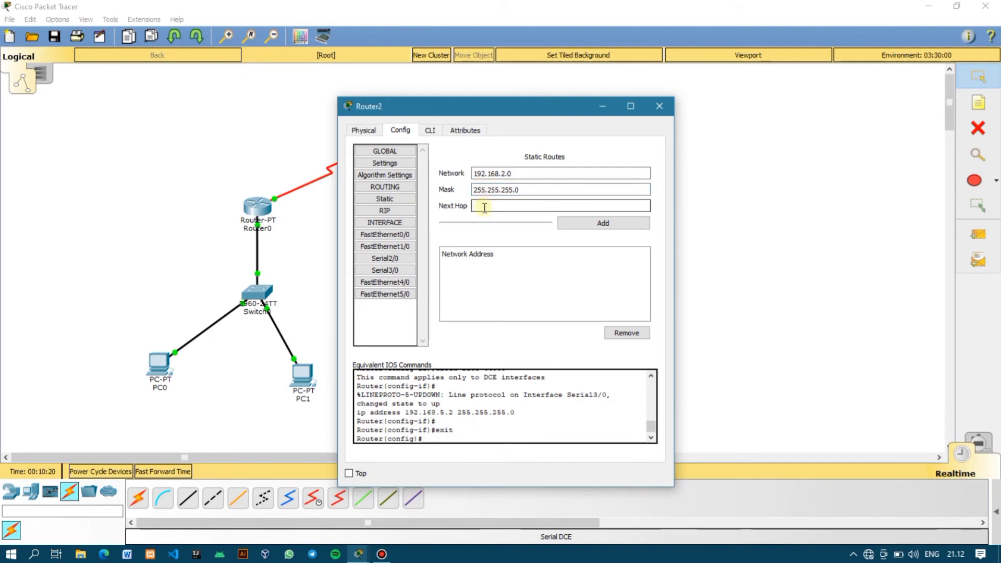
pyautogui.write('192.168.1.1')
pyautogui.press('Left')
pyautogui.press('BackSpace')
pyautogui.write('5')
pyautogui.click(585, 223)
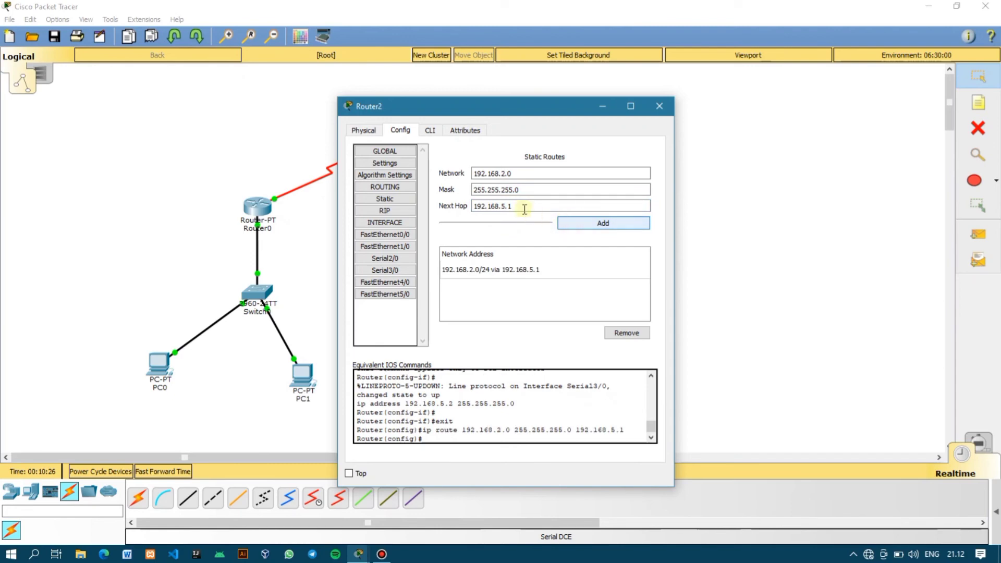
# Add a second static route on Router2 for network 192.168.1.0 via 192.168.5.1, and close its settings.
pyautogui.click(505, 173)
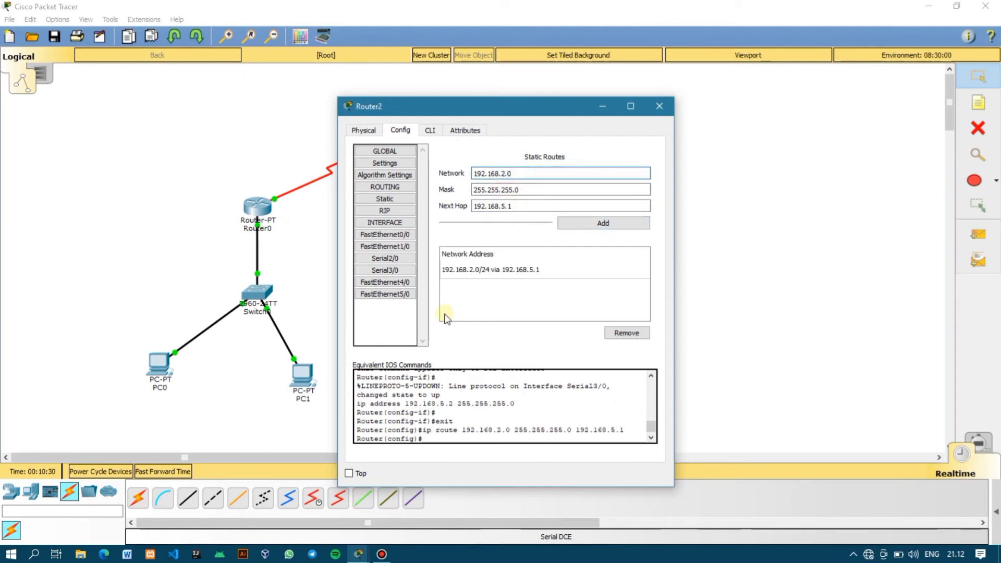
pyautogui.press('BackSpace')
pyautogui.write('1')
pyautogui.click(616, 230)
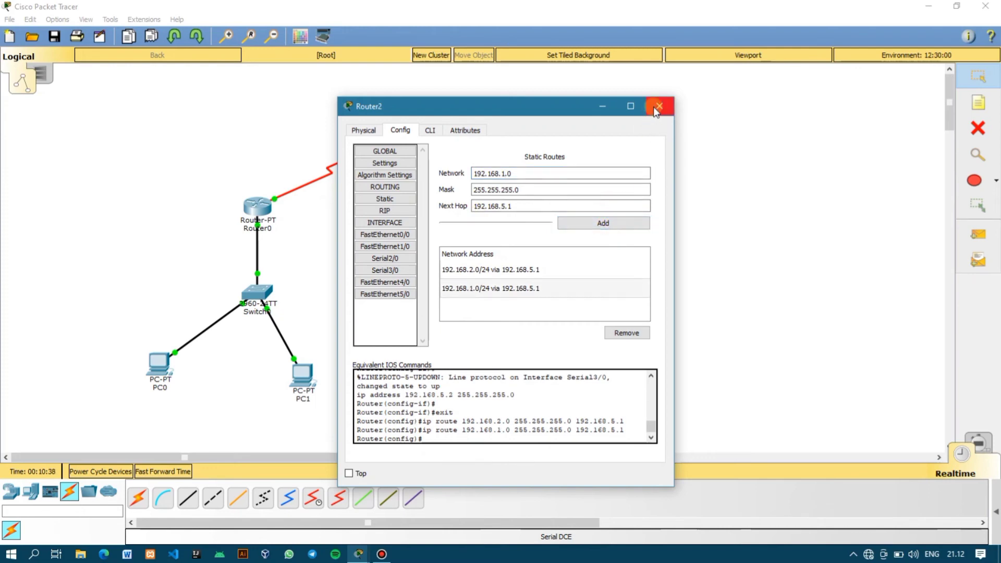
pyautogui.click(658, 106)
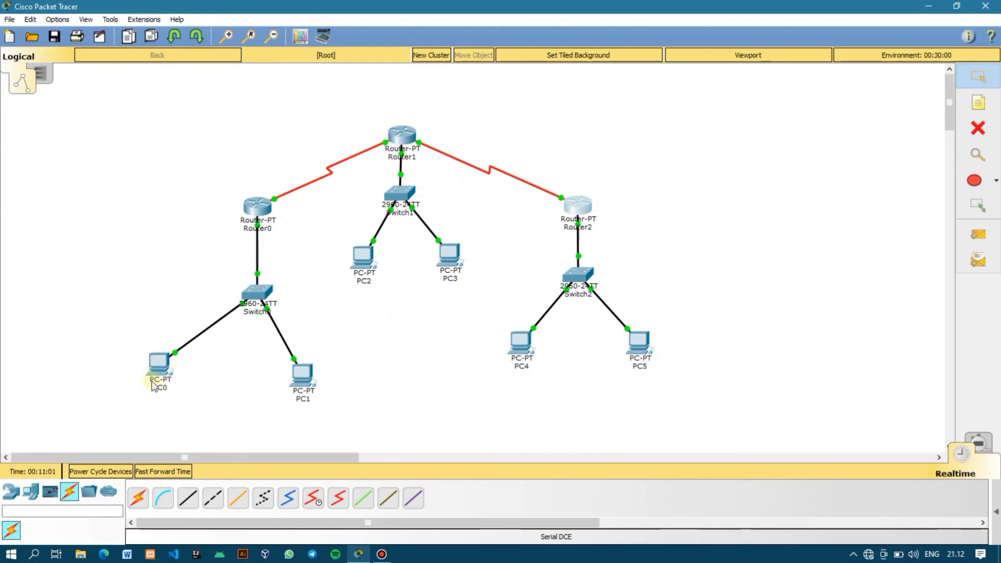
# Open PC0's Command Prompt and ping 192.168.2.3 to test the connection to Router1's network.
pyautogui.doubleClick(157, 367)
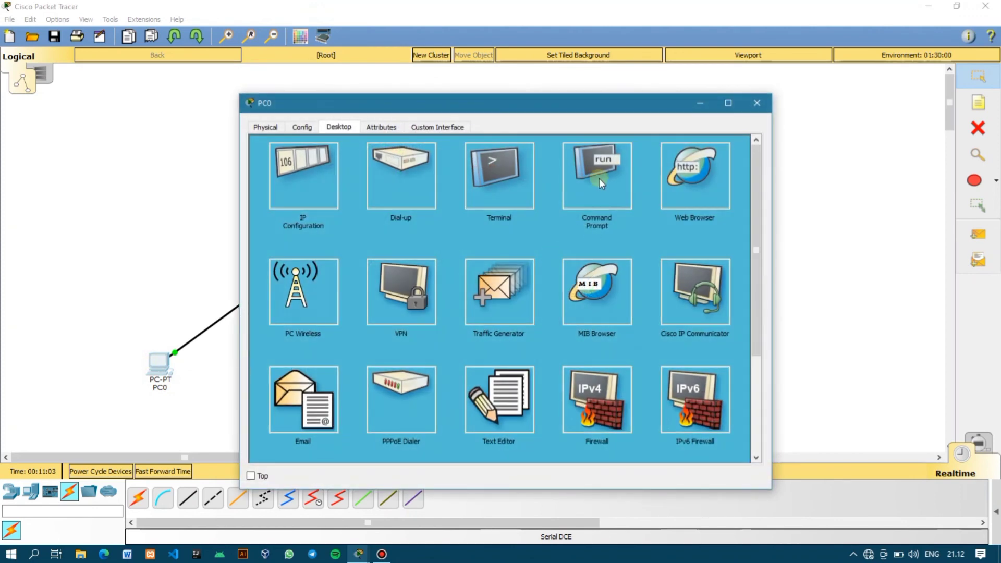
pyautogui.click(599, 178)
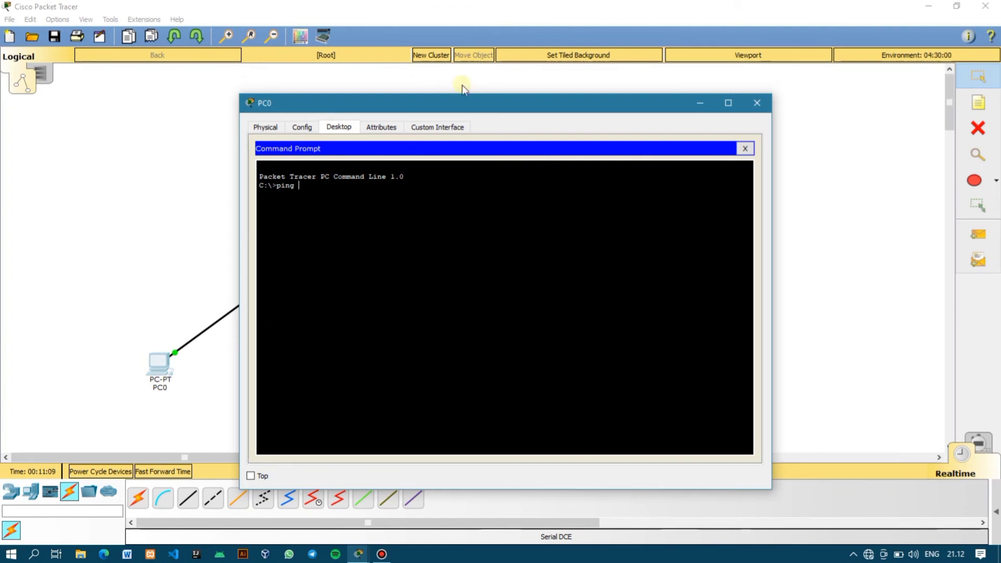
pyautogui.moveTo(464, 105); pyautogui.dragTo(447, 318)
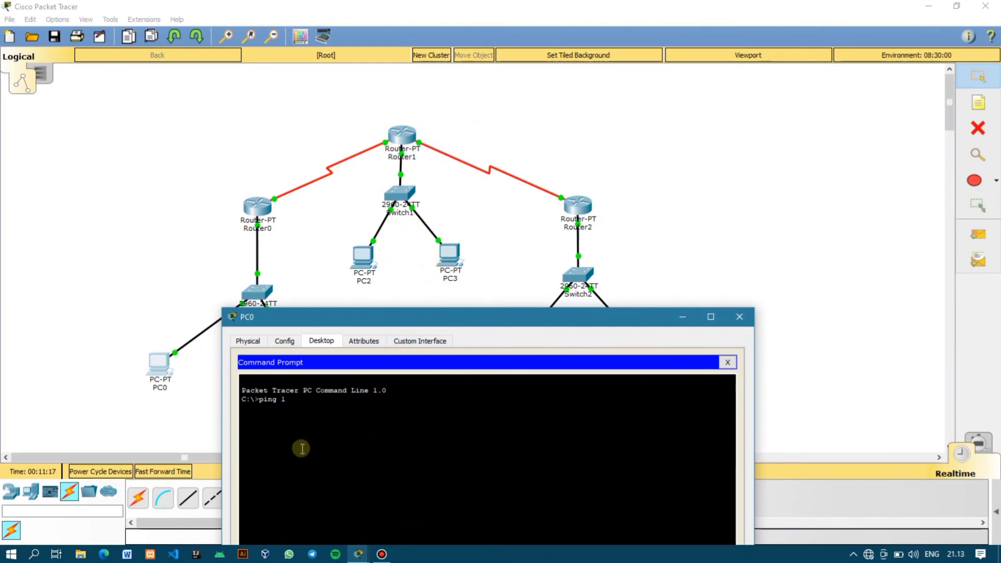
pyautogui.write('92.168.2.3')
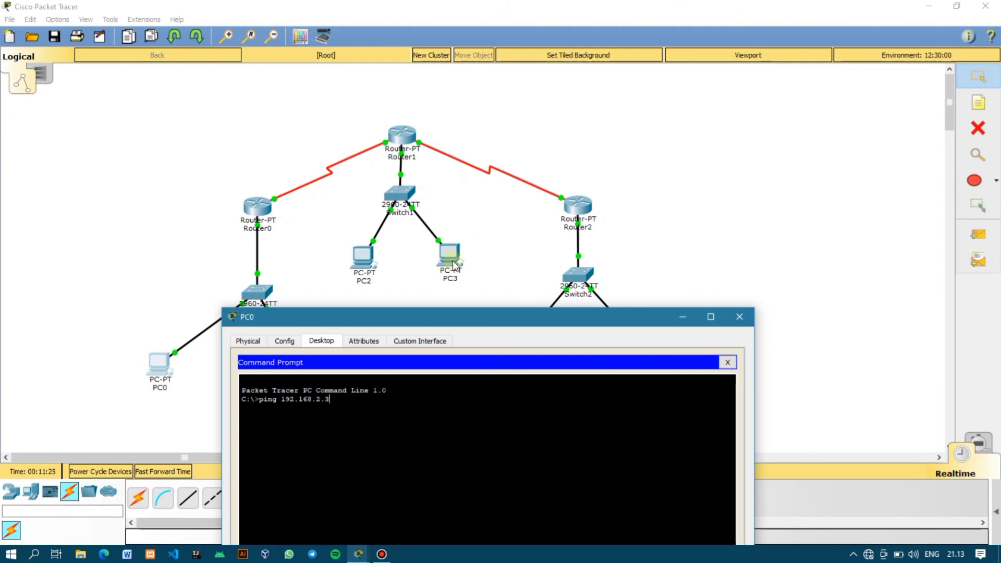
pyautogui.press('Return')
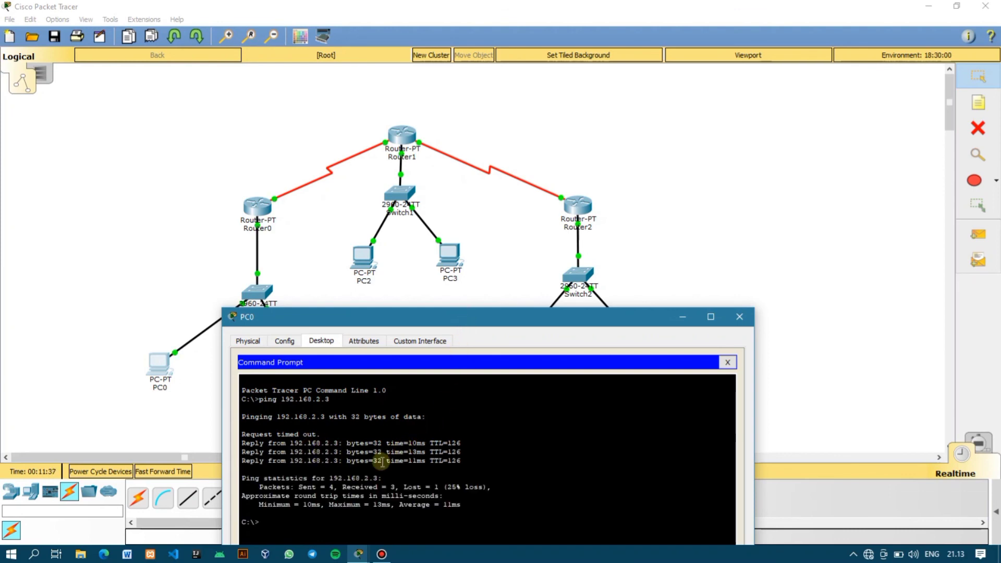
# Ping 192.168.3.3 from PC0 to test the connection to Router2's network, and close PC0's window.
pyautogui.press('Up')
pyautogui.press('BackSpace')
pyautogui.write('3.3')
pyautogui.press('Return')
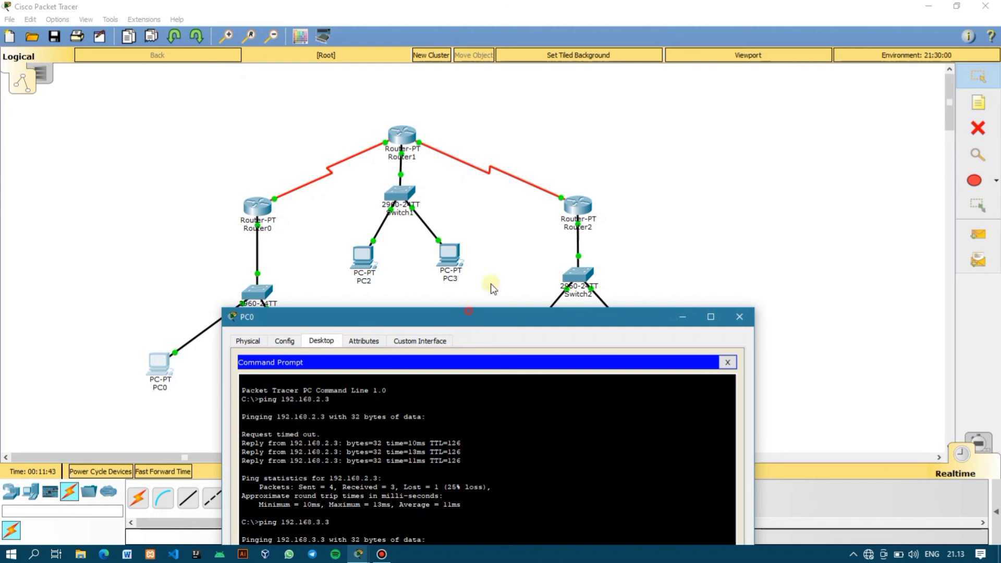
pyautogui.moveTo(466, 317); pyautogui.dragTo(562, 197)
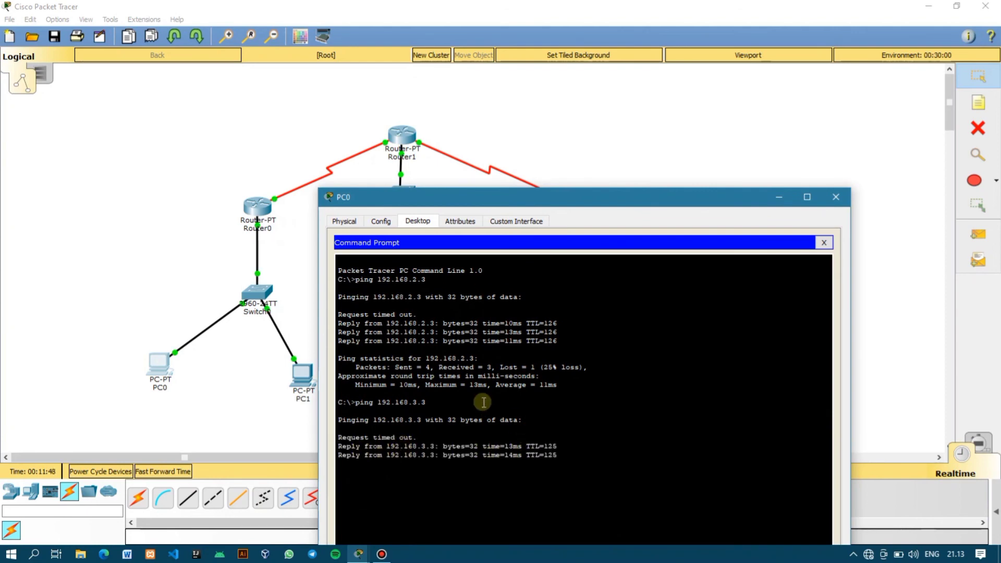
pyautogui.click(841, 198)
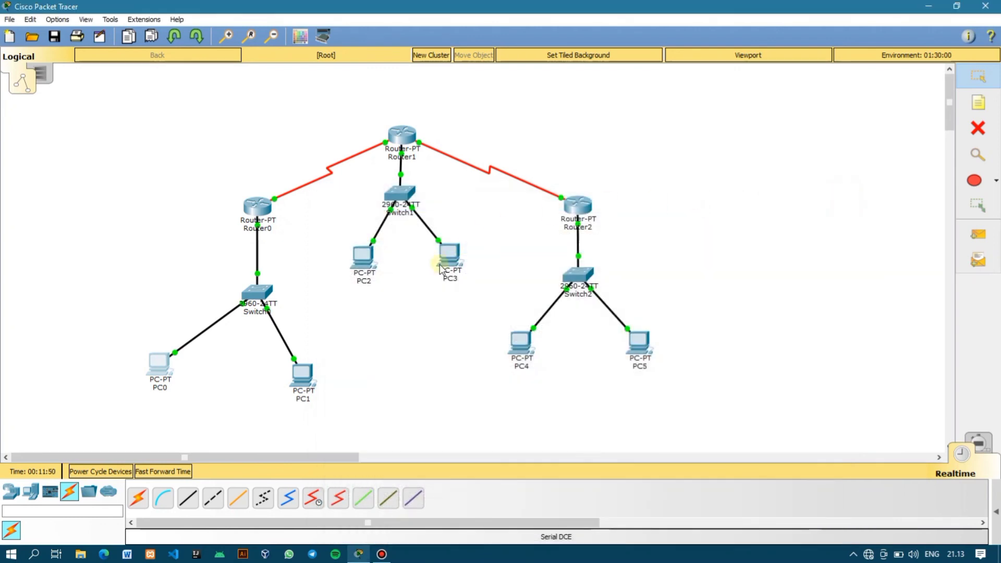
# Ping 192.168.1.2 from PC3's Command Prompt to test the connection to Router0's network, and close PC3's window.
pyautogui.click(454, 258)
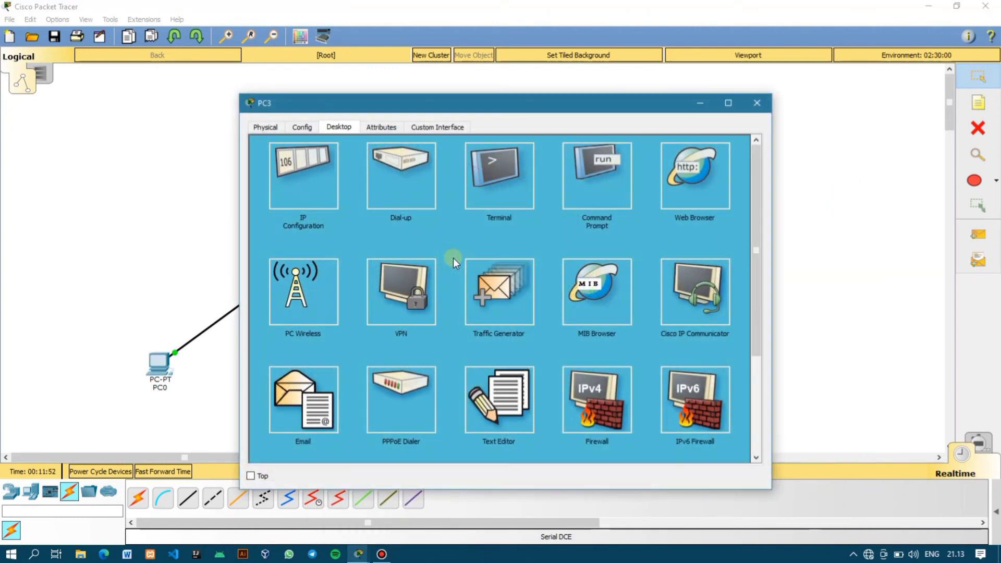
pyautogui.click(598, 179)
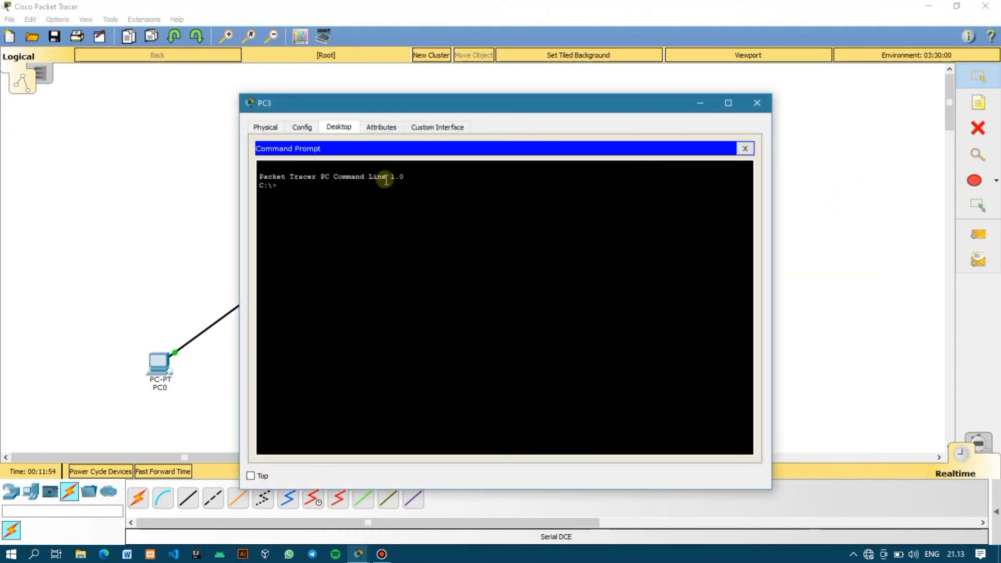
pyautogui.moveTo(462, 105); pyautogui.dragTo(641, 164)
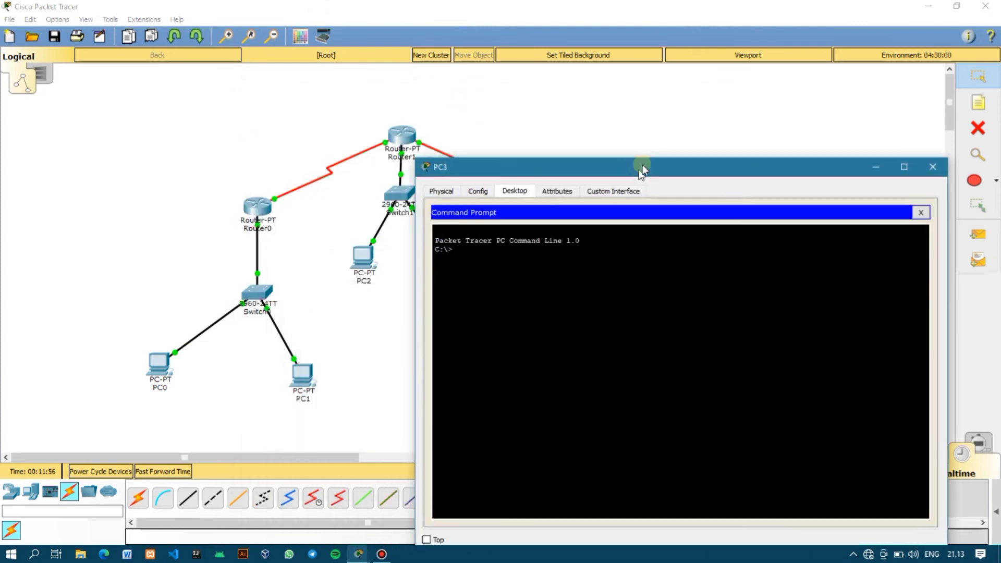
pyautogui.write('pin')
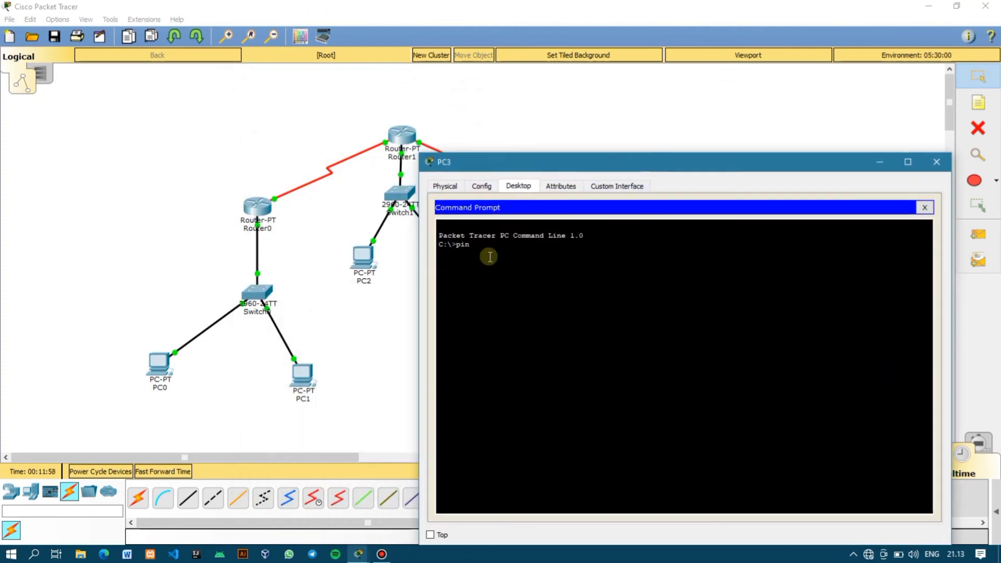
pyautogui.write('g 192')
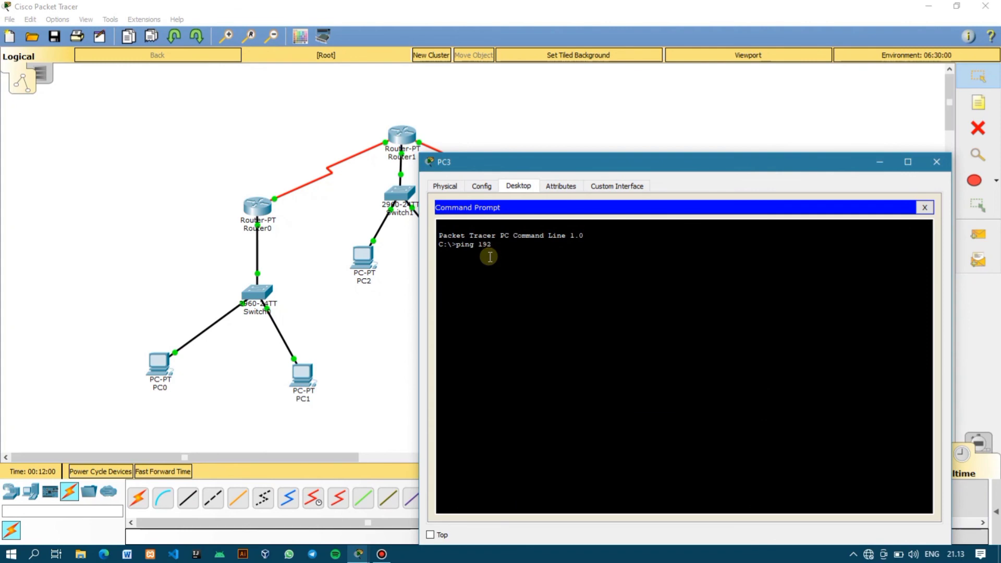
pyautogui.write('.168.1.2')
pyautogui.press('Return')
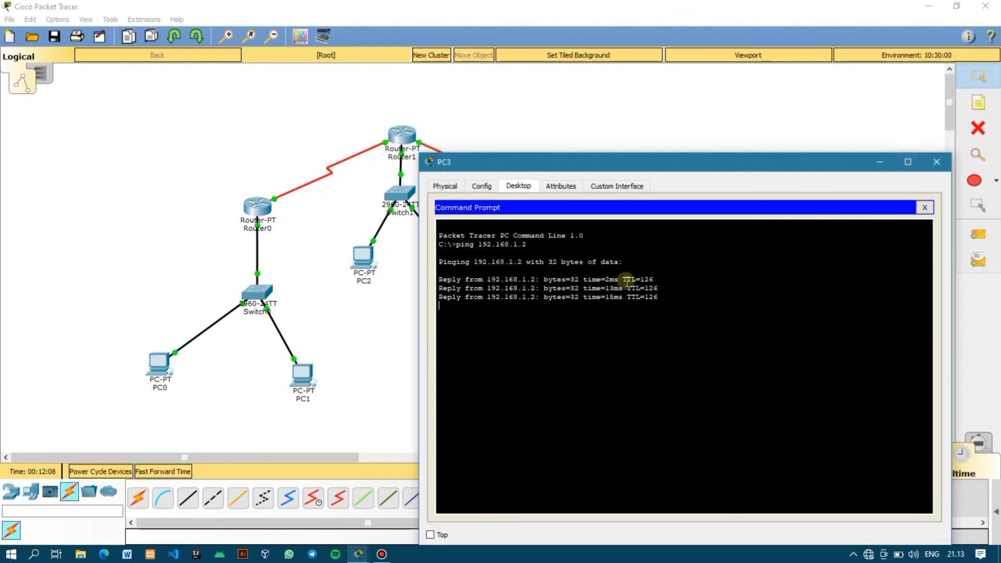
pyautogui.click(939, 162)
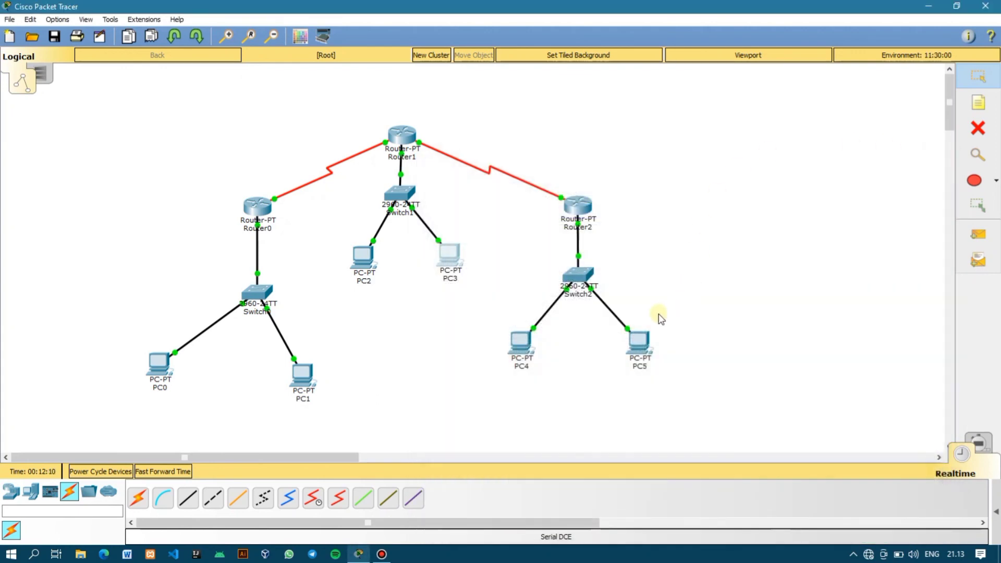
# Ping 192.168.1.3 from PC5's Command Prompt to test the connection to Router0's network, and close PC5's window.
pyautogui.click(645, 340)
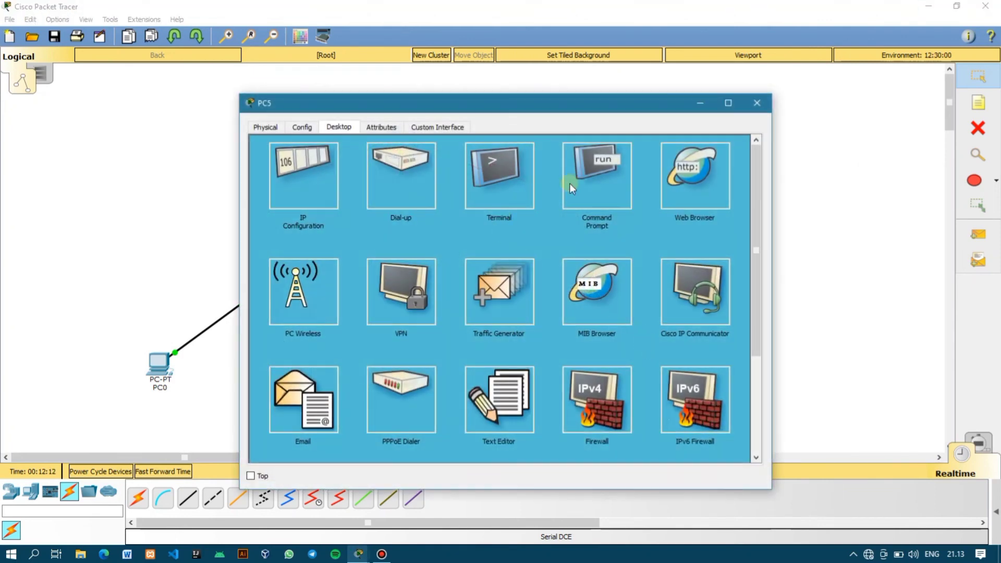
pyautogui.click(597, 180)
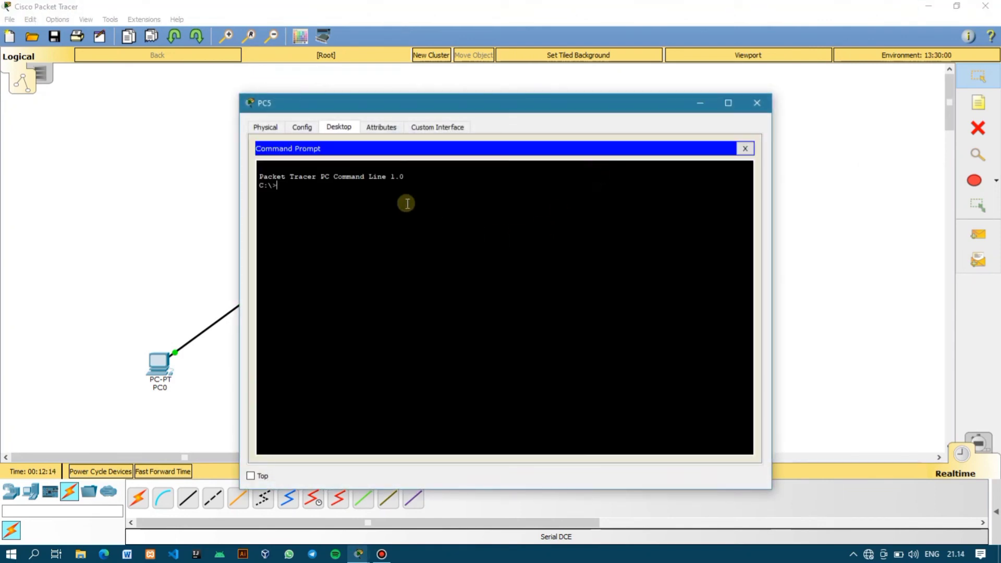
pyautogui.write('ping 192.1468.1')
pyautogui.press('Return')
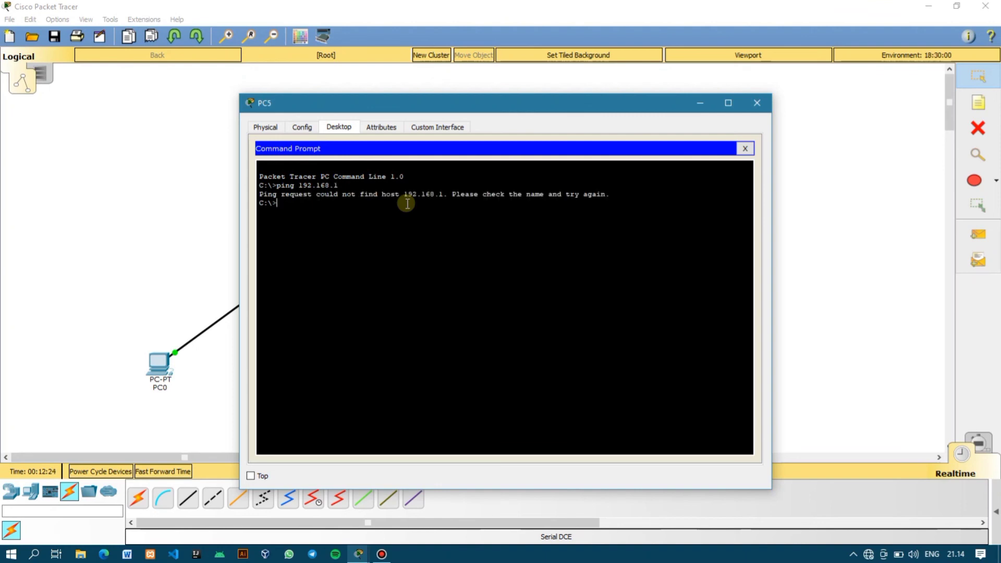
pyautogui.write('3')
pyautogui.press('Up')
pyautogui.press('Return')
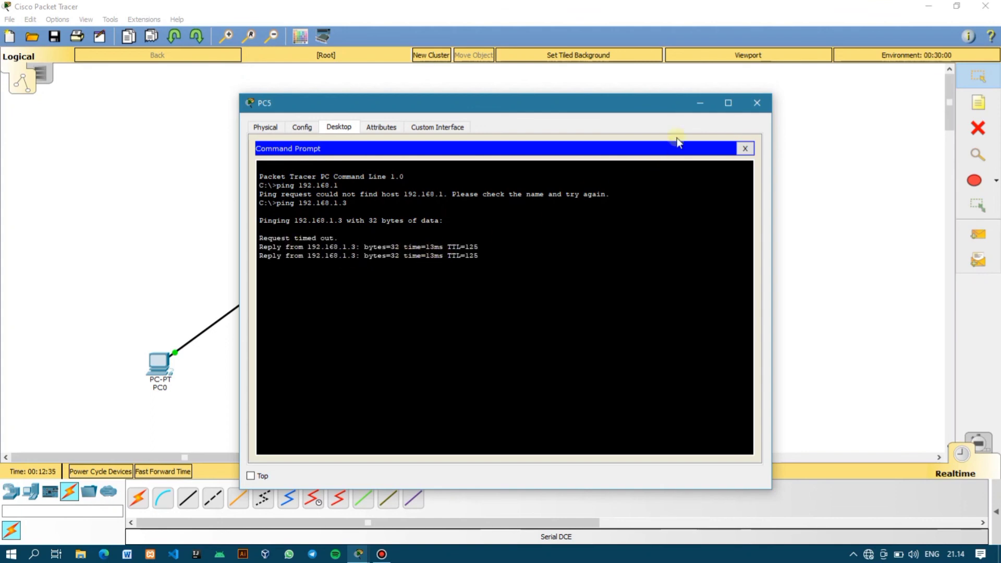
pyautogui.click(754, 97)
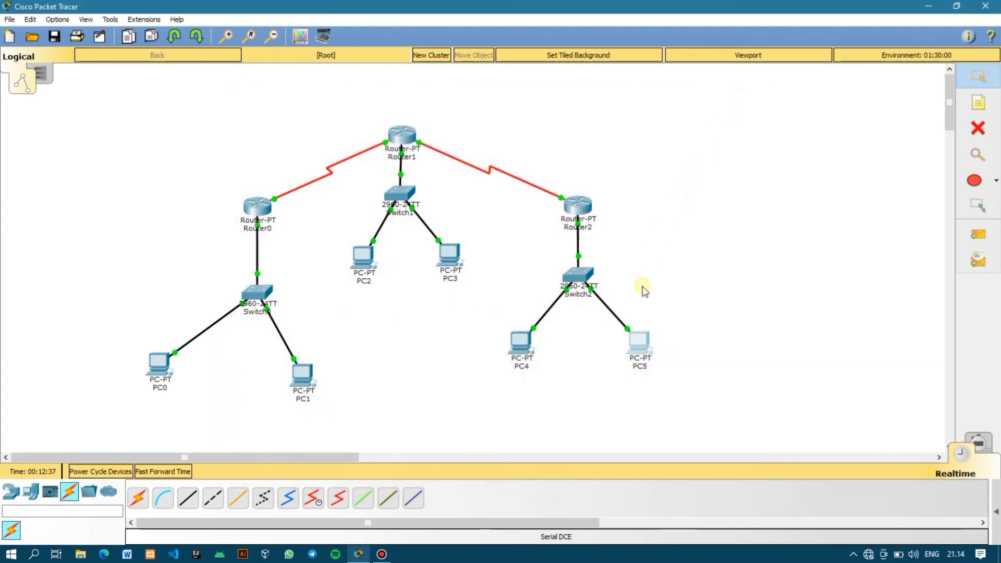